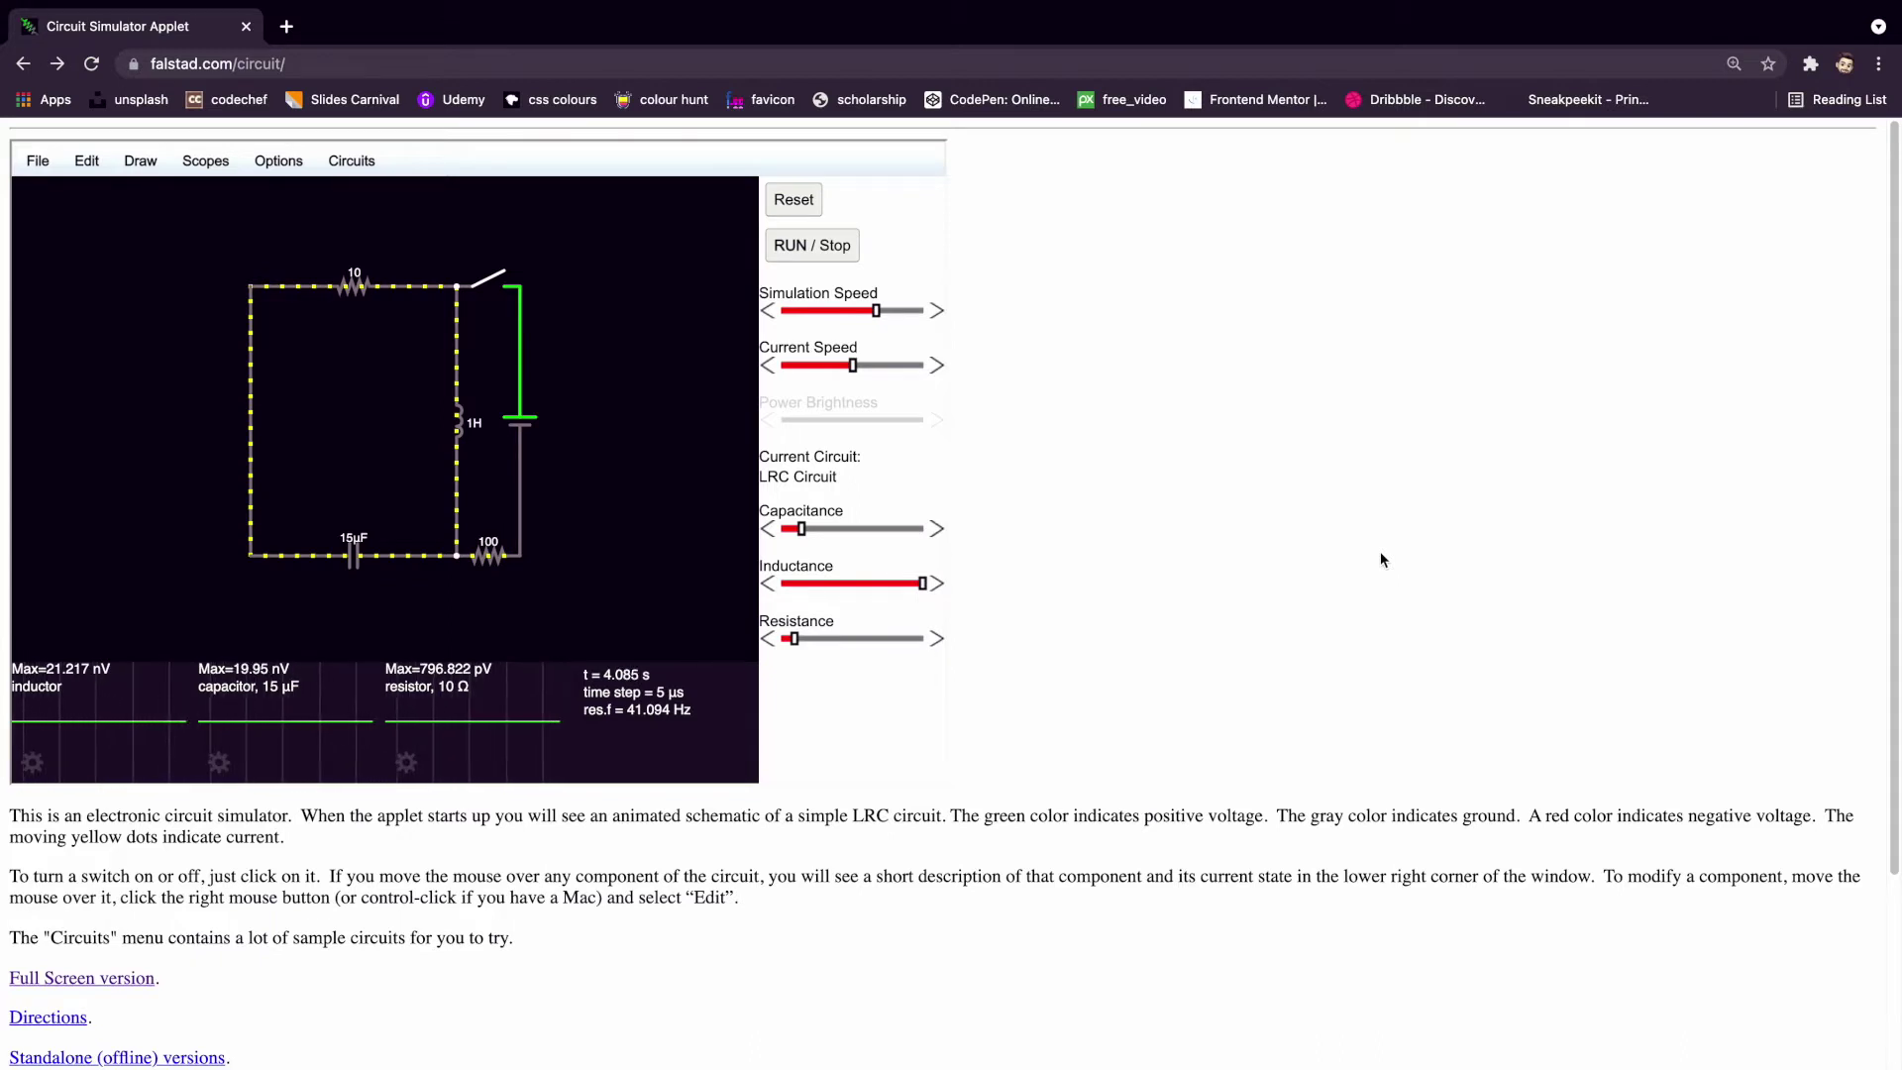
# Step: Open google.com in a new browser tab
pyautogui.press('super+t')
pyautogui.write('goog')
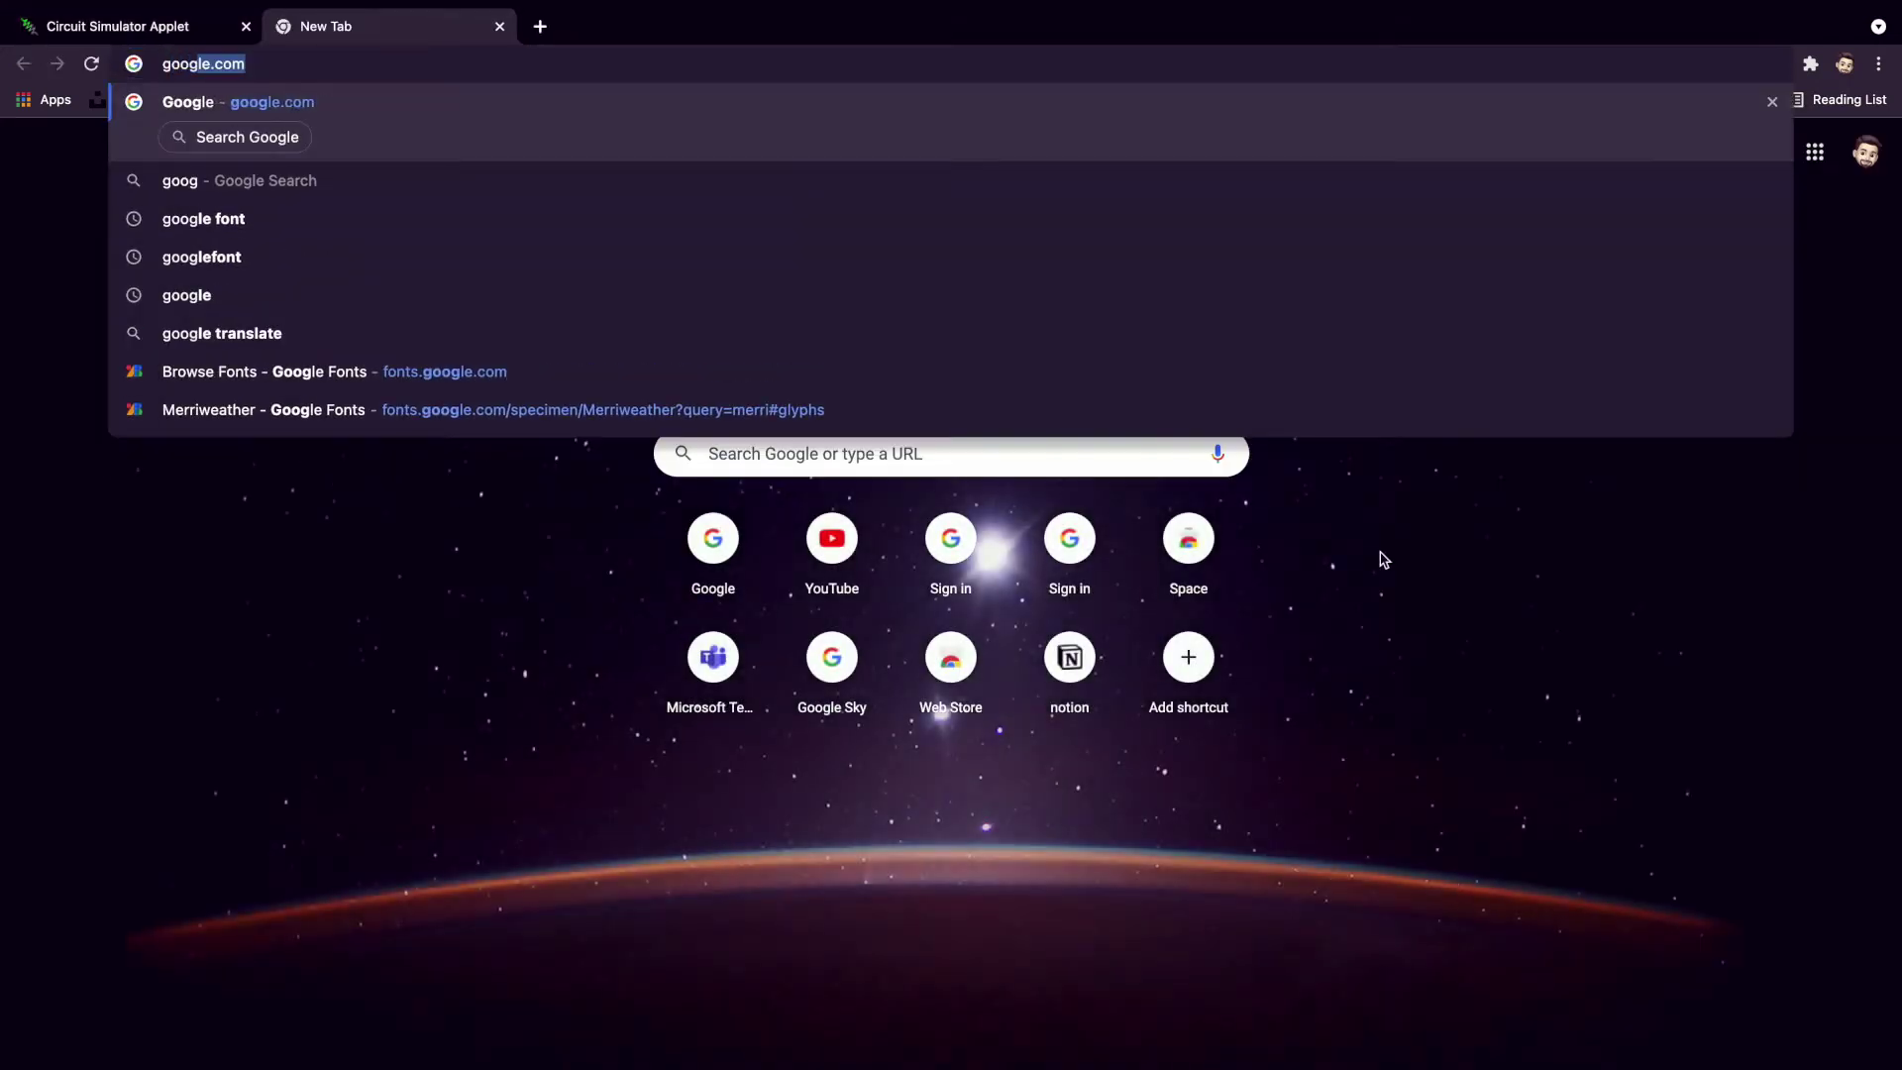
pyautogui.press('Return')
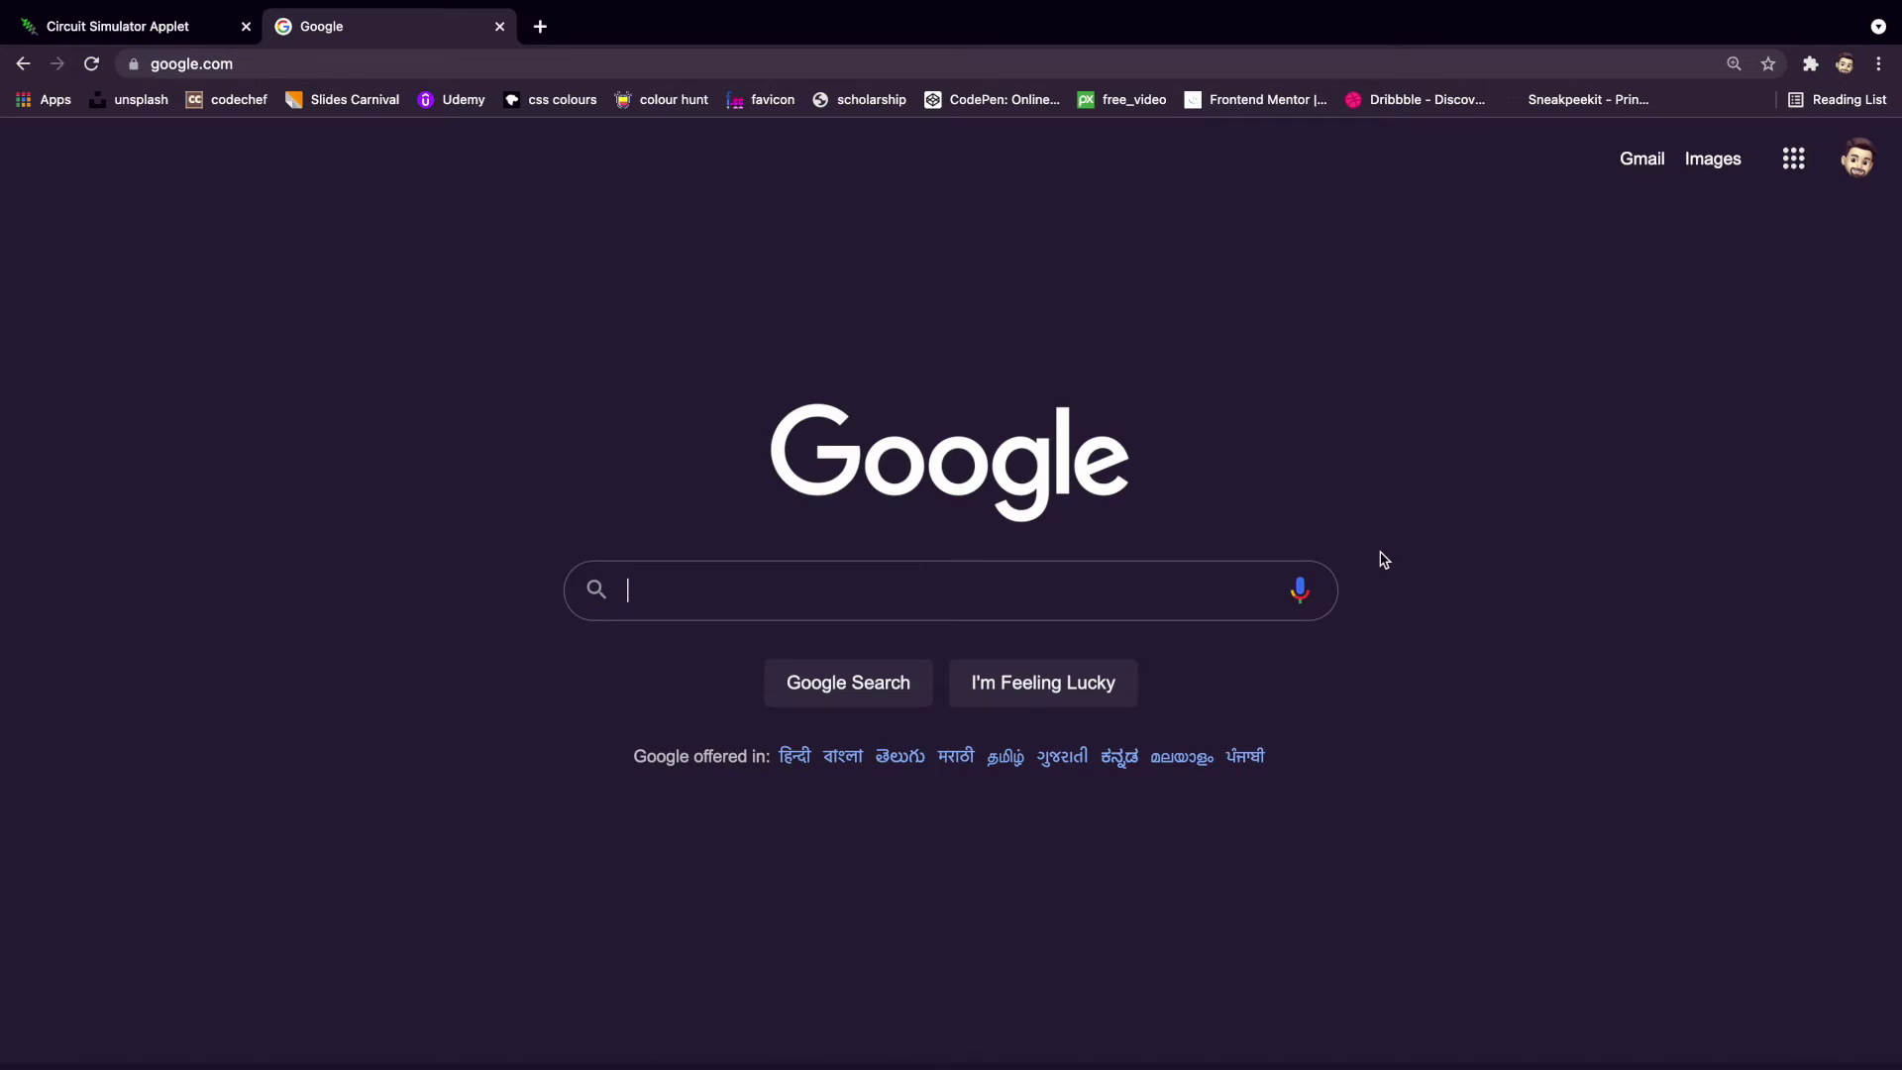
# Step: Search for "falstad circuit simulator" and open the Circuit Simulator Applet result on falstad.com
pyautogui.write('f')
pyautogui.press('BackSpace')
pyautogui.press('Down')
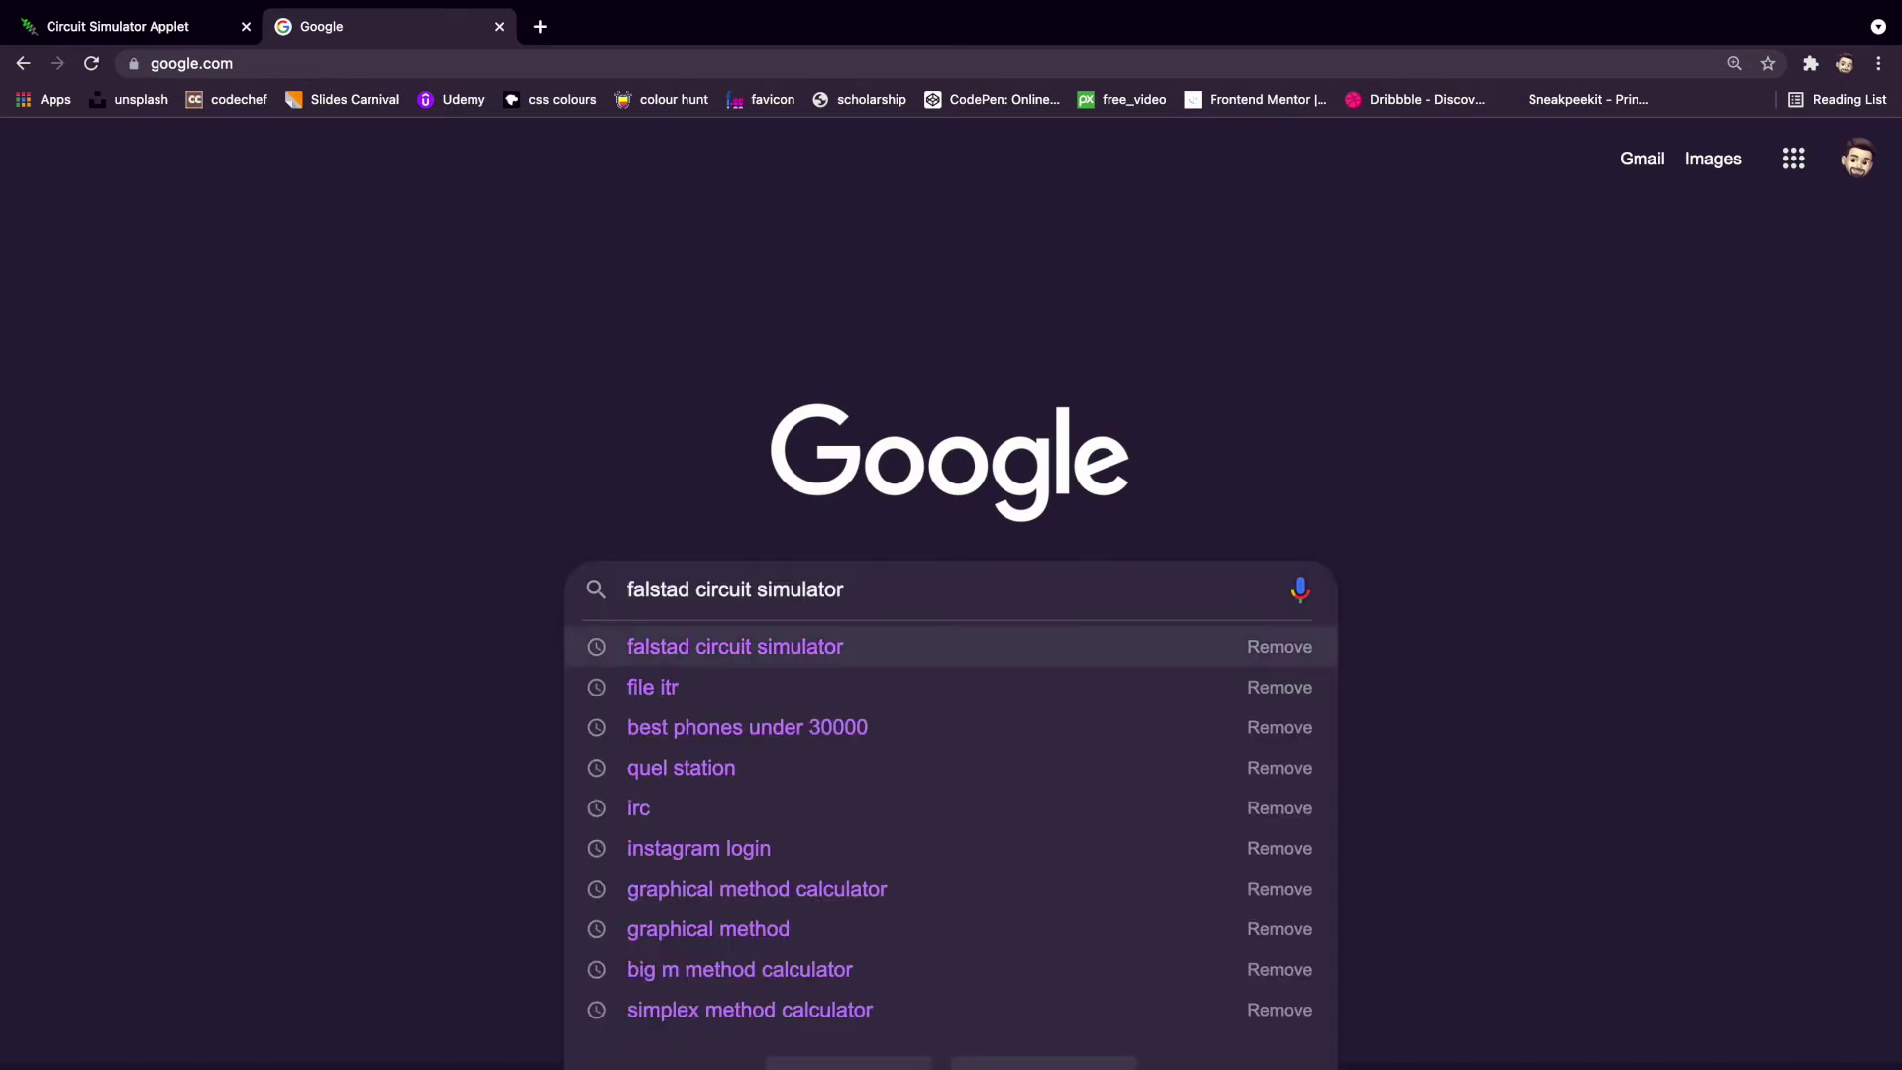
pyautogui.press('Return')
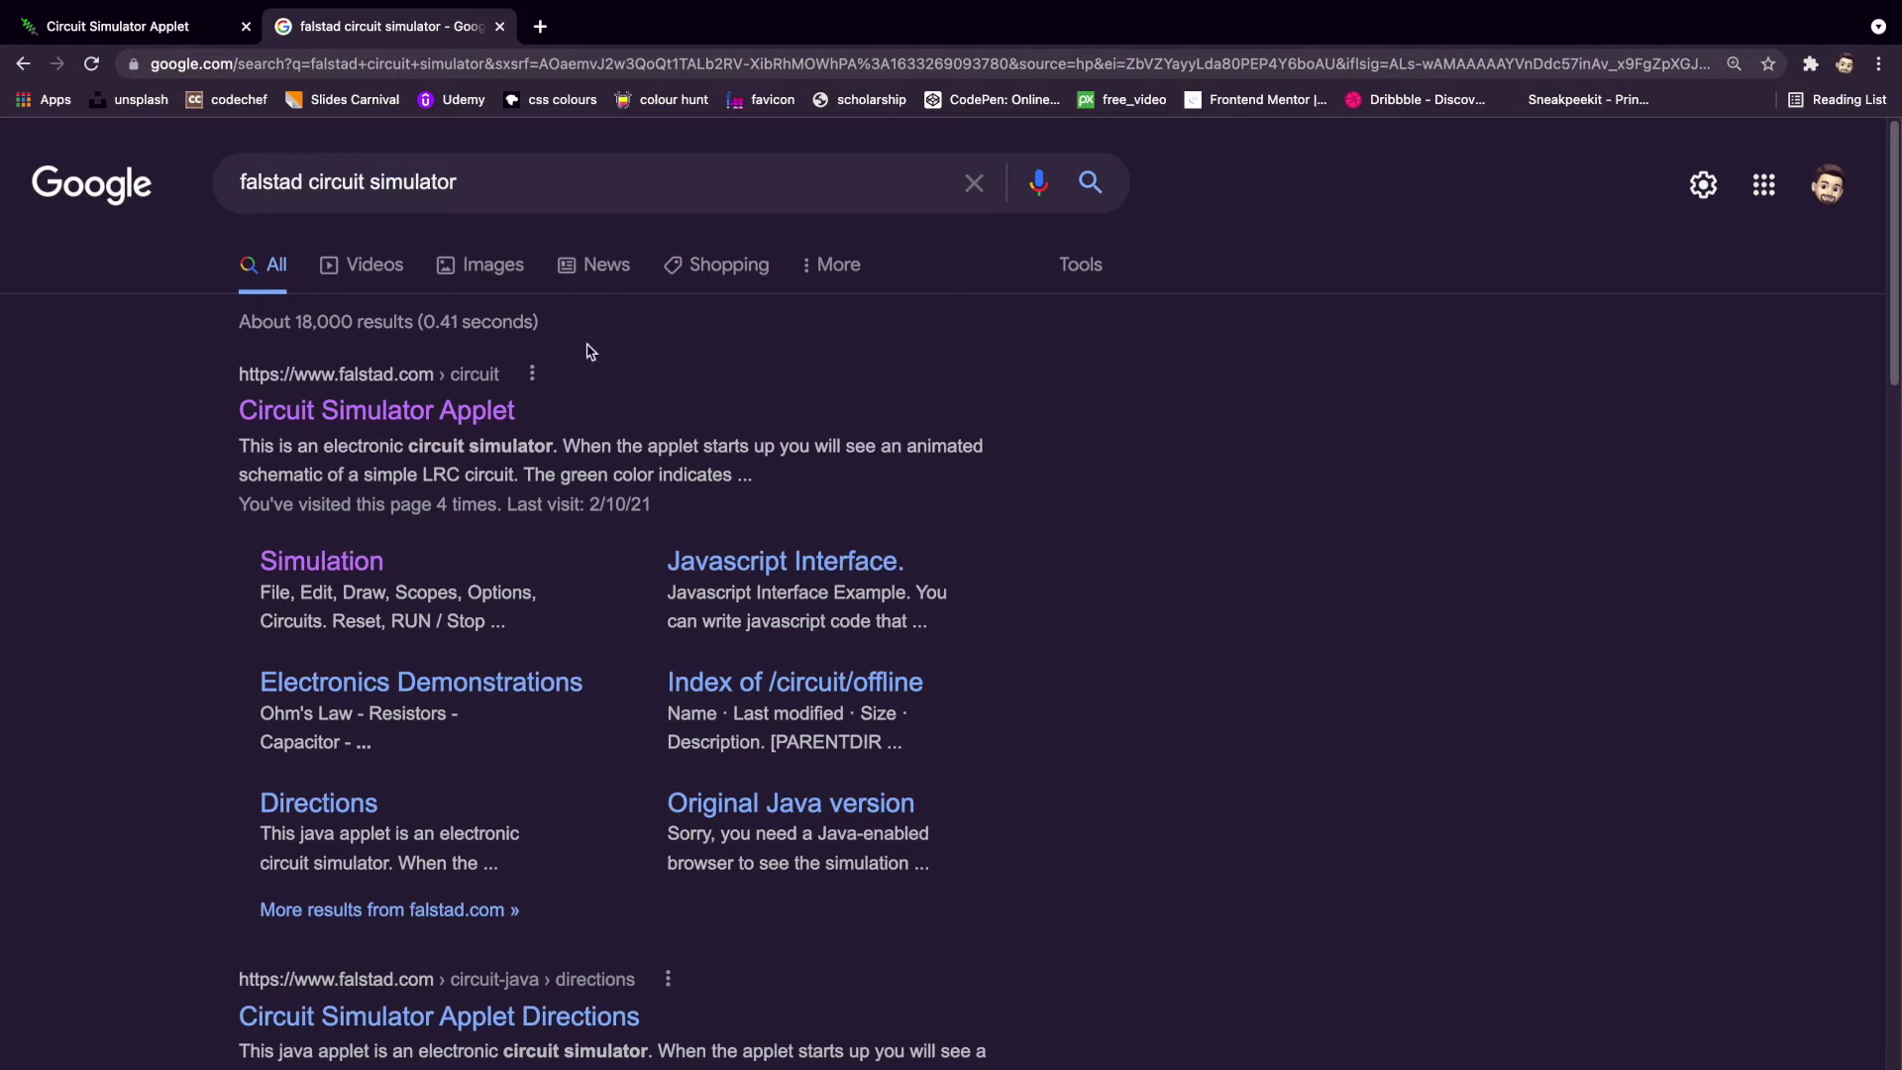
pyautogui.click(356, 414)
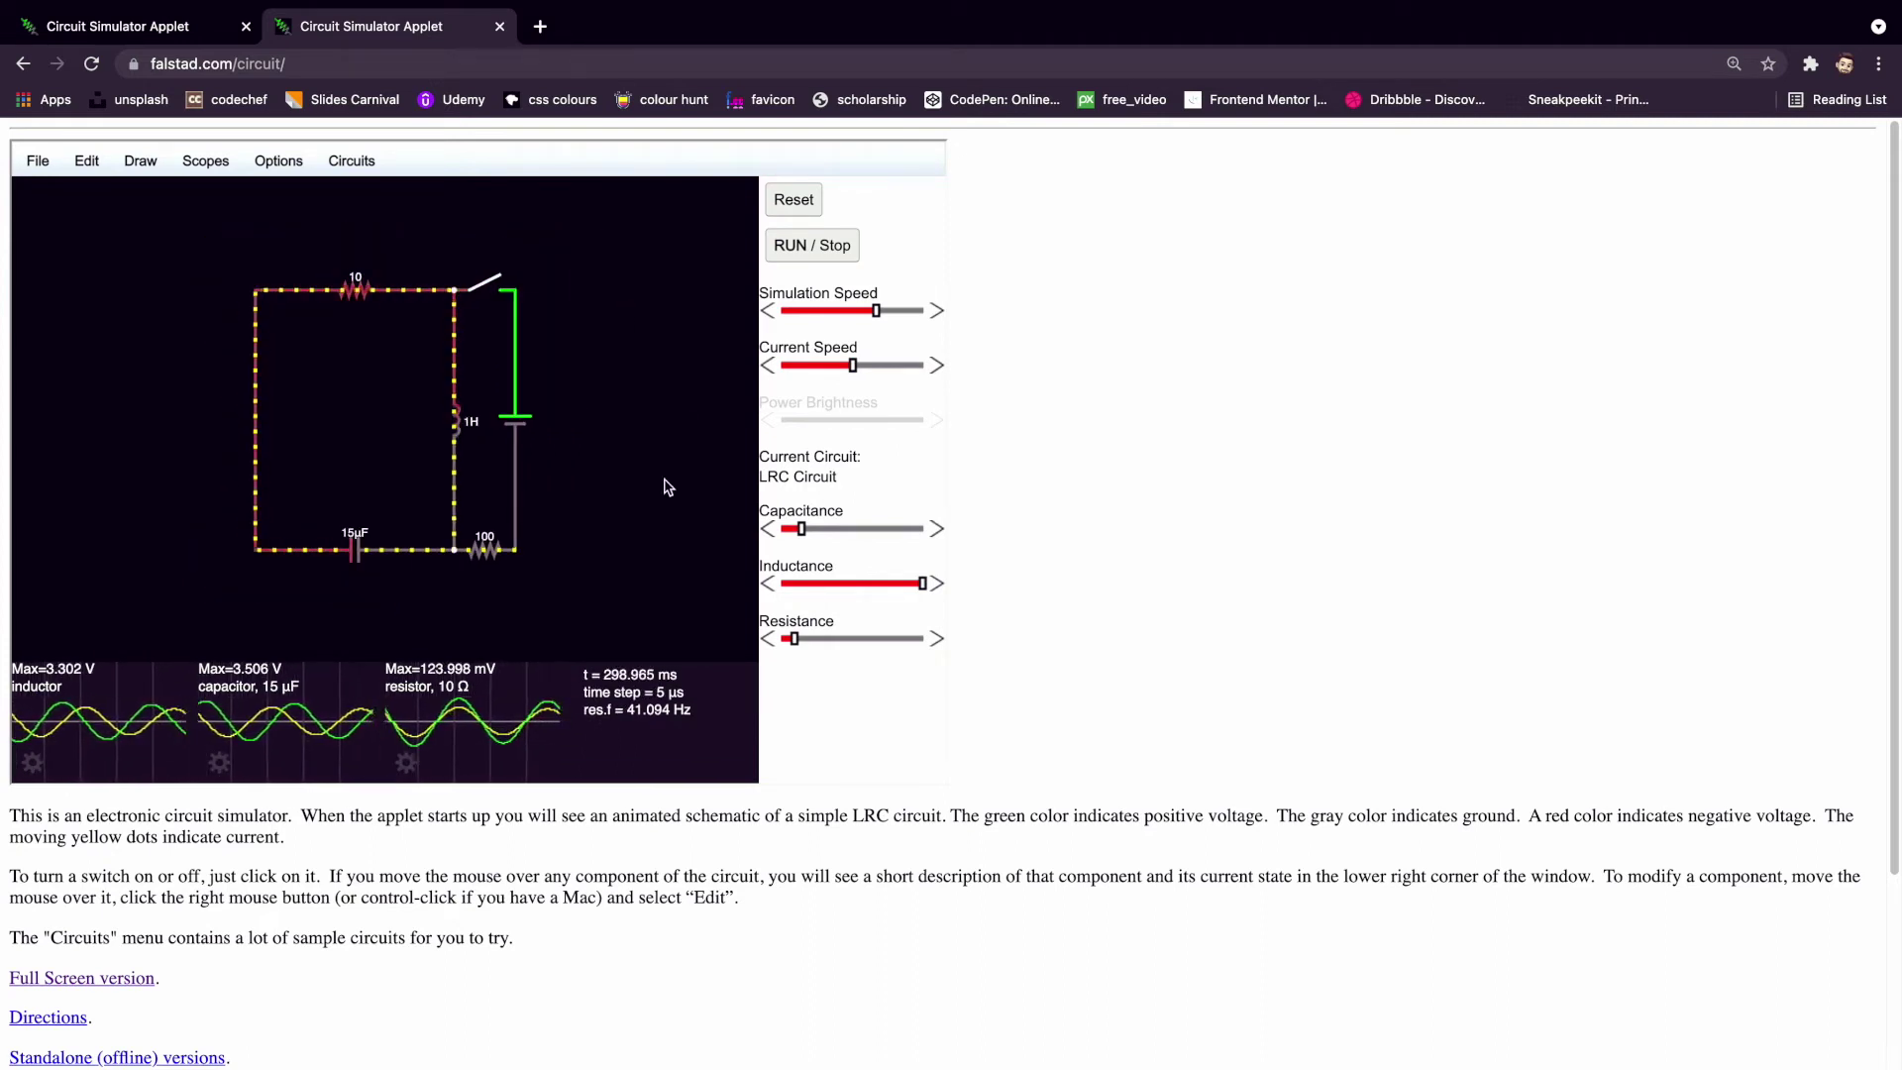
# Step: Show the circuit simulator in full screen so its drawing area fills the display
pyautogui.scroll(-2, 1126, 490)
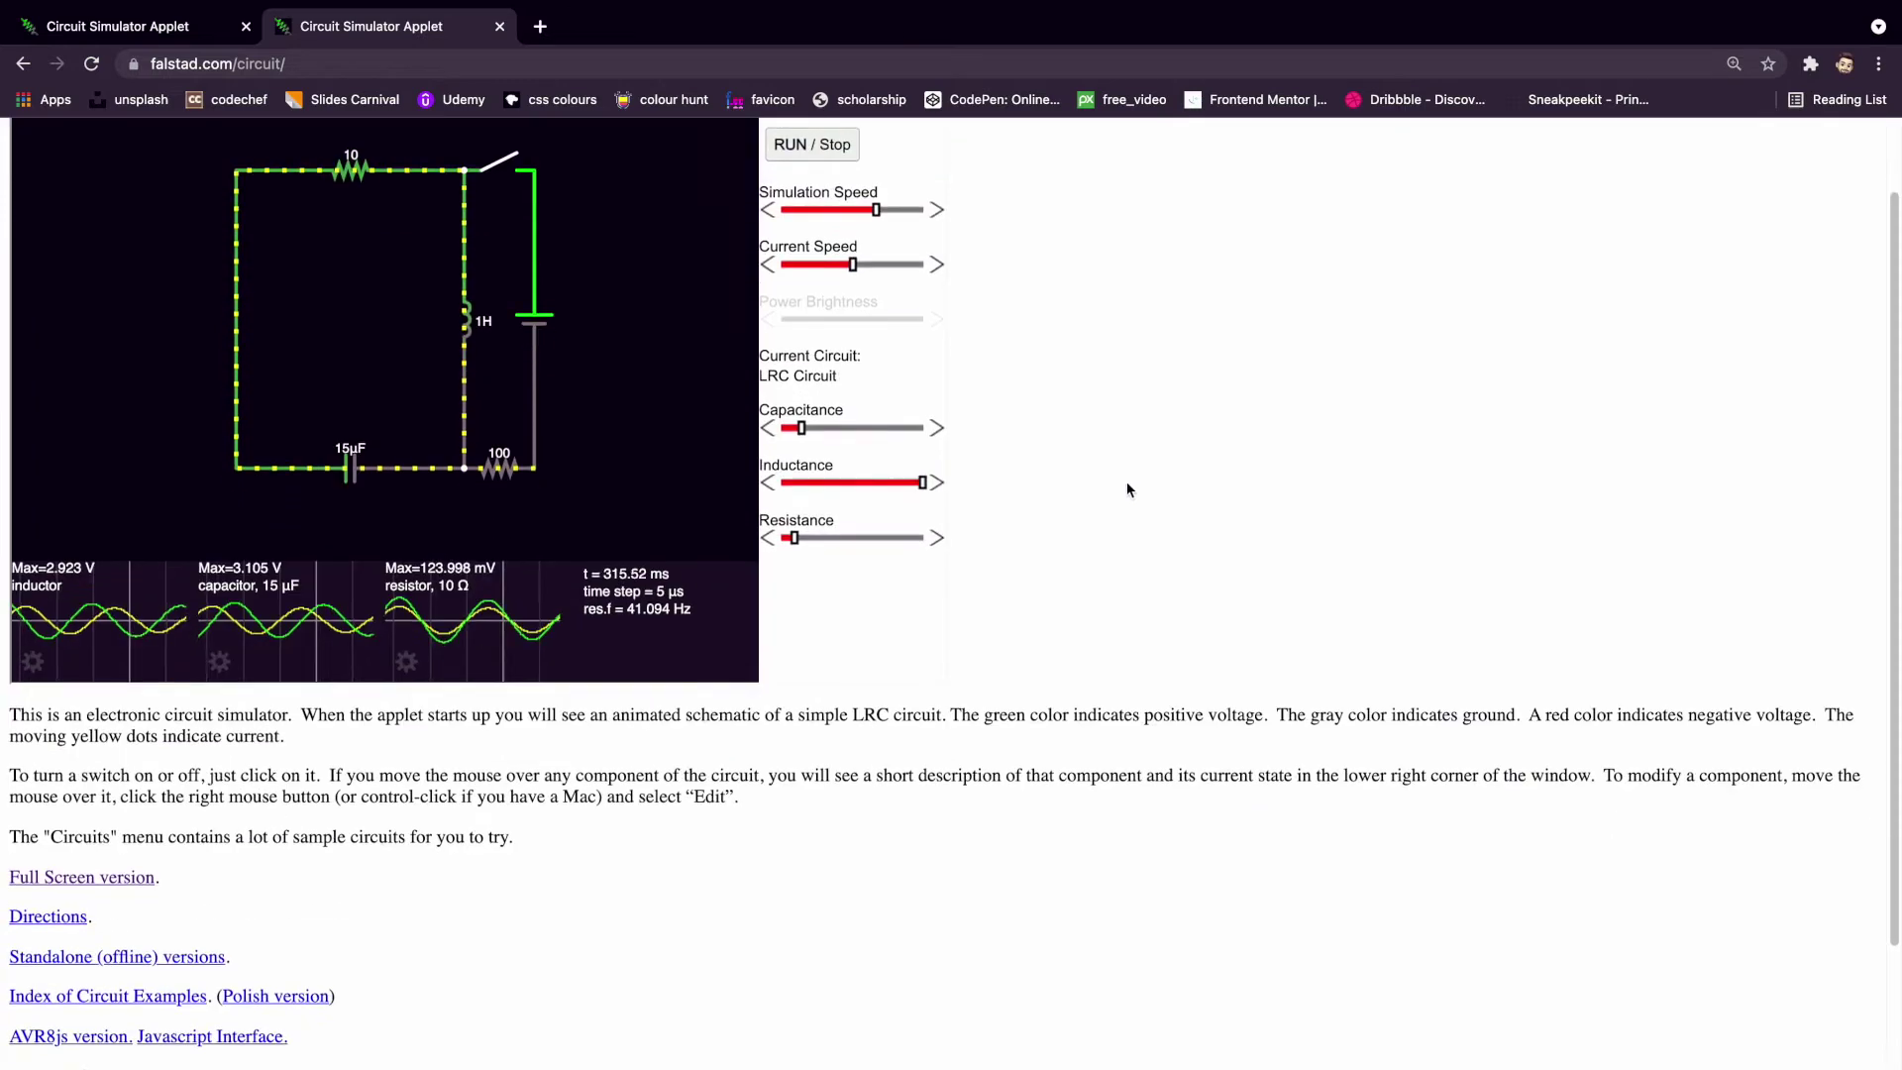
pyautogui.scroll(2, 1126, 490)
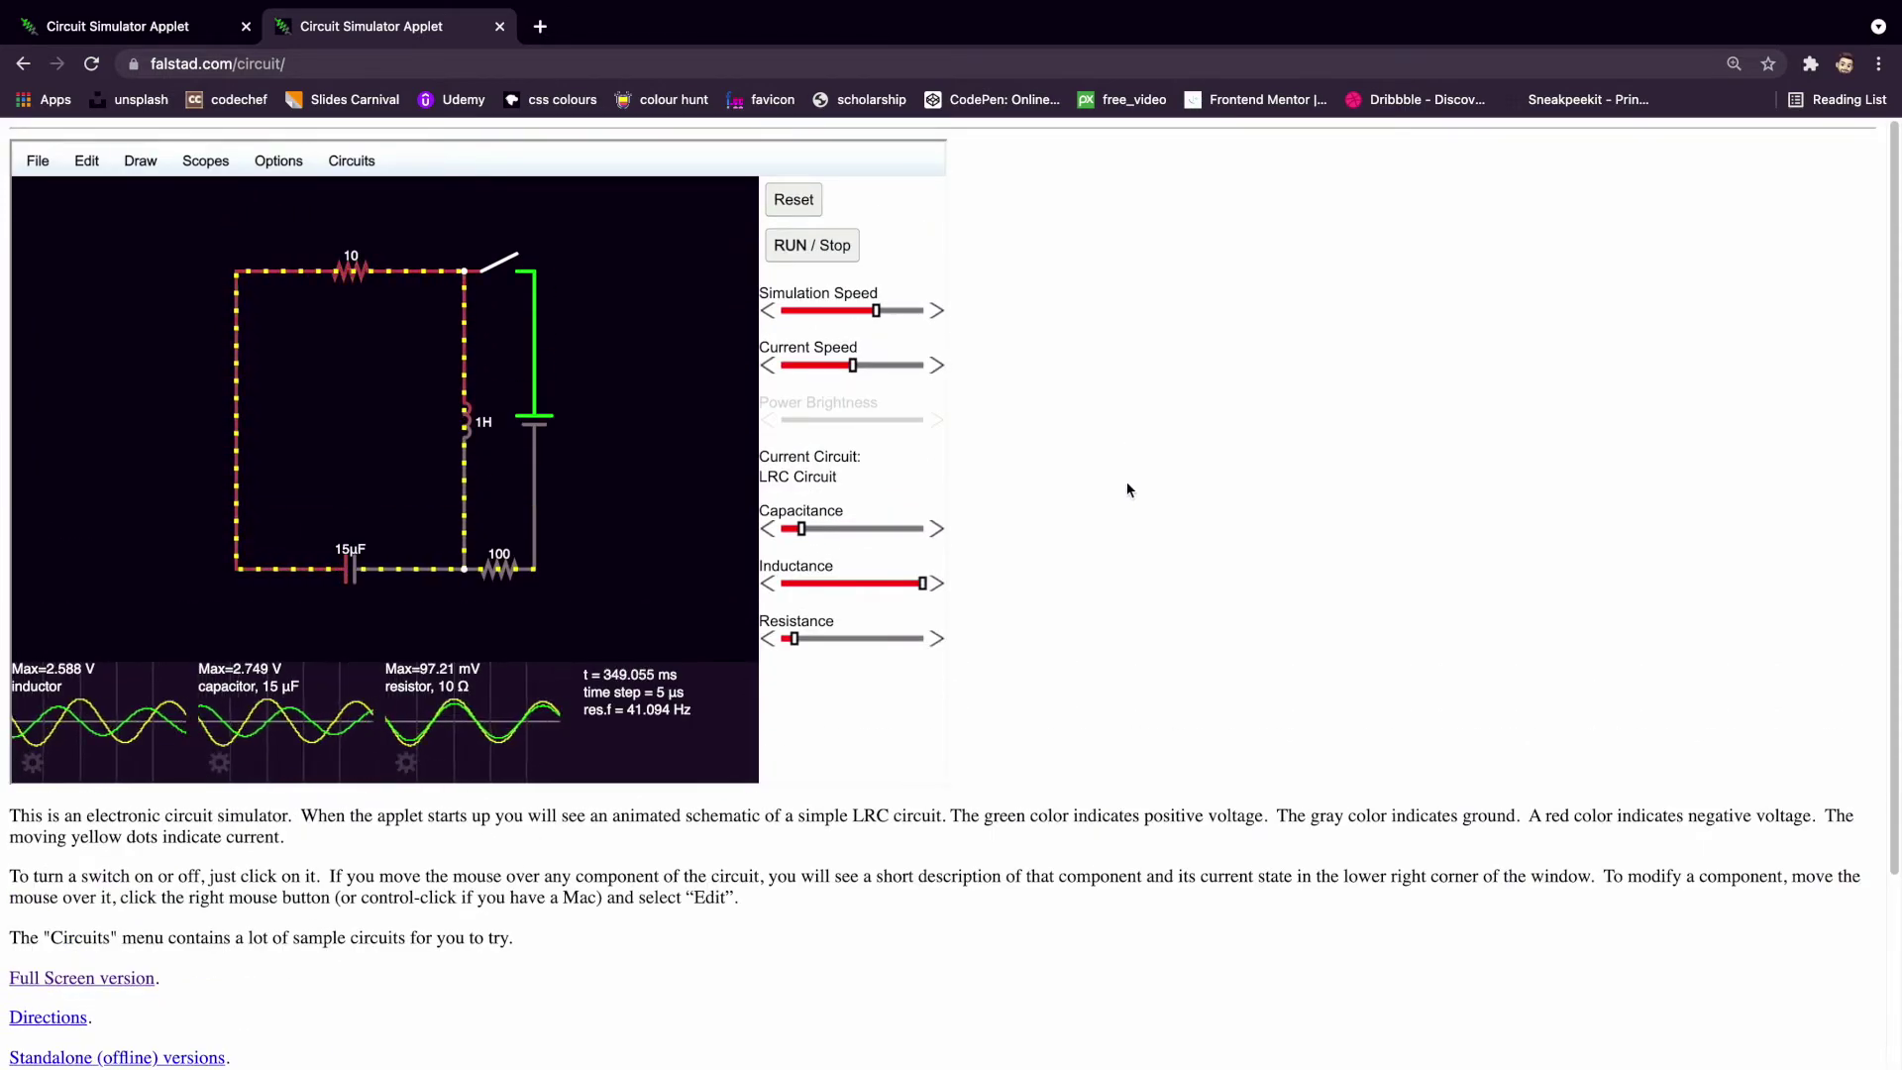
pyautogui.scroll(-2, 1130, 490)
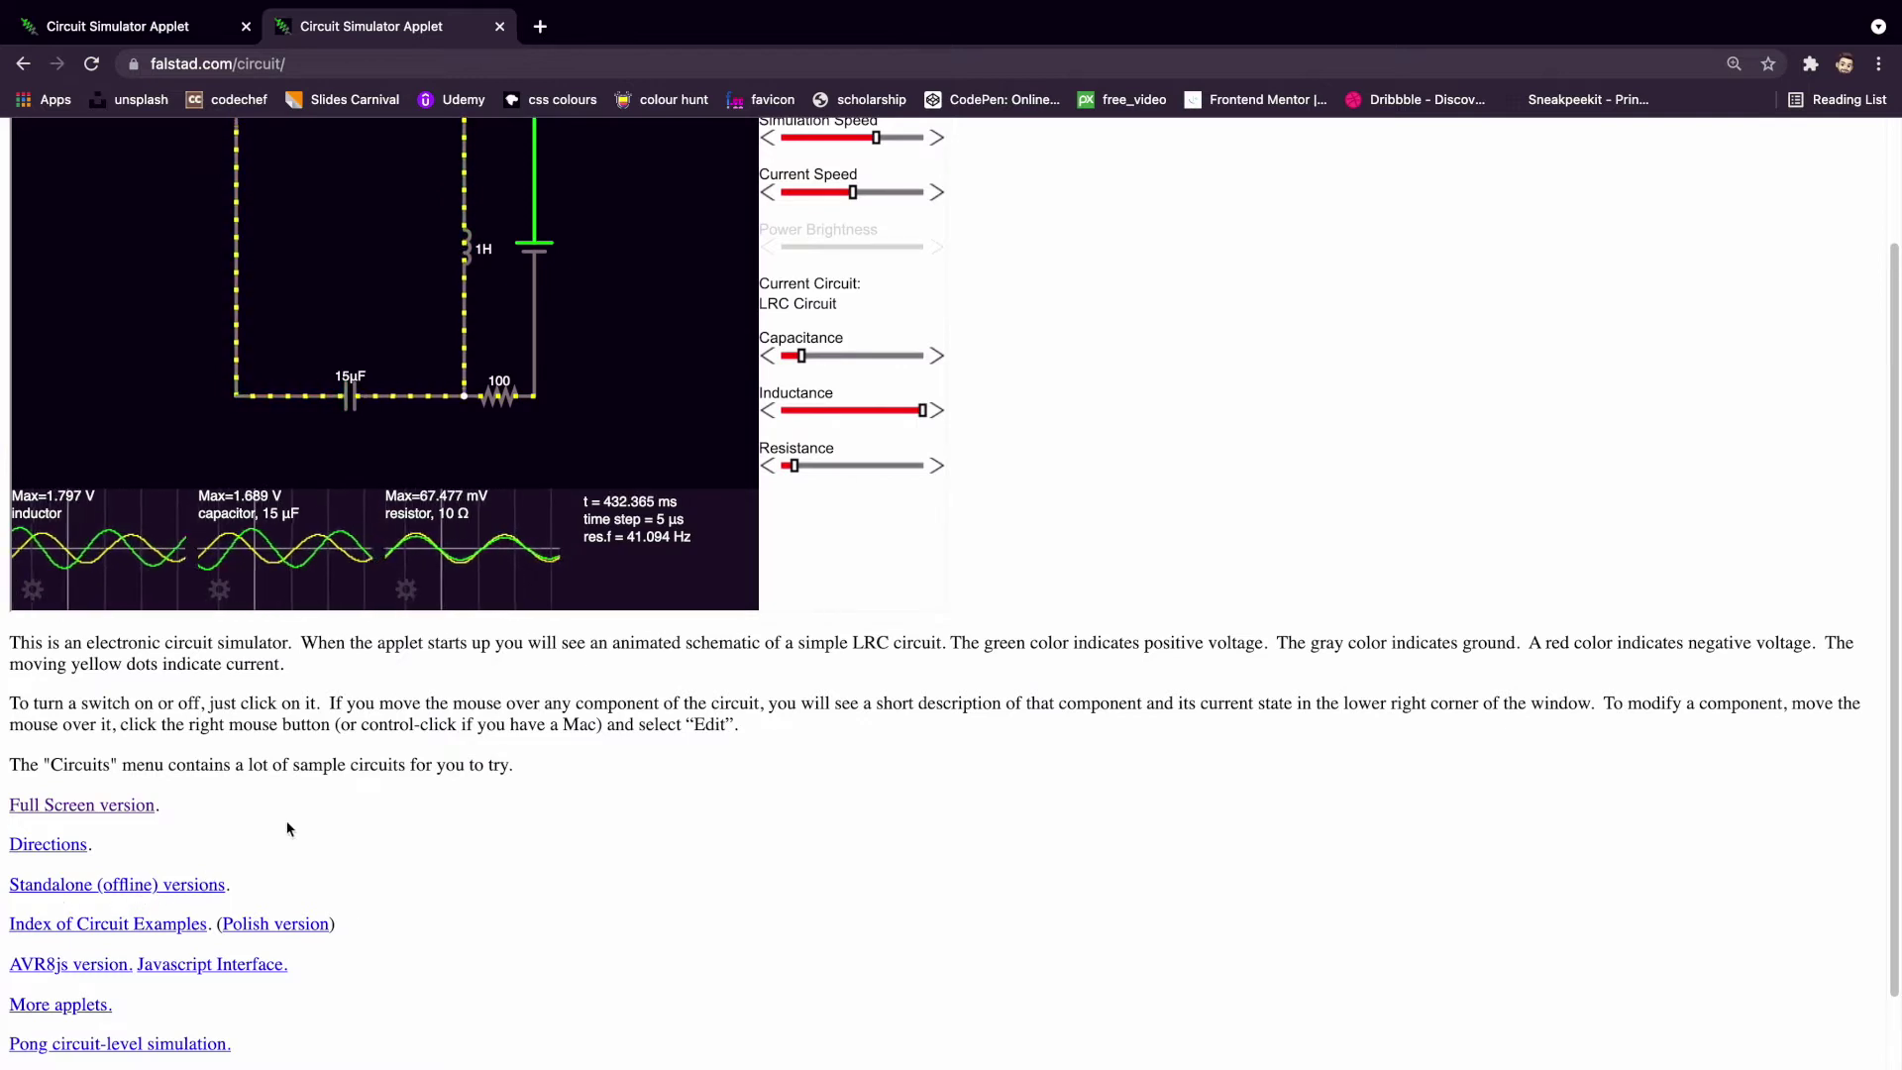
pyautogui.scroll(3, 298, 817)
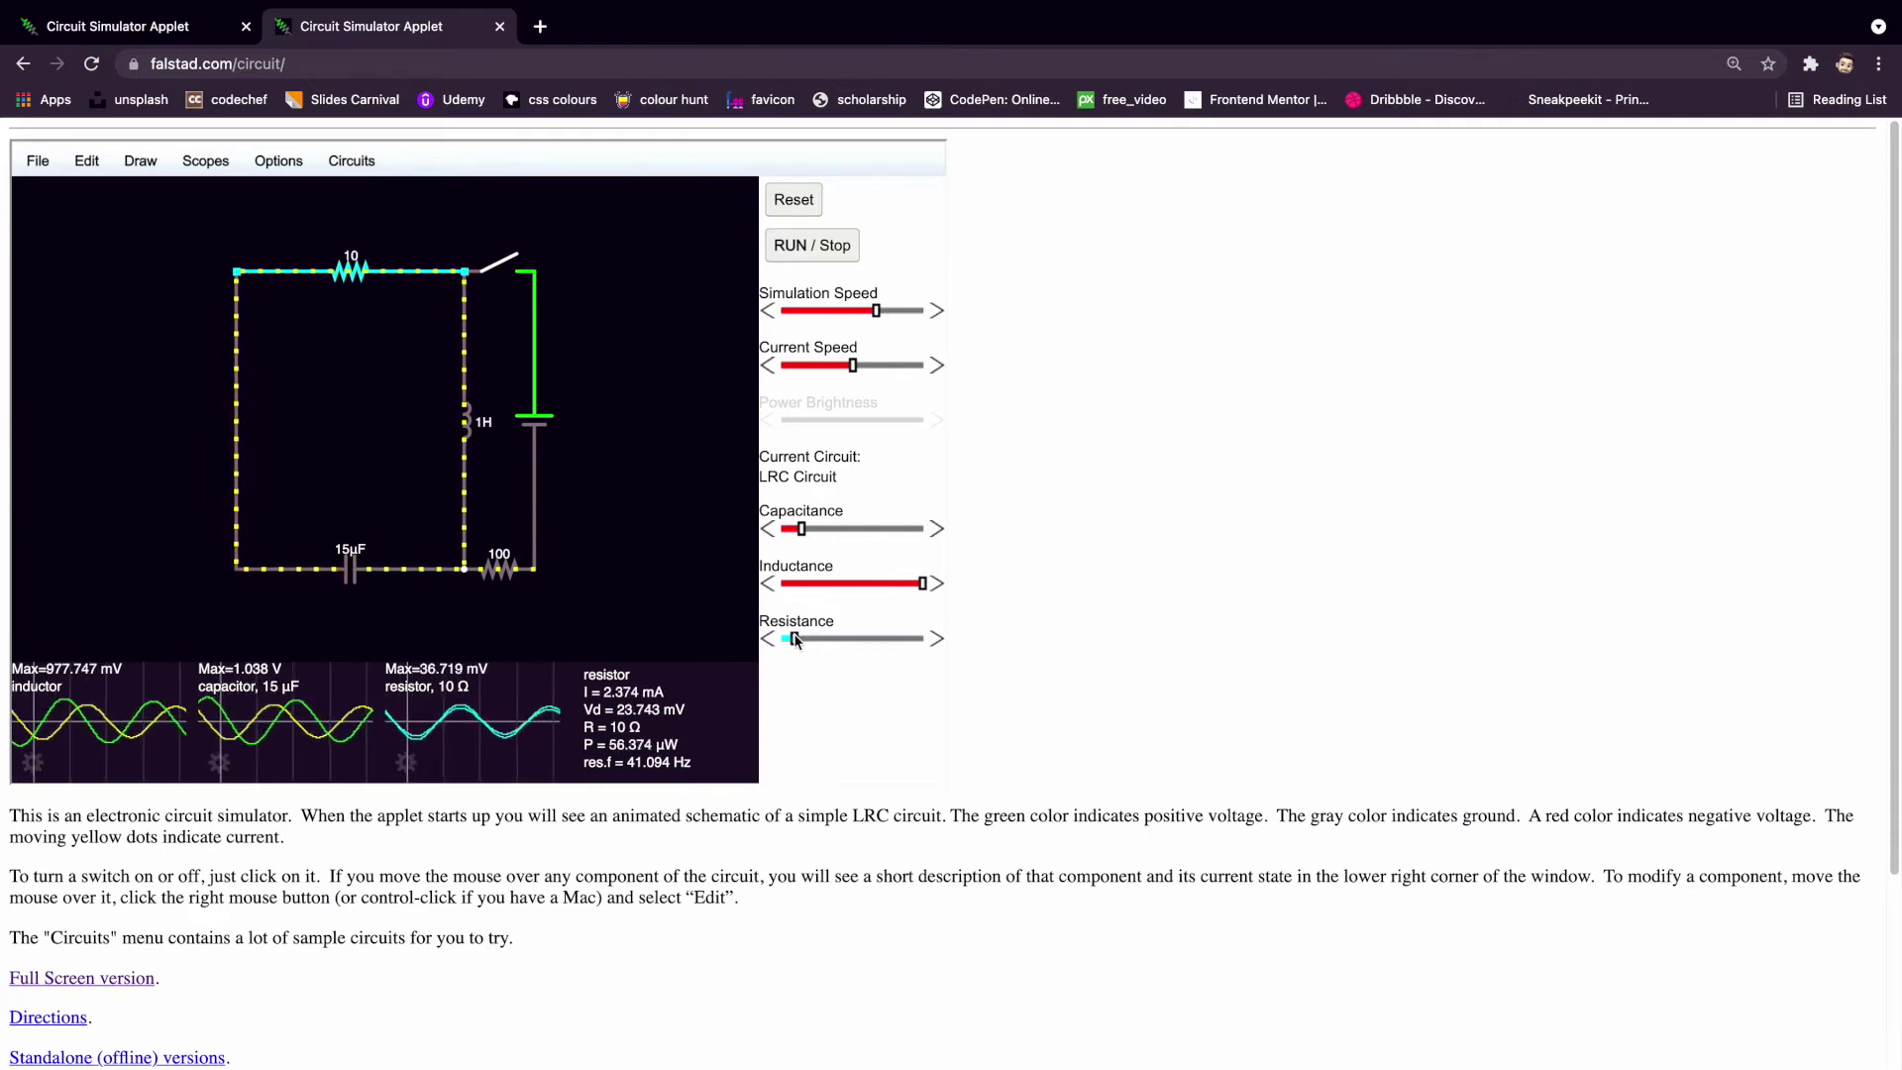
pyautogui.press('super+shift+f')
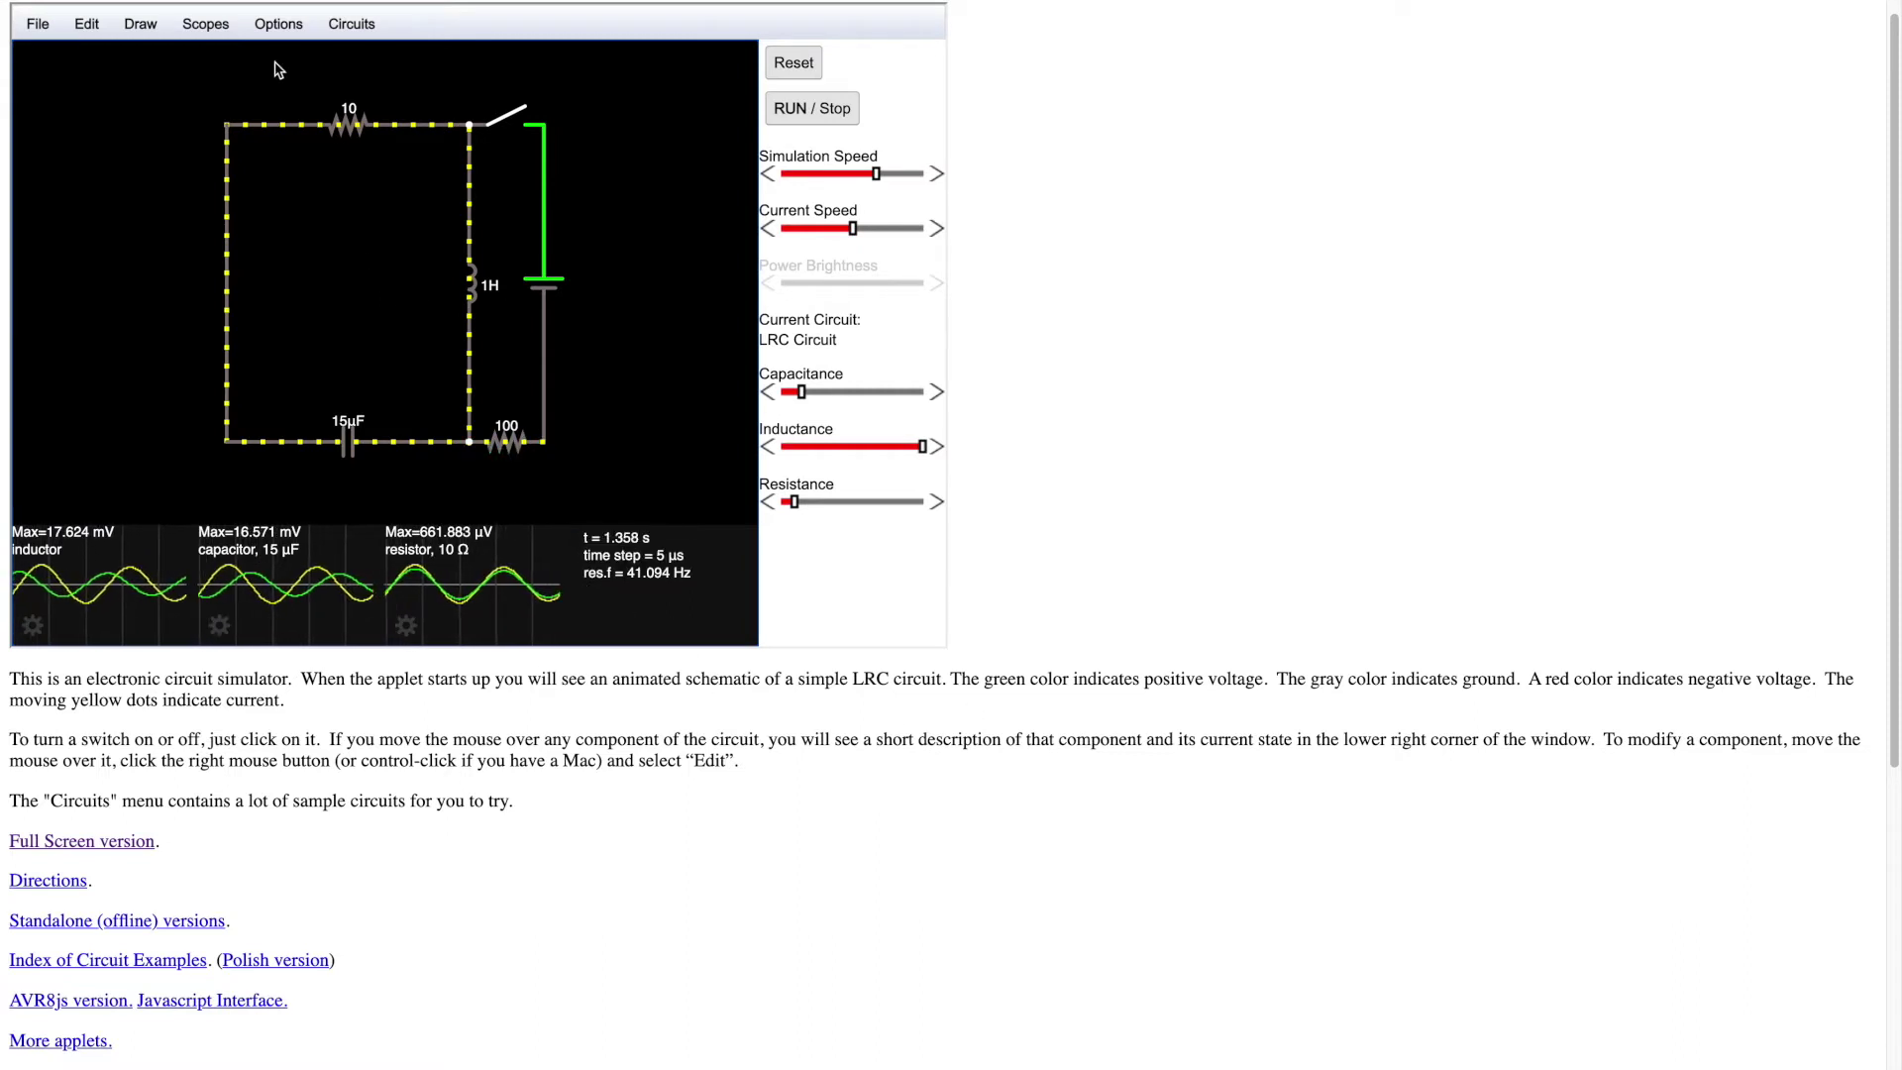
pyautogui.click(40, 24)
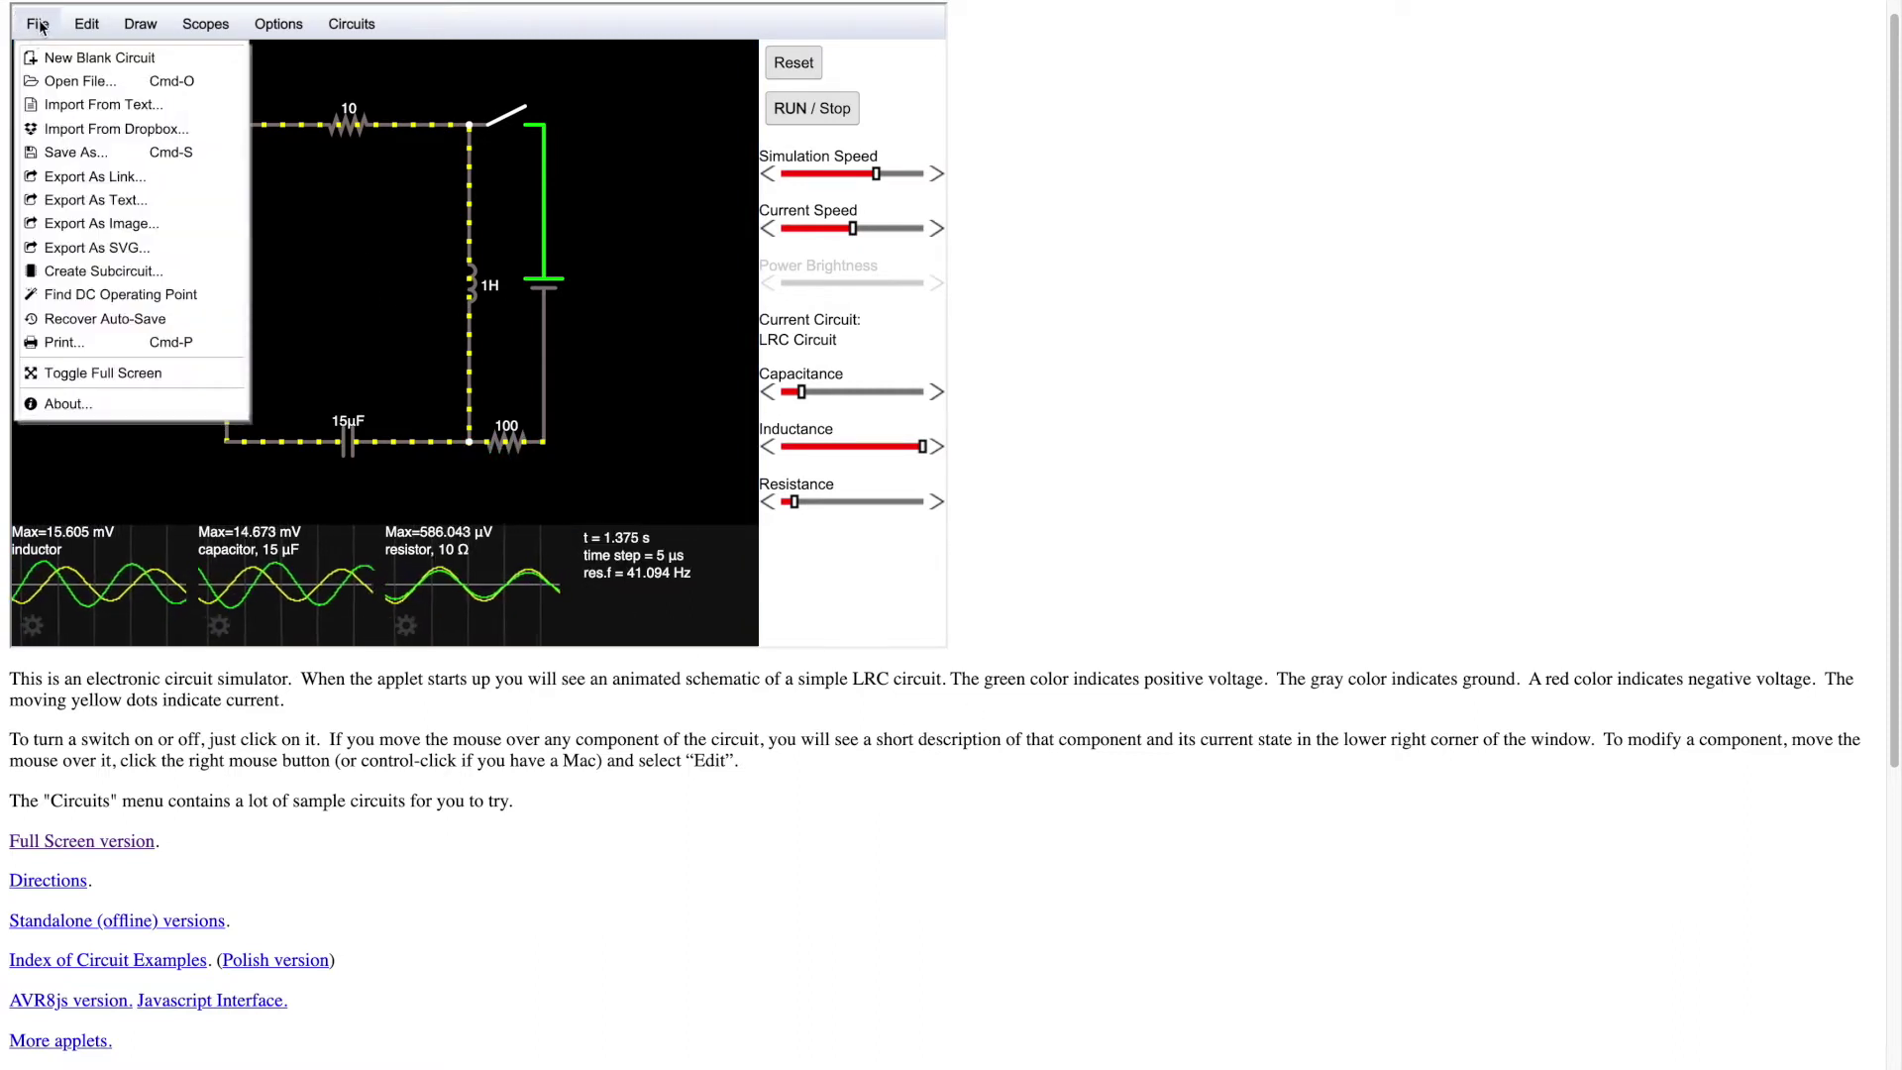
pyautogui.click(86, 24)
pyautogui.click(38, 23)
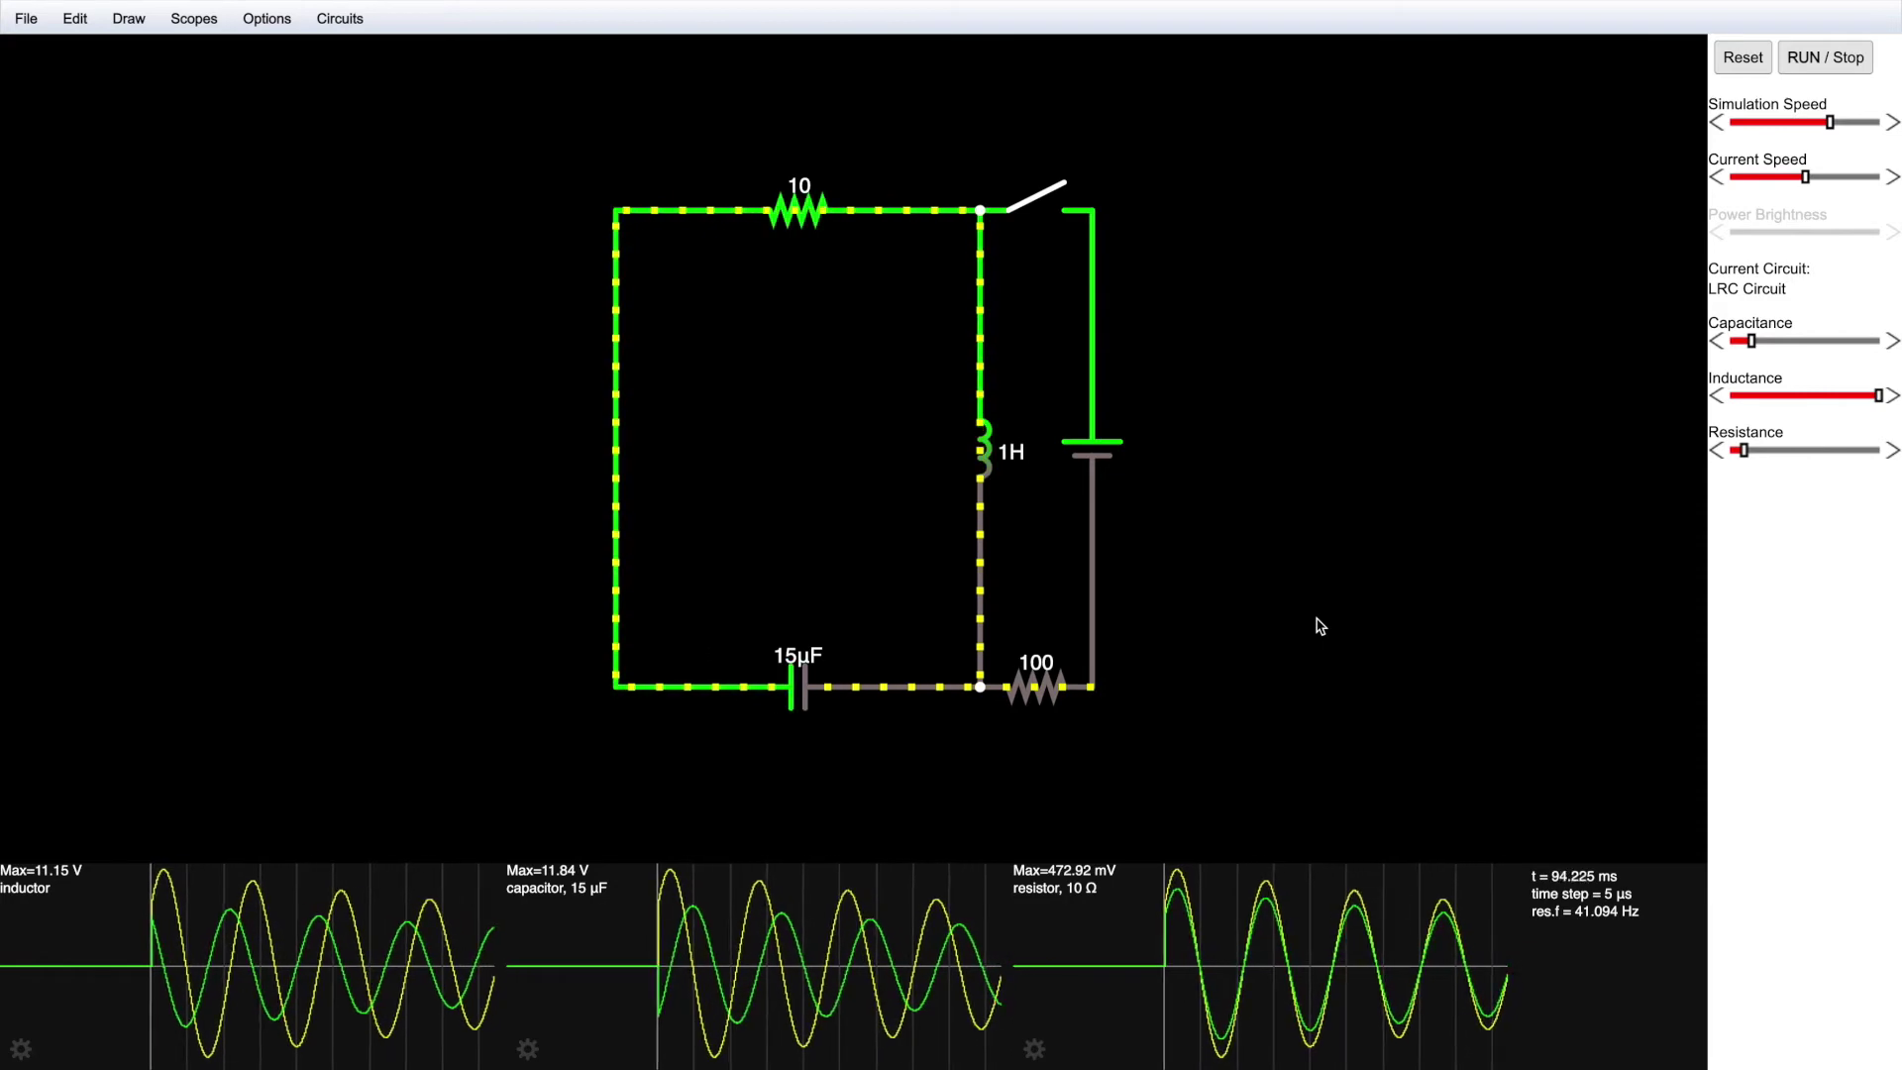
# Step: Select all components of the default LRC circuit and delete them to get an empty drawing area
pyautogui.hotkey('ctrl', 'a')
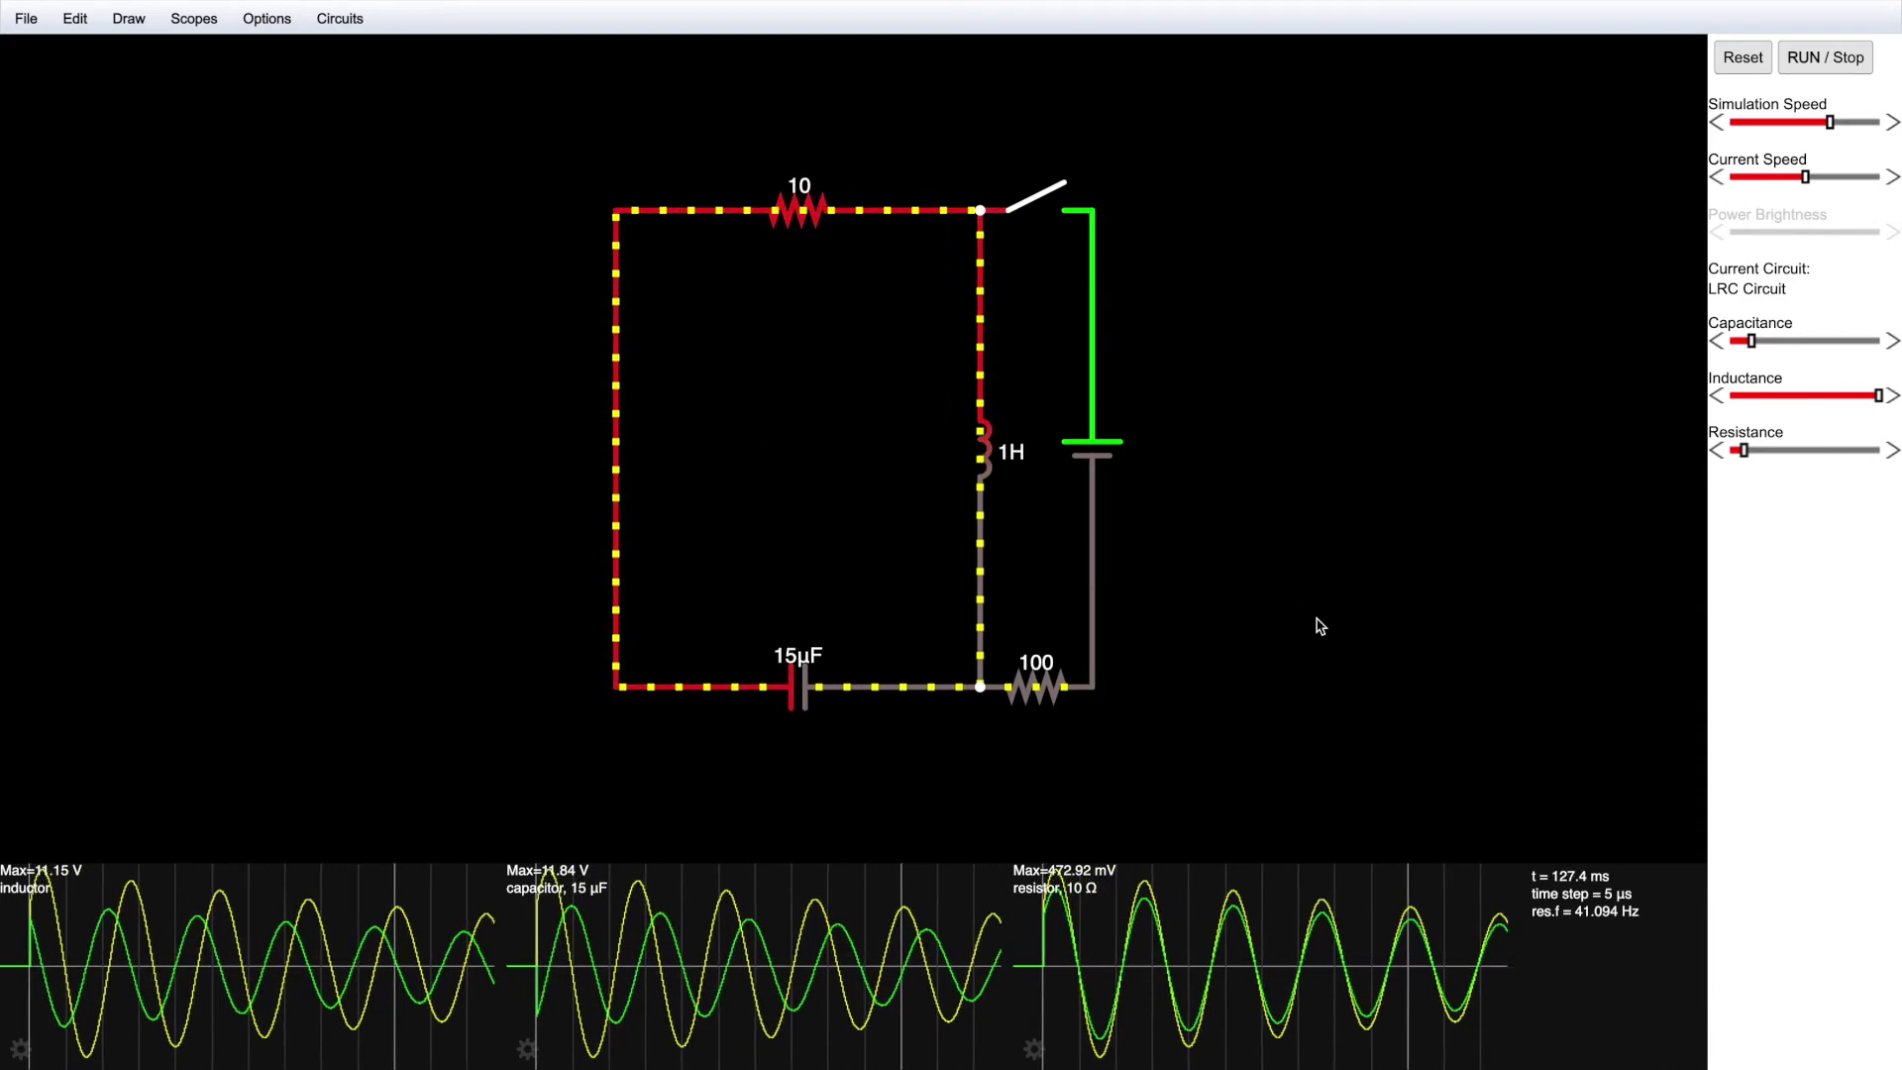
pyautogui.press('super+a')
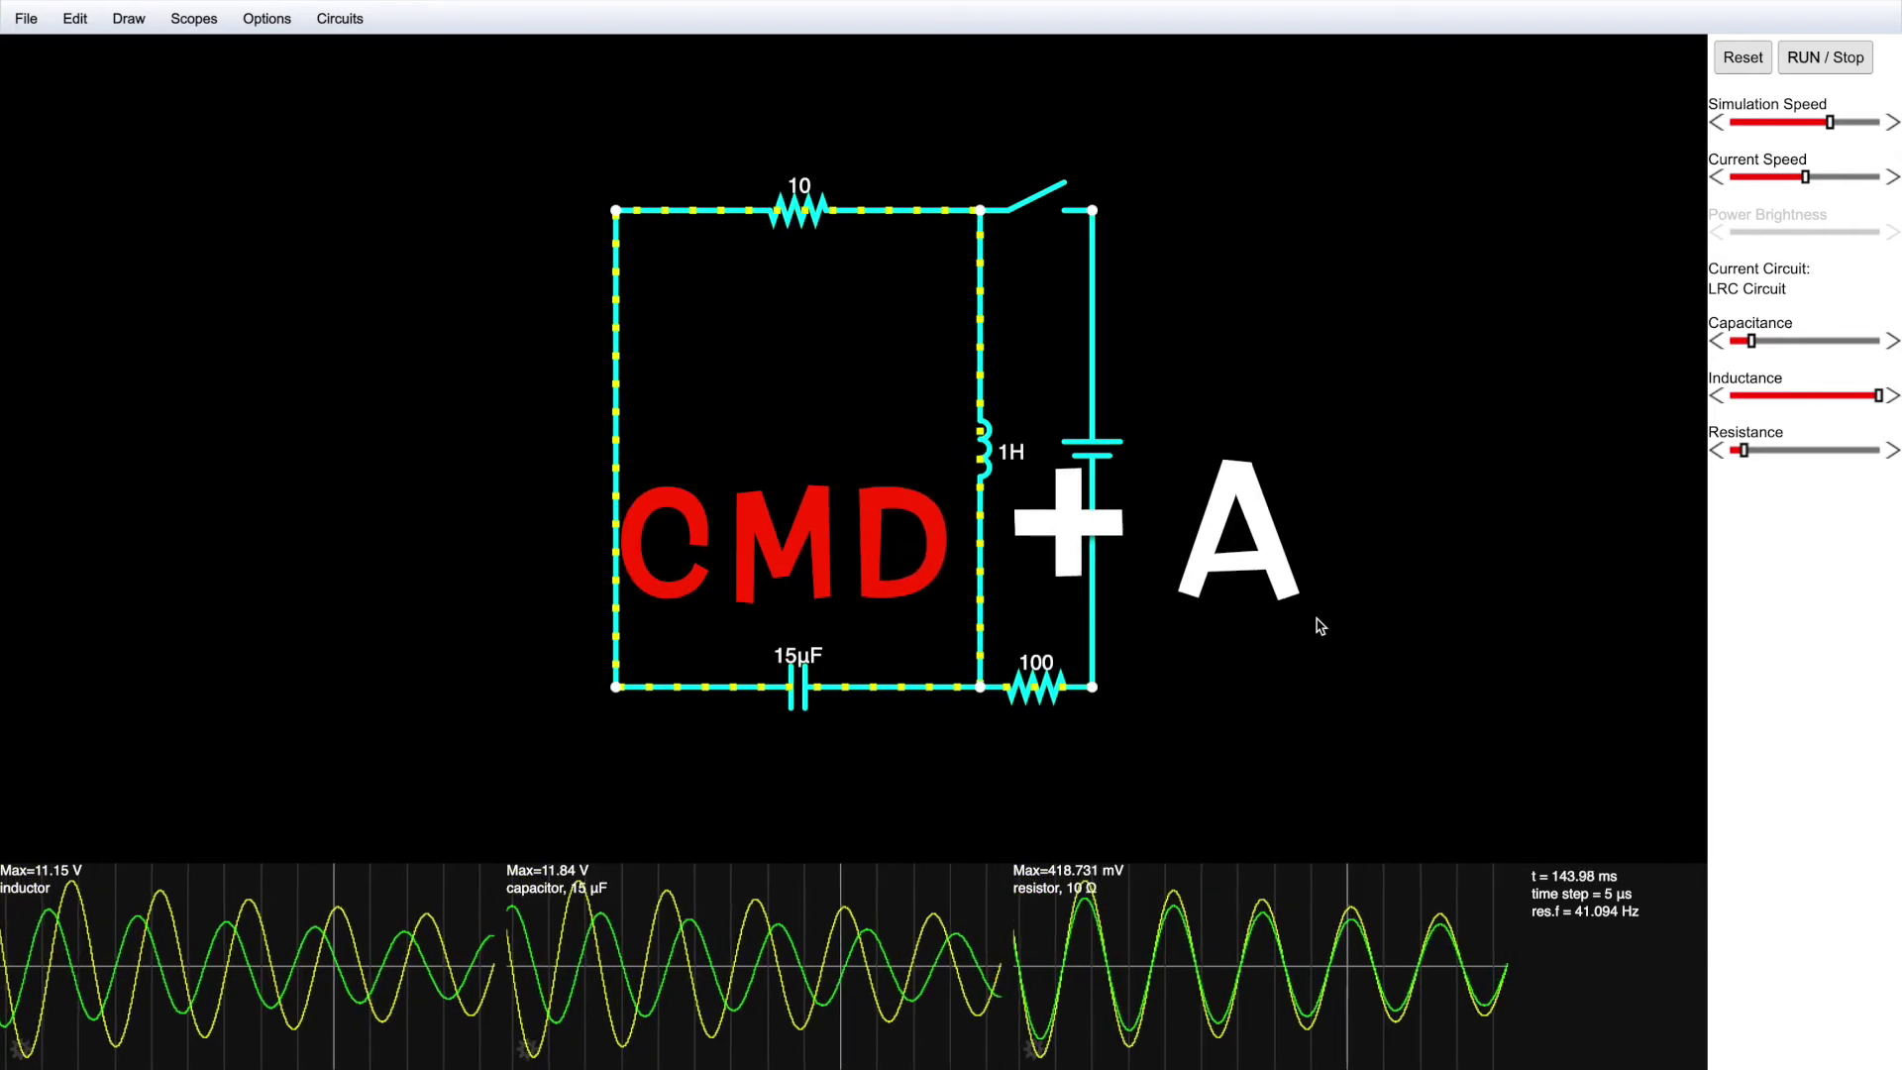
pyautogui.press('Delete')
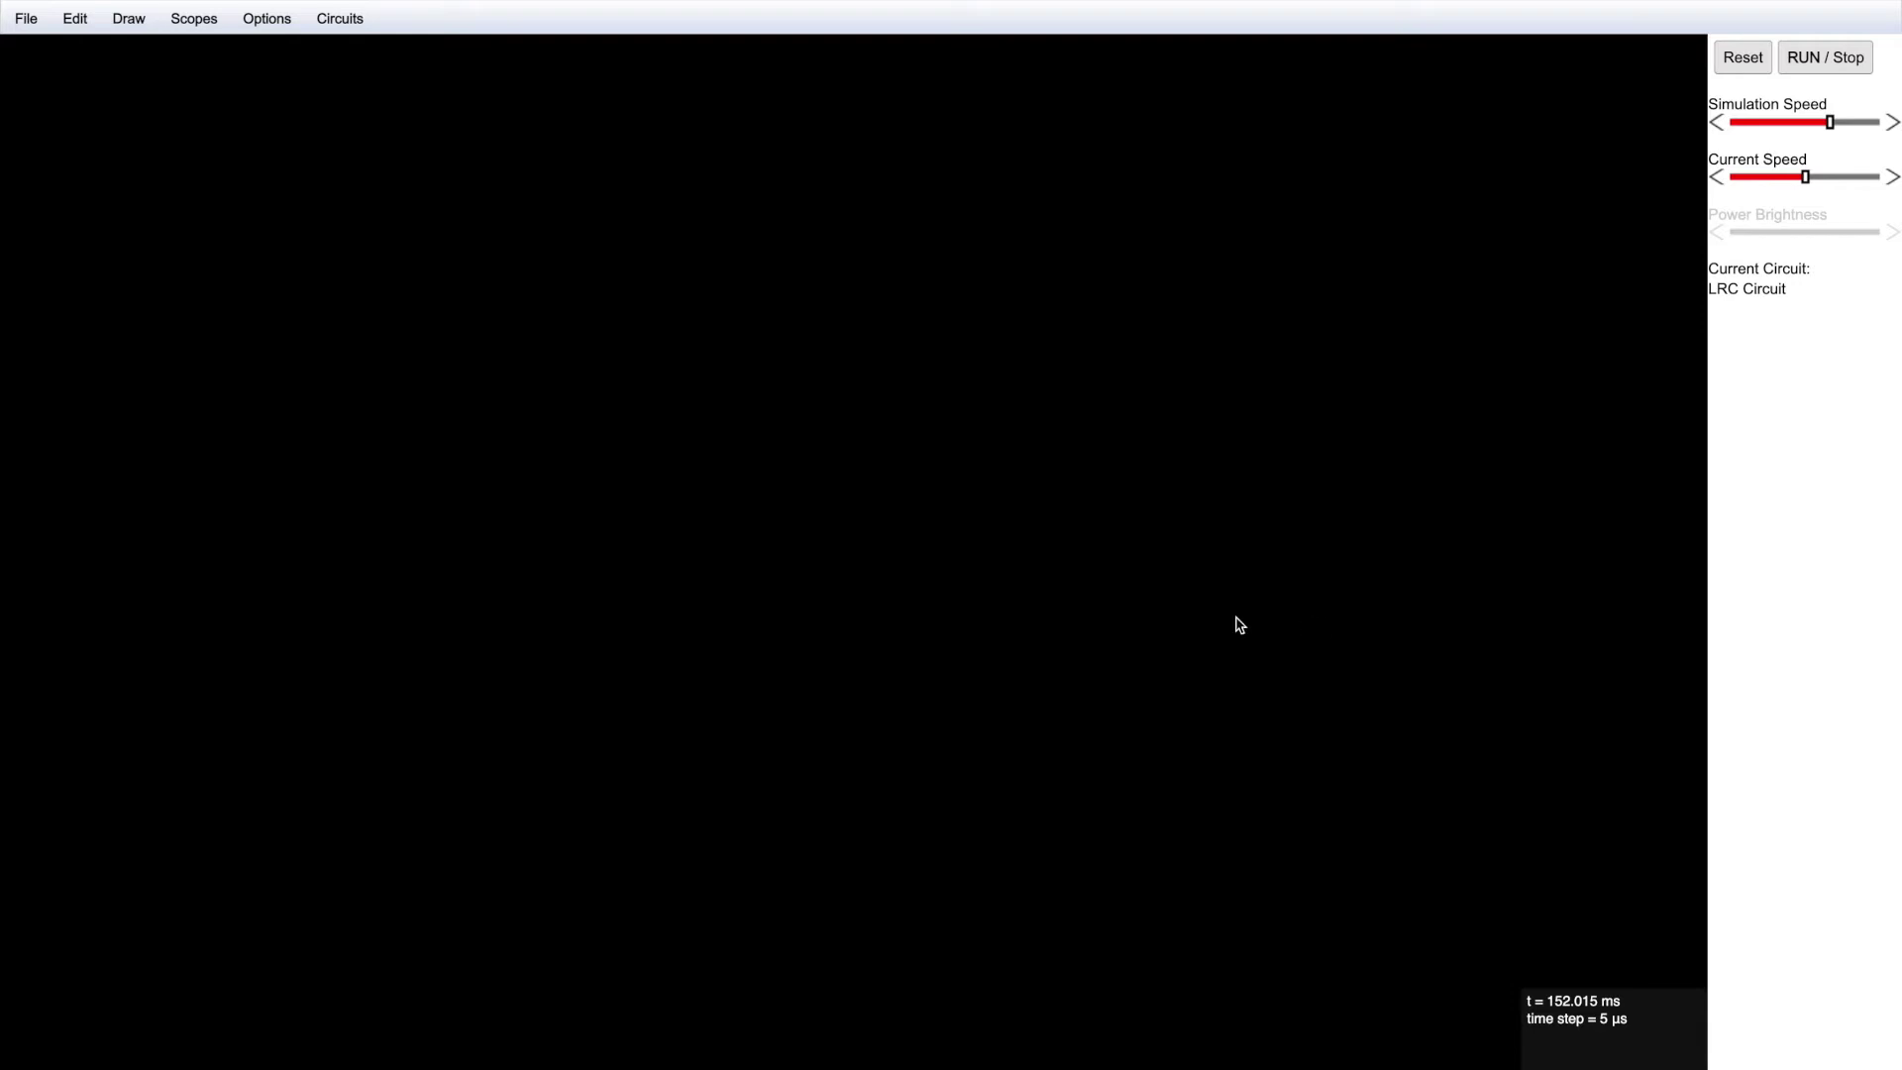
pyautogui.click(363, 364)
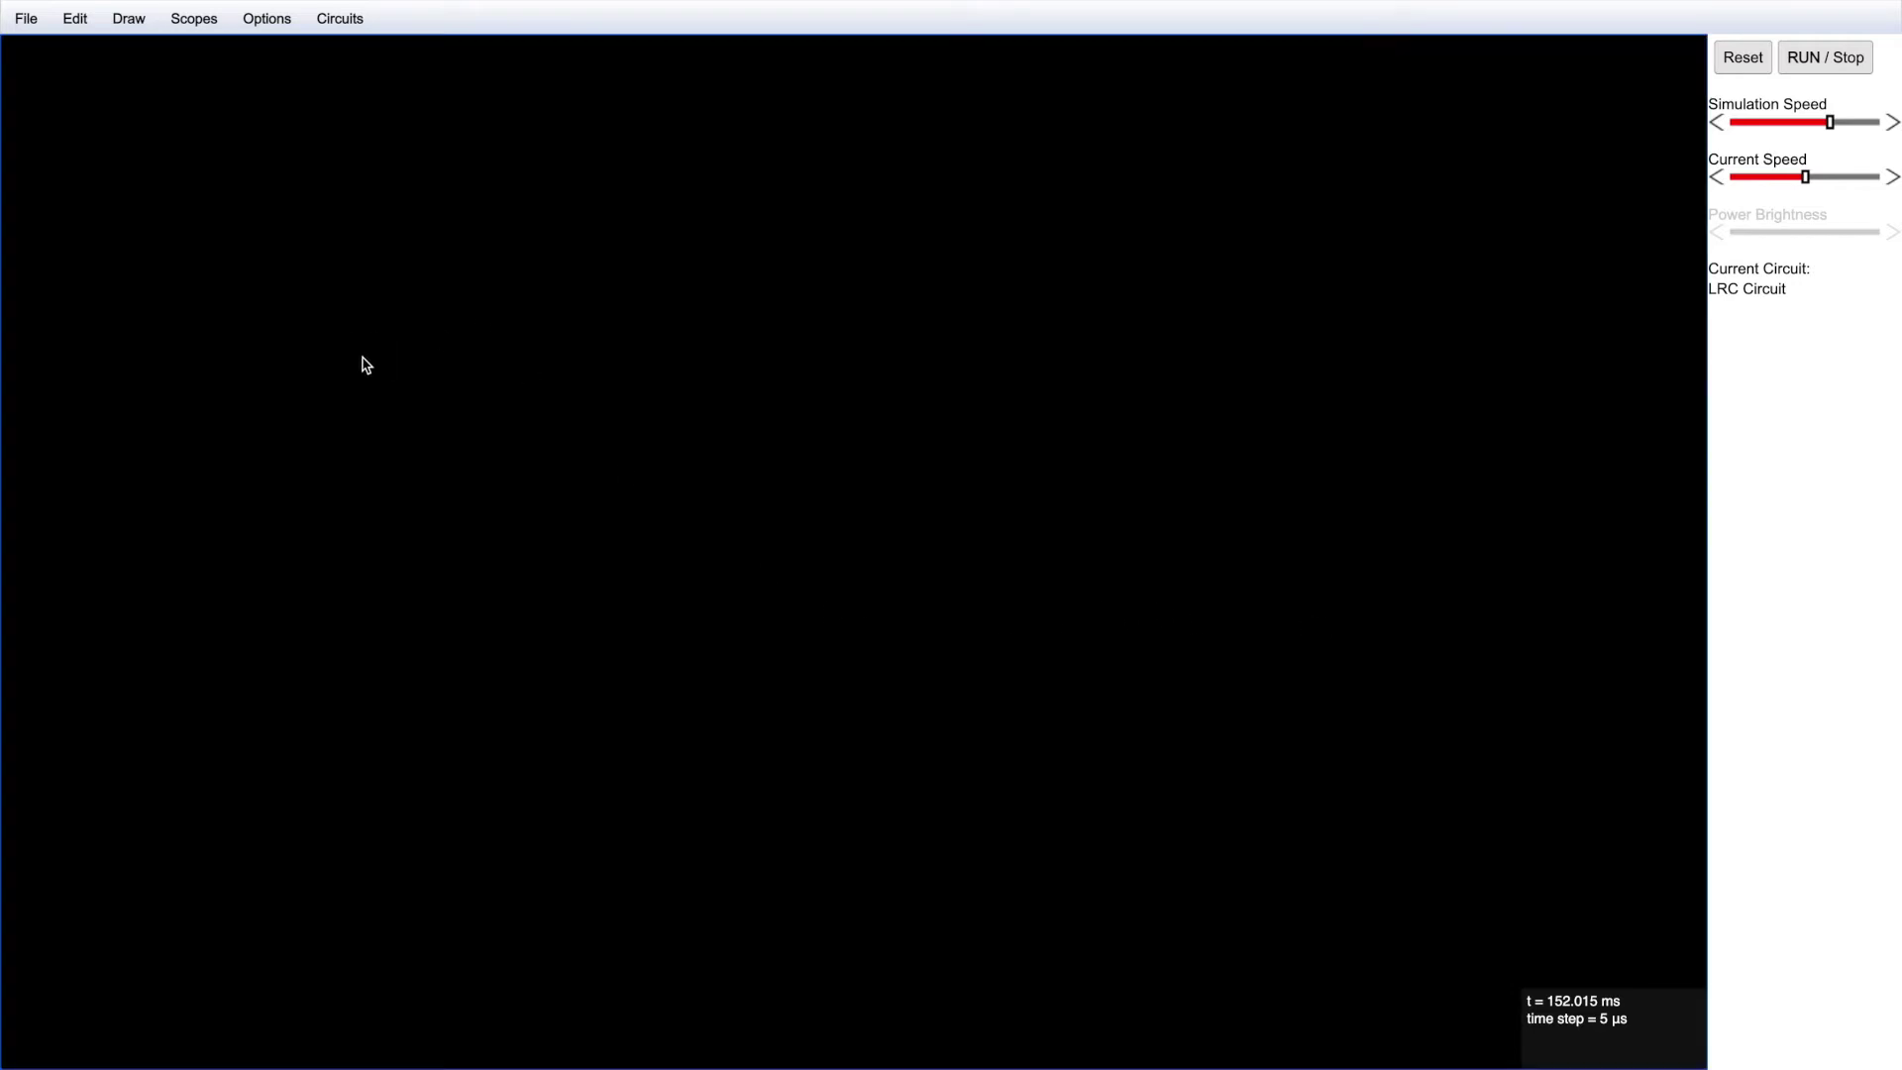
pyautogui.click(128, 18)
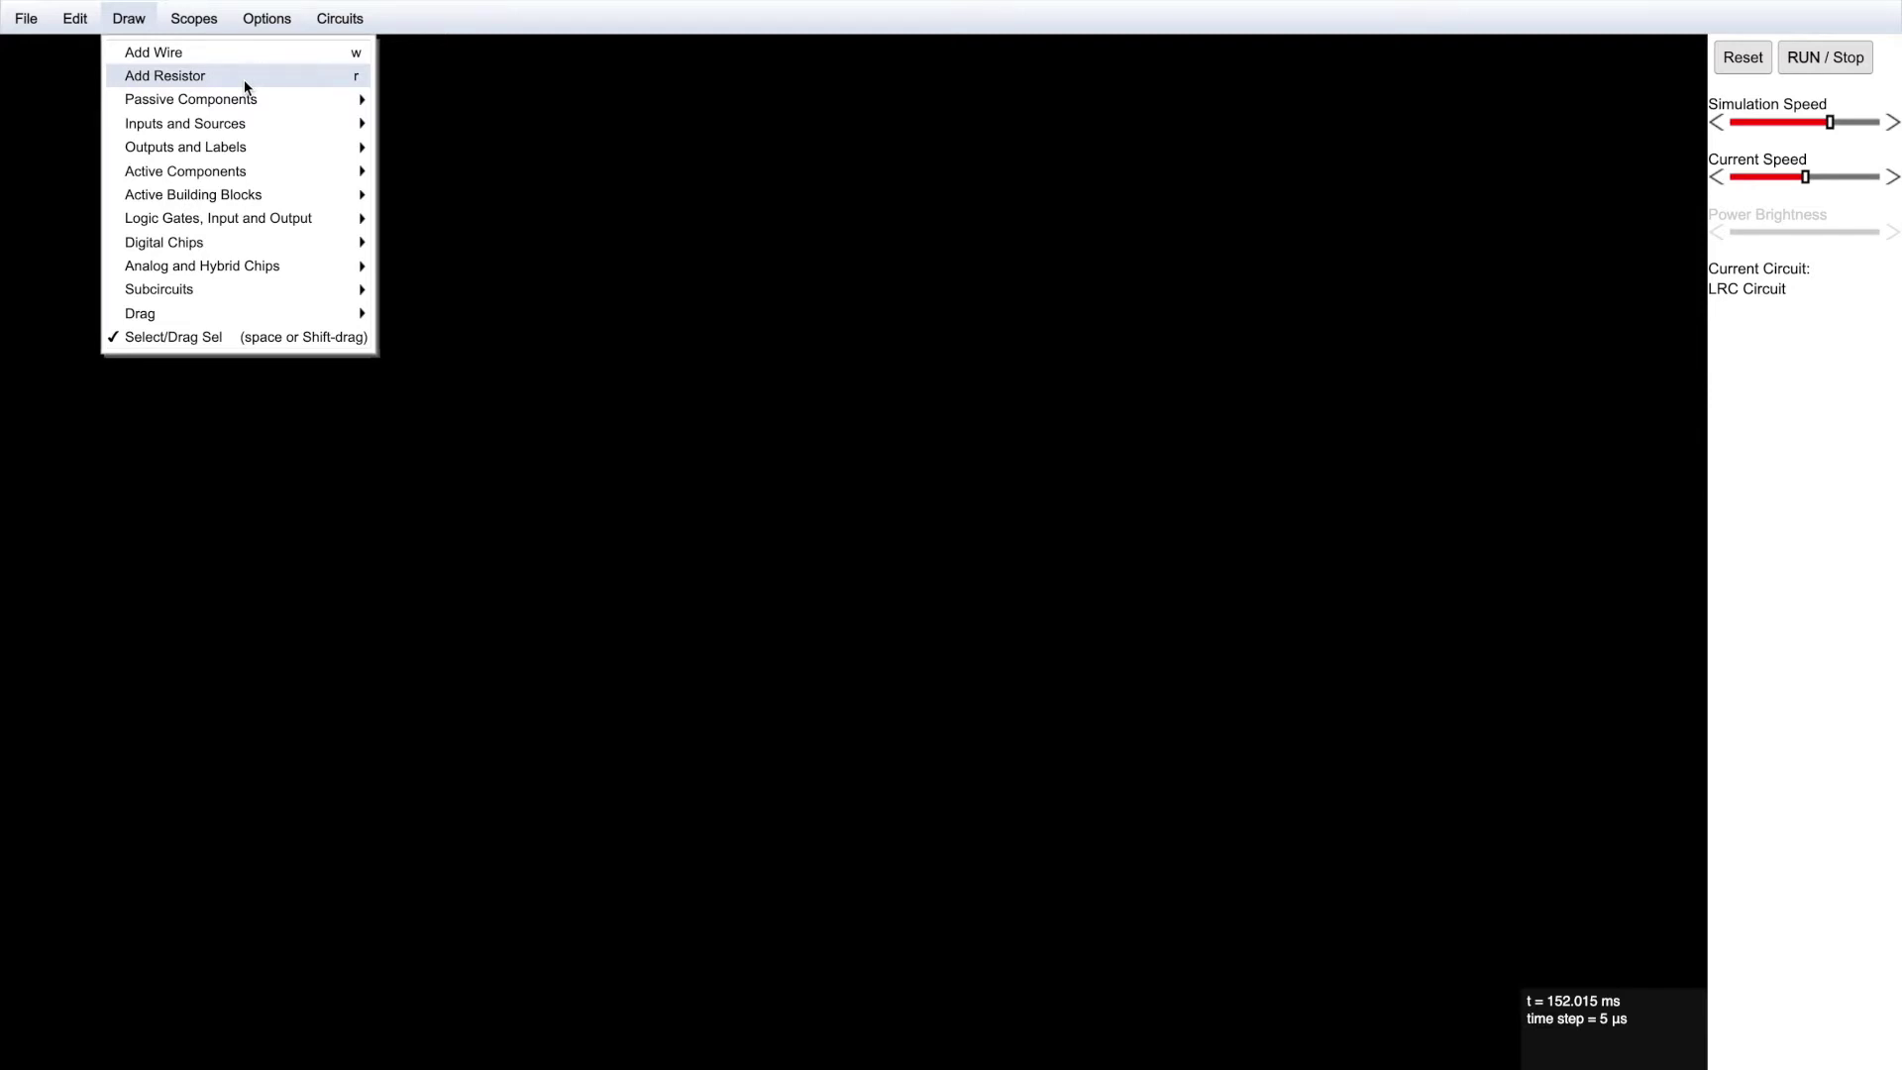
pyautogui.moveTo(347, 314)
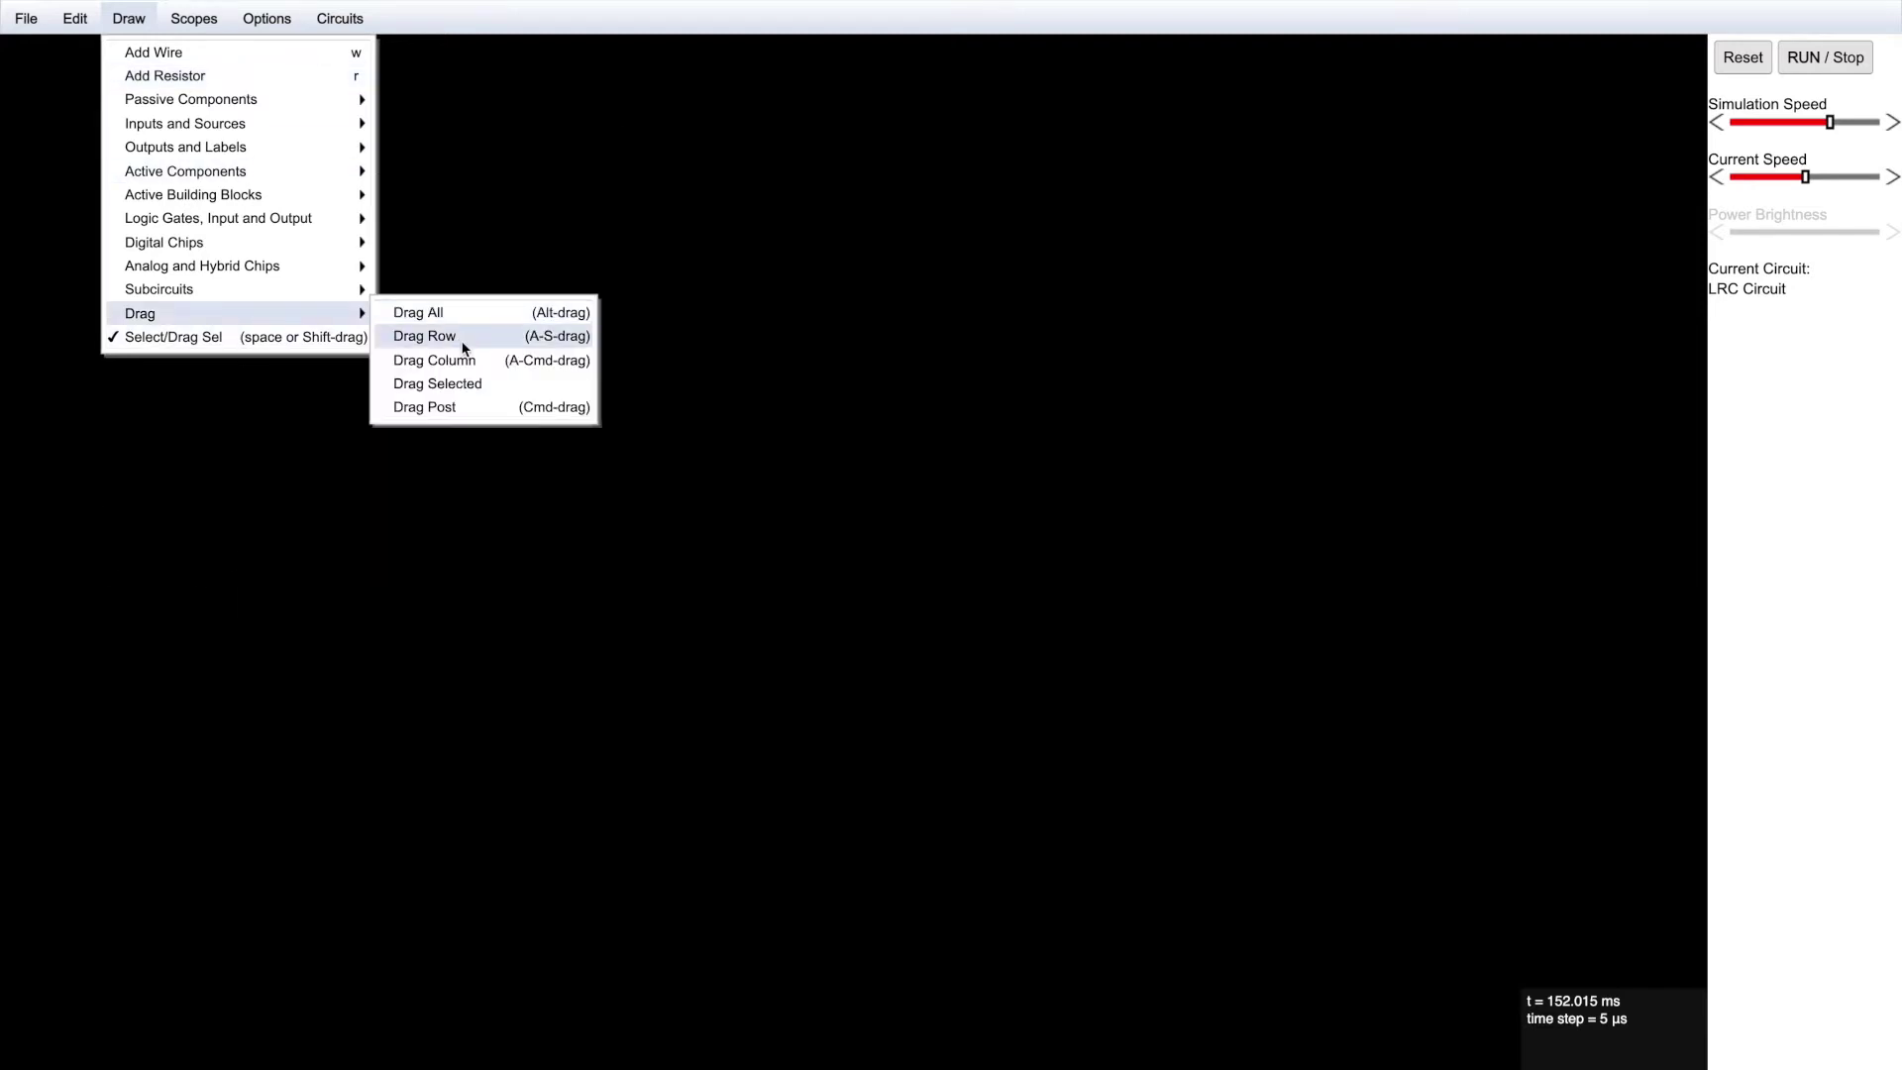
pyautogui.click(563, 548)
pyautogui.click(128, 18)
pyautogui.moveTo(188, 17)
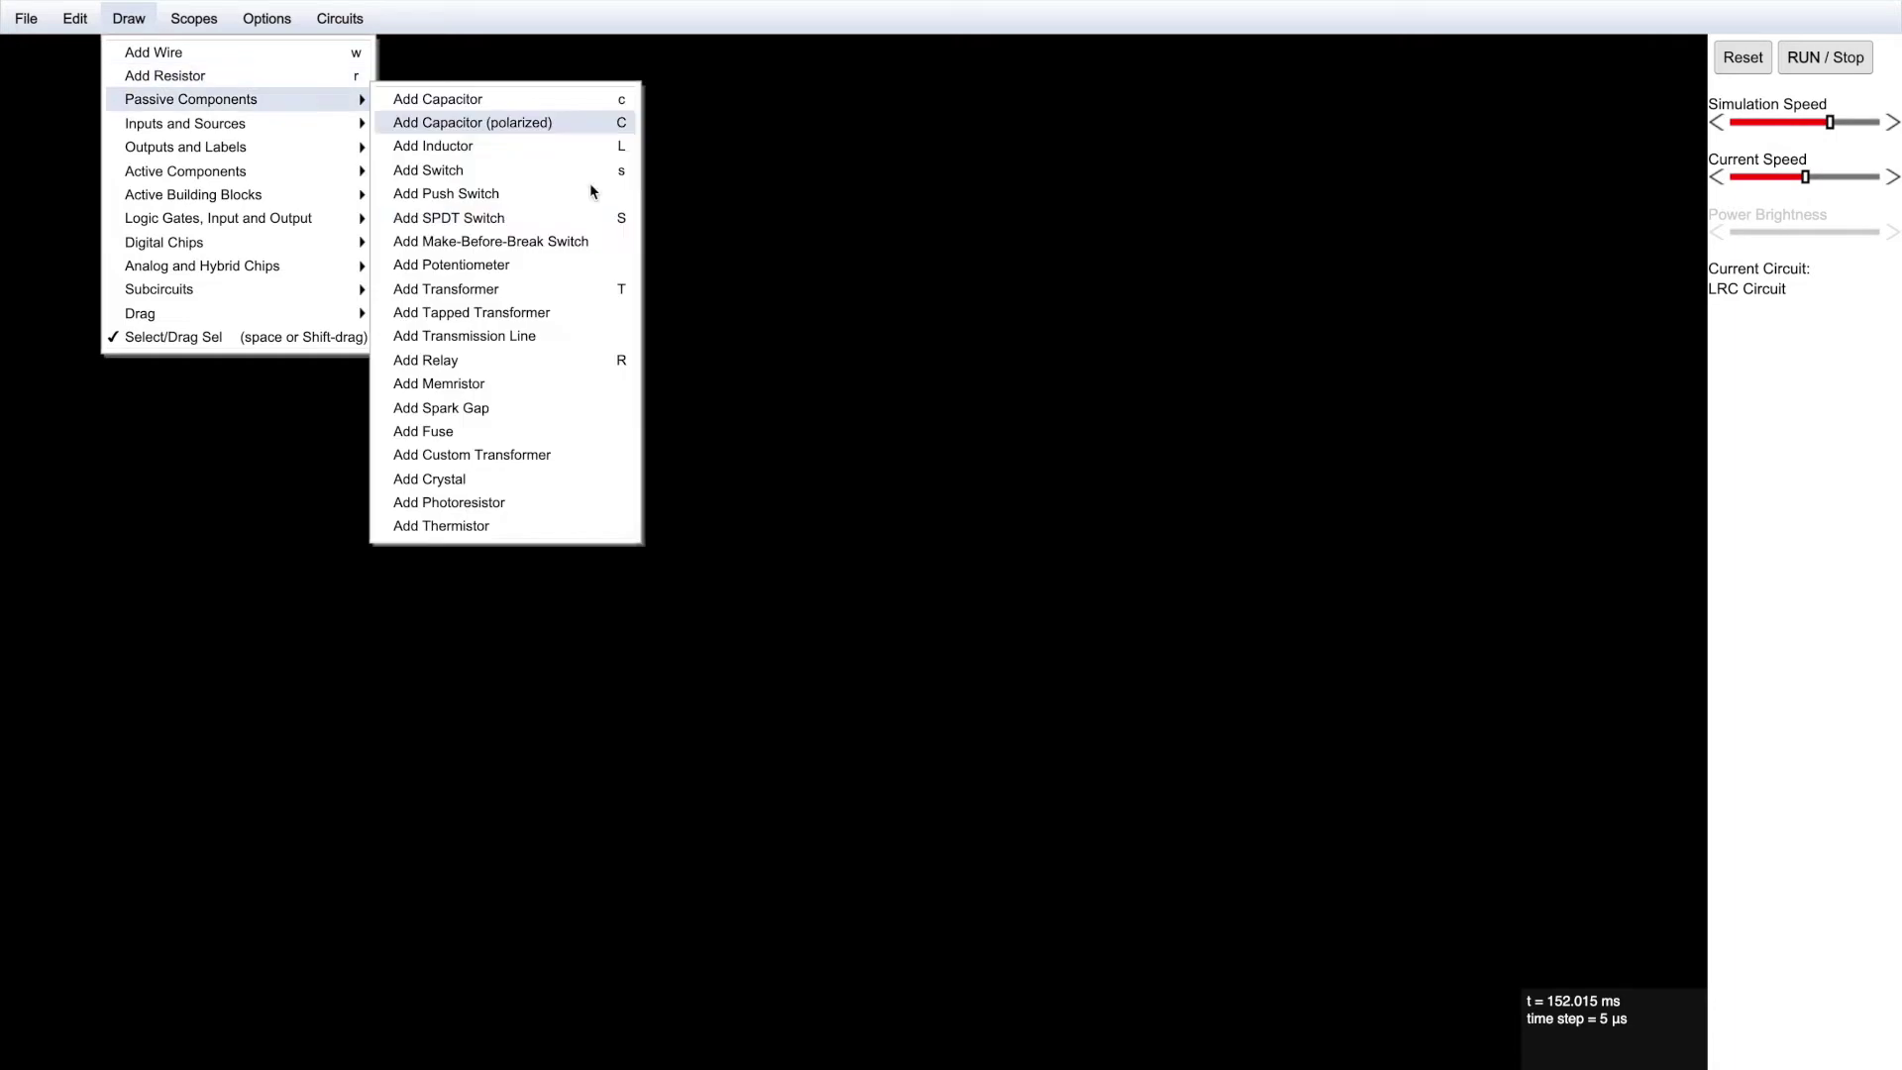
pyautogui.click(1040, 254)
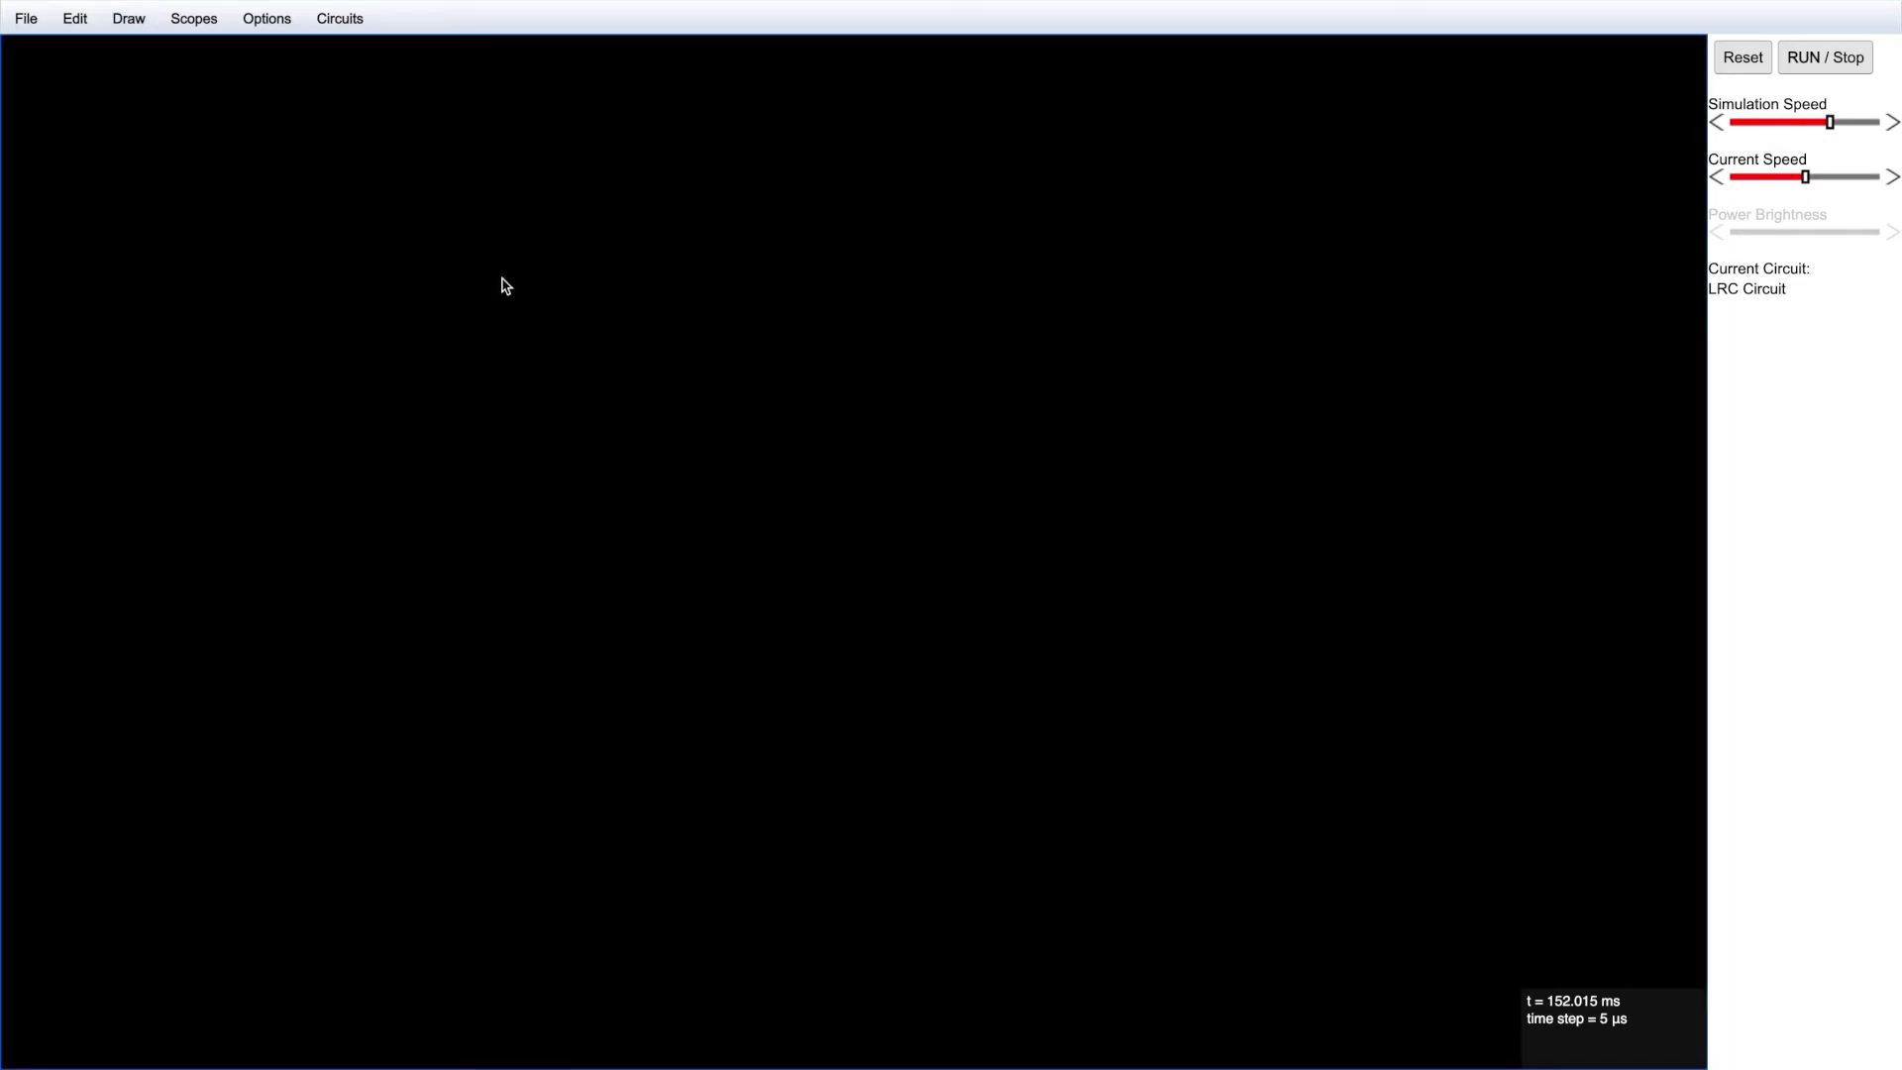
# Step: Add a horizontal 1k resistor in the upper drawing area and a vertical 1k resistor running down from its left end
pyautogui.click(127, 20)
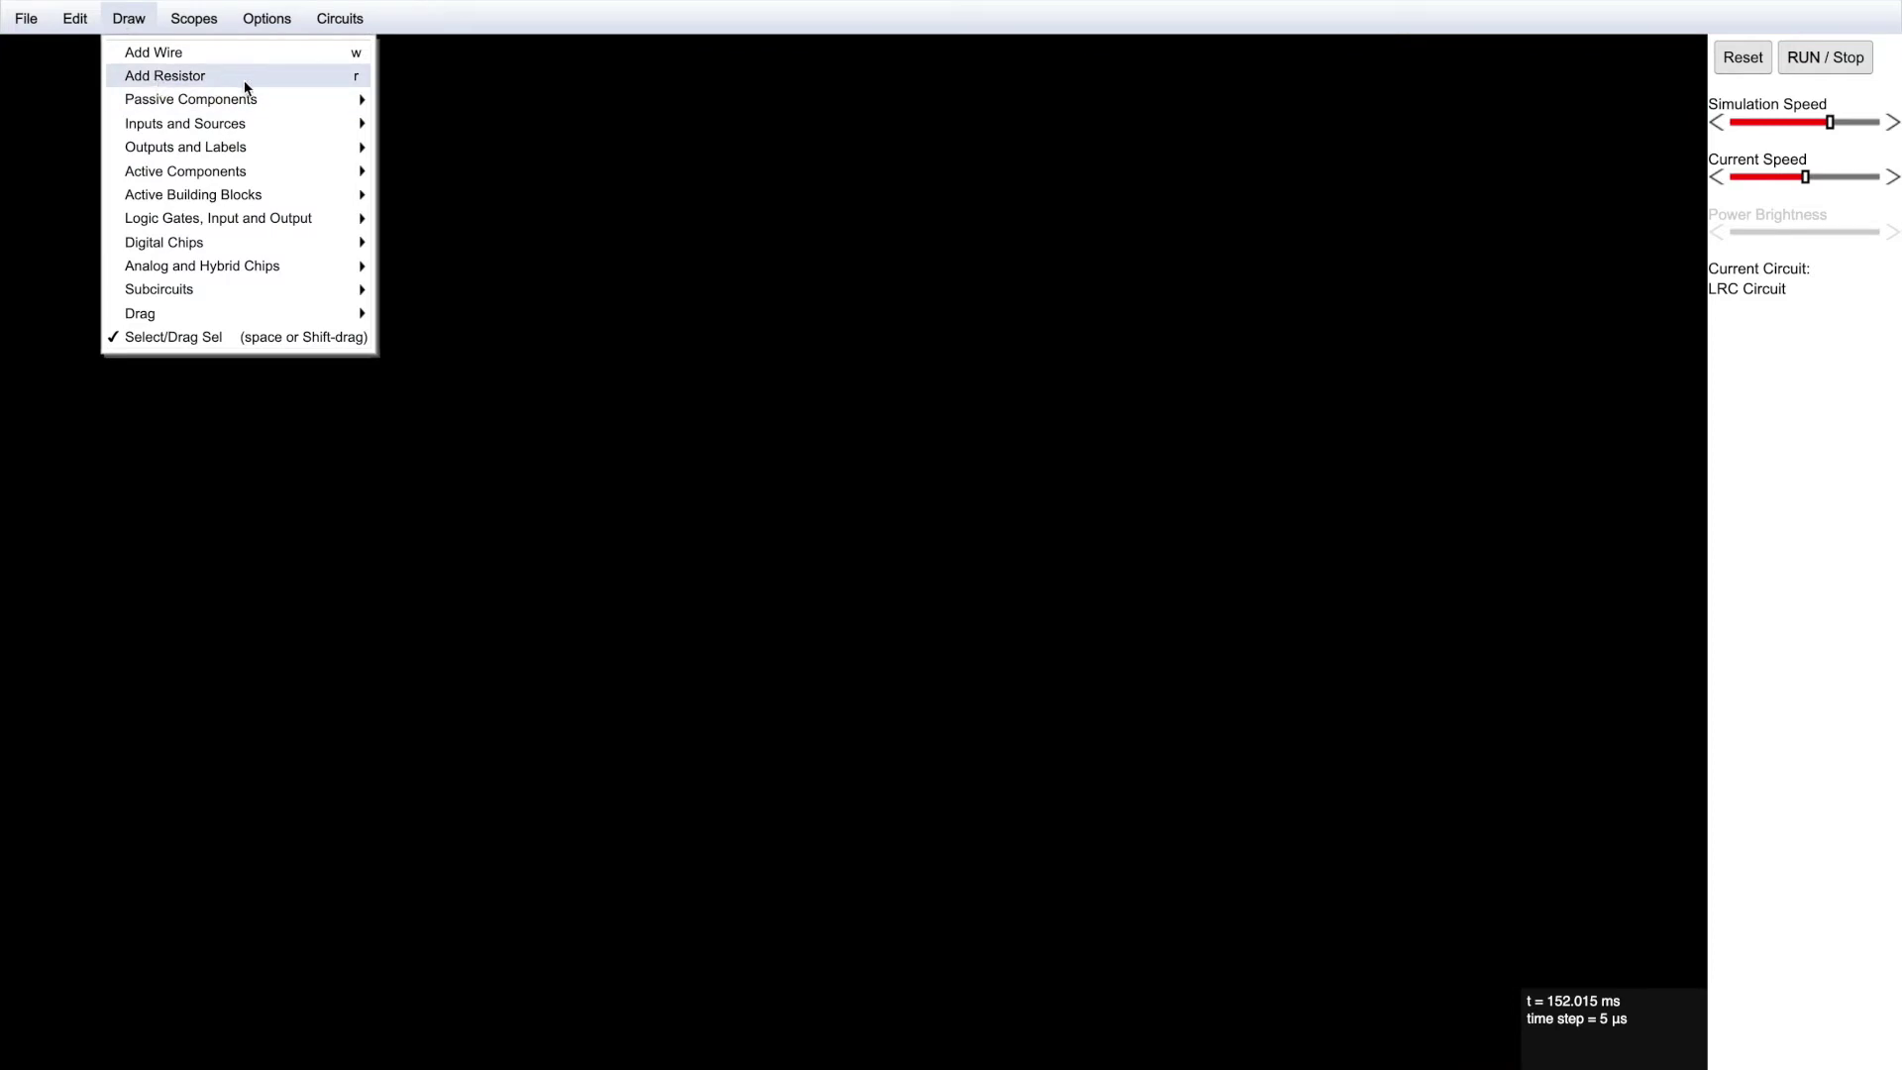
pyautogui.click(543, 226)
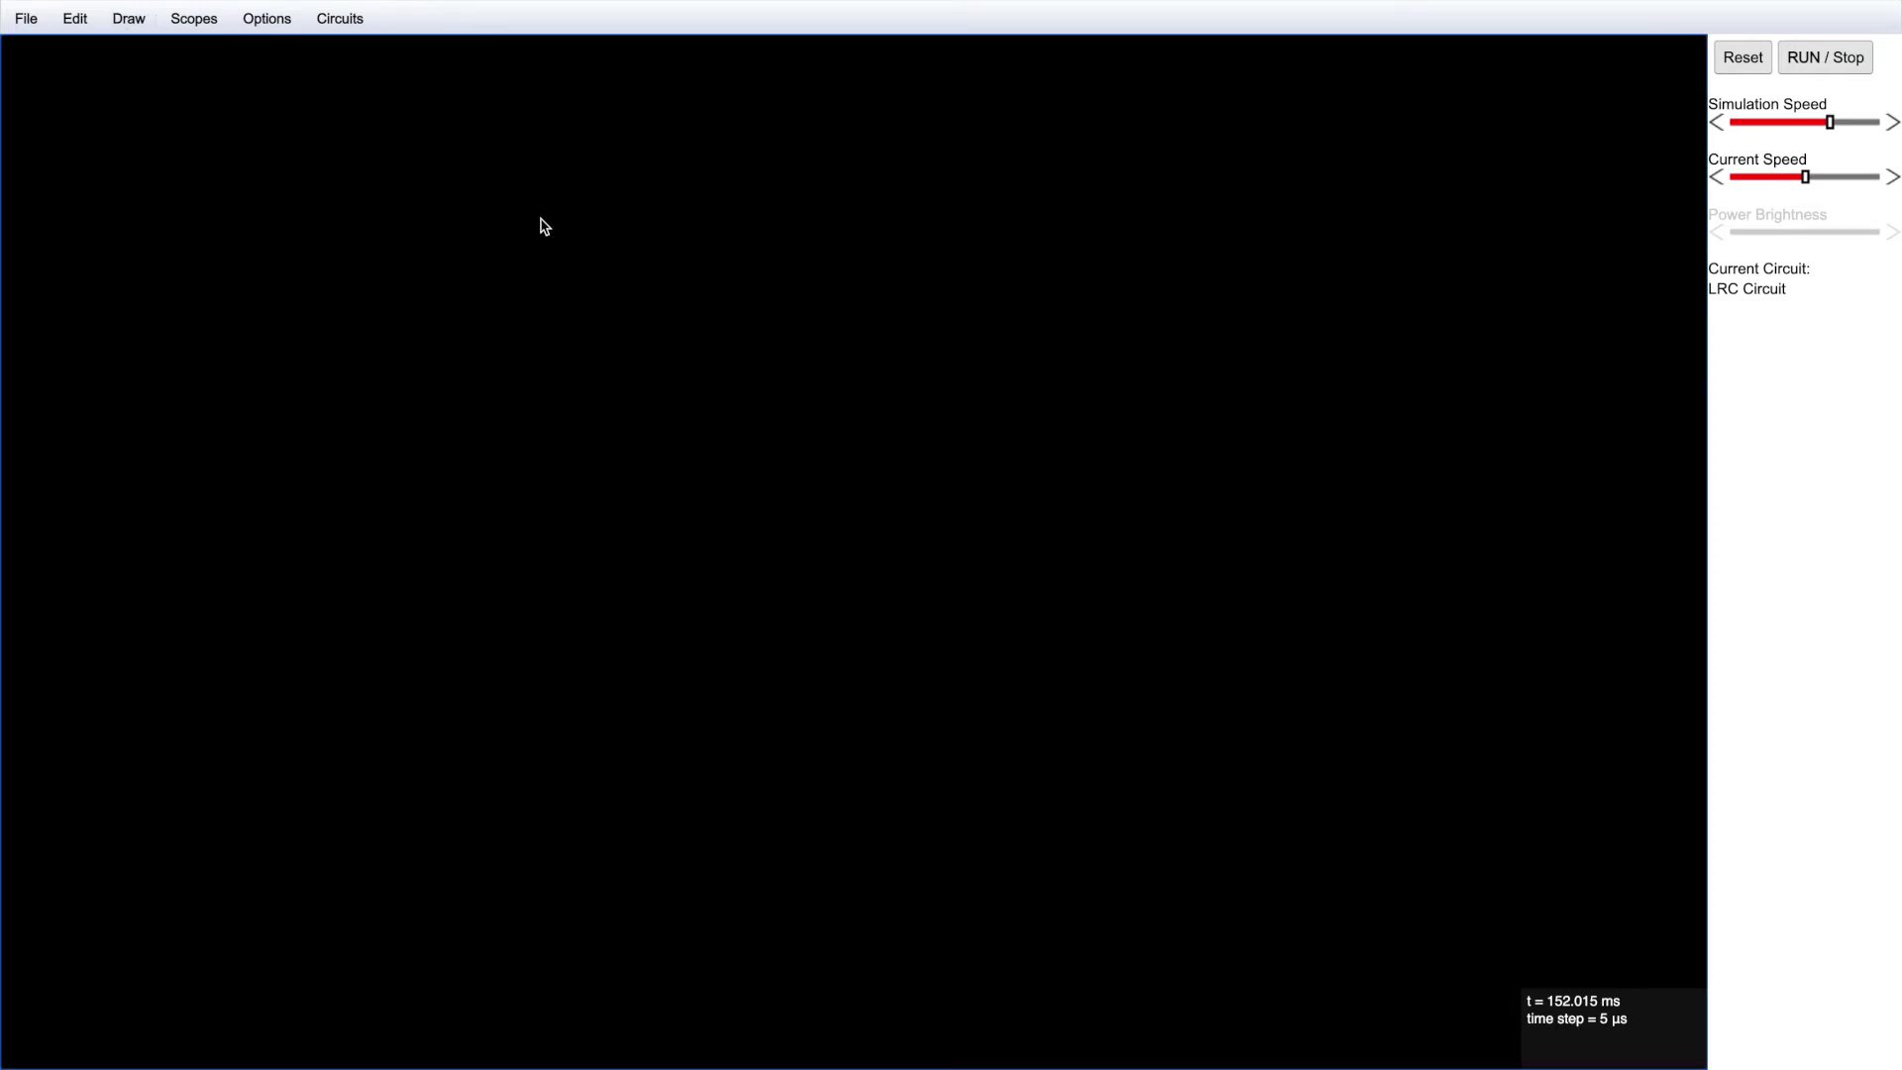
pyautogui.click(498, 239)
pyautogui.moveTo(499, 240); pyautogui.dragTo(869, 238)
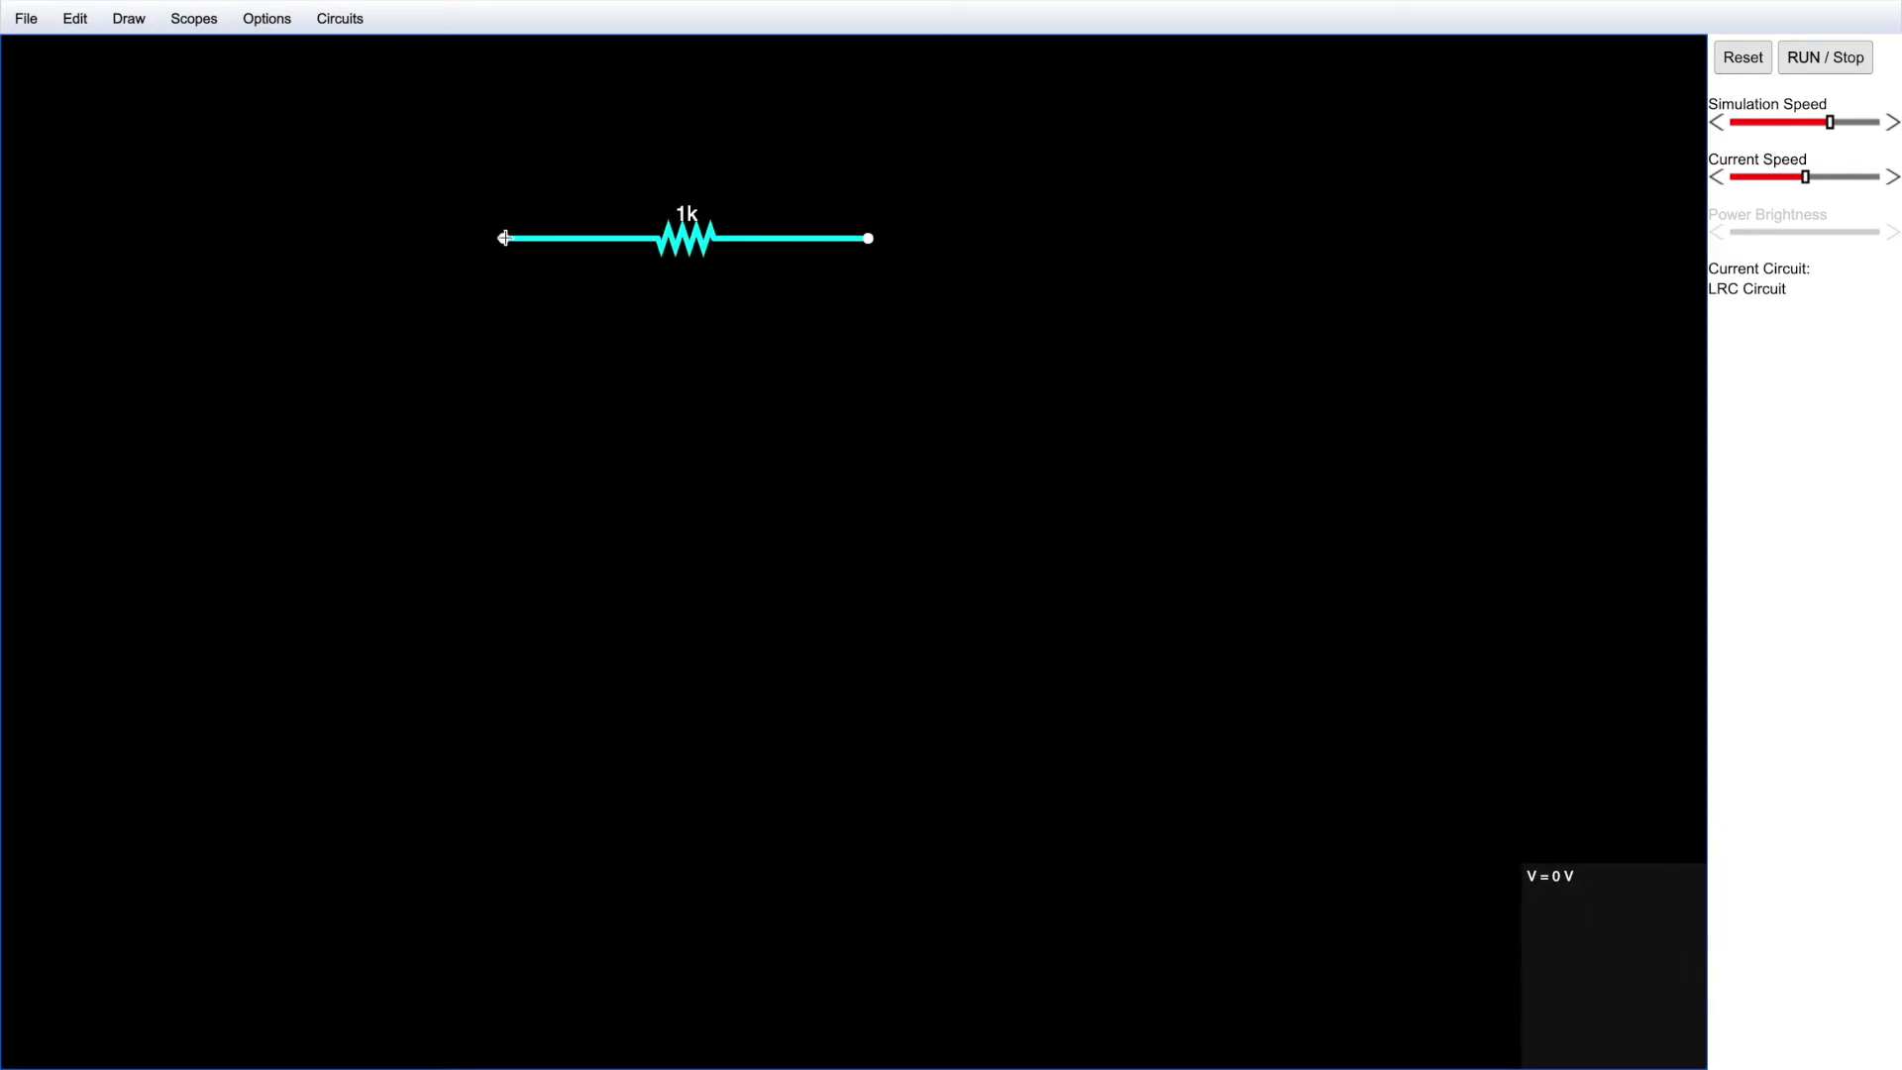
pyautogui.moveTo(504, 238); pyautogui.dragTo(505, 572)
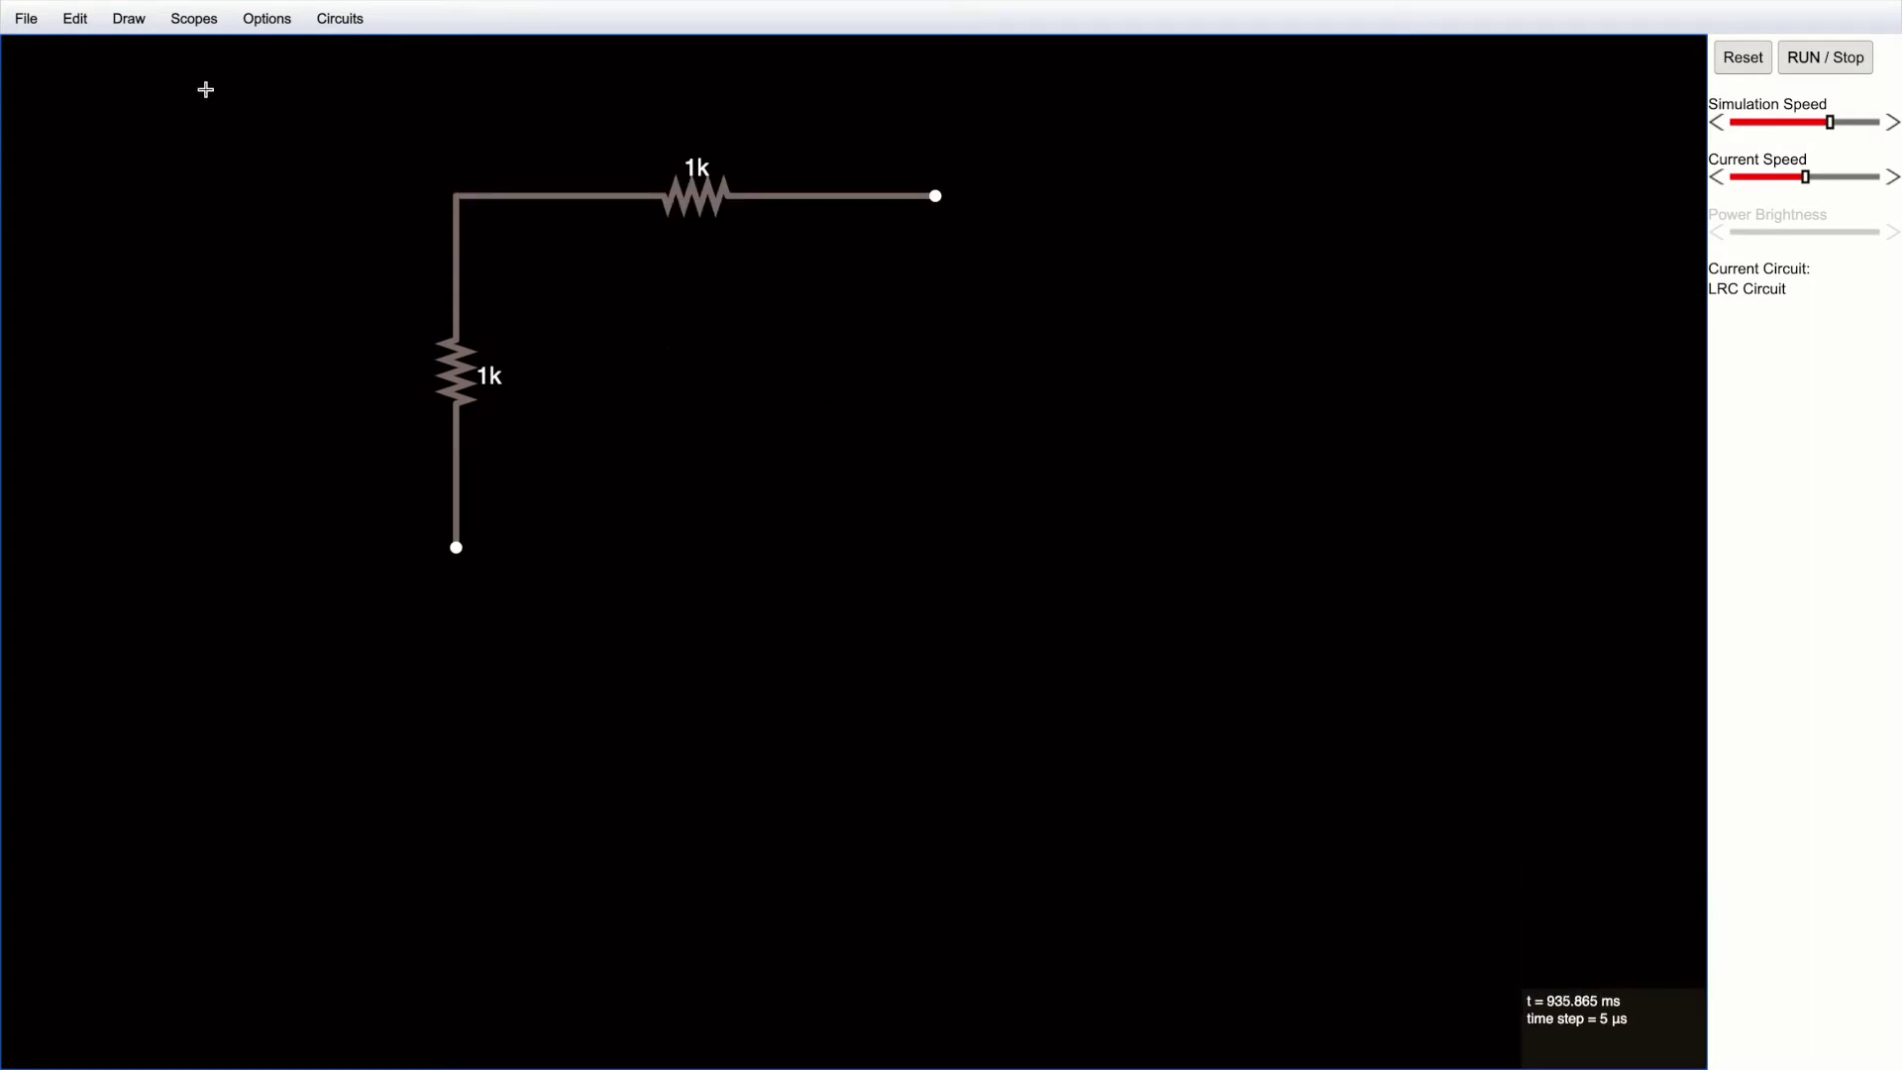
# Step: Add a 2-terminal voltage source running down from the horizontal resistor's right end, level with the vertical resistor's lower end
pyautogui.click(131, 20)
pyautogui.moveTo(289, 119)
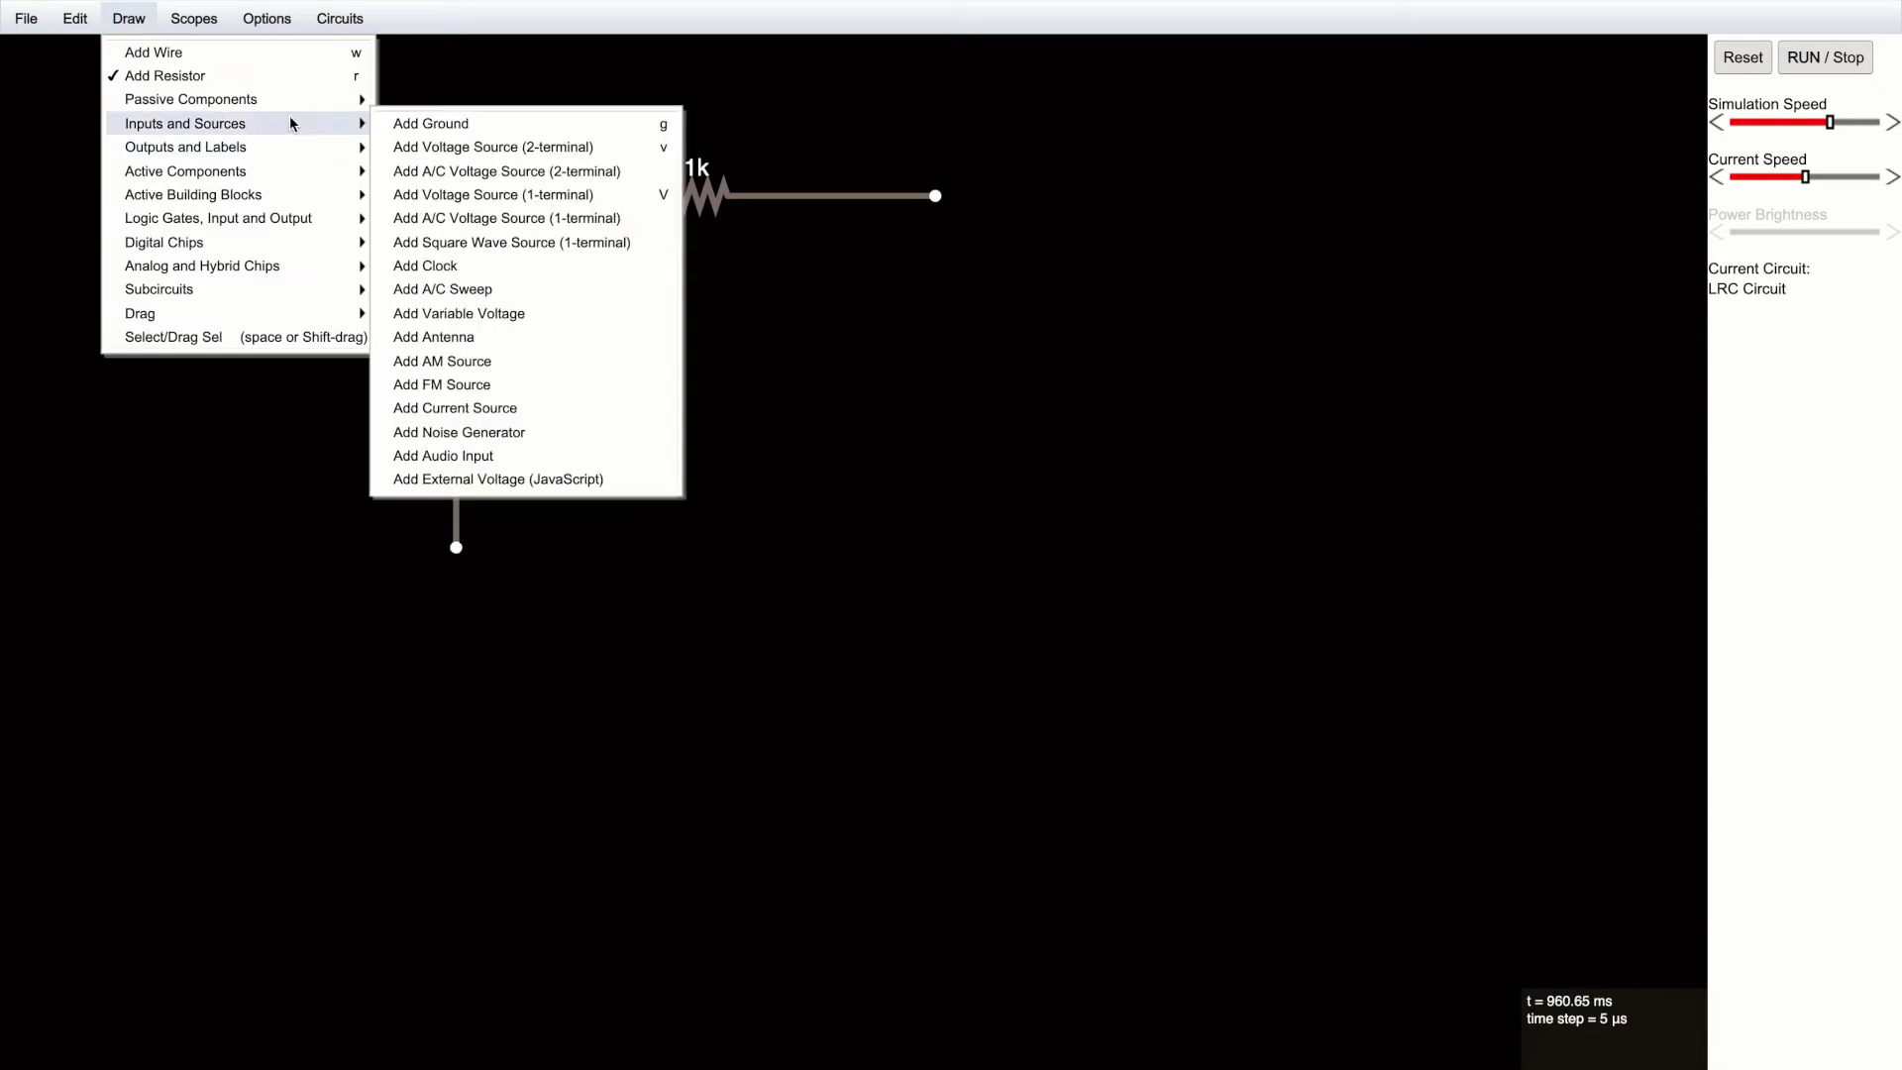
pyautogui.click(468, 147)
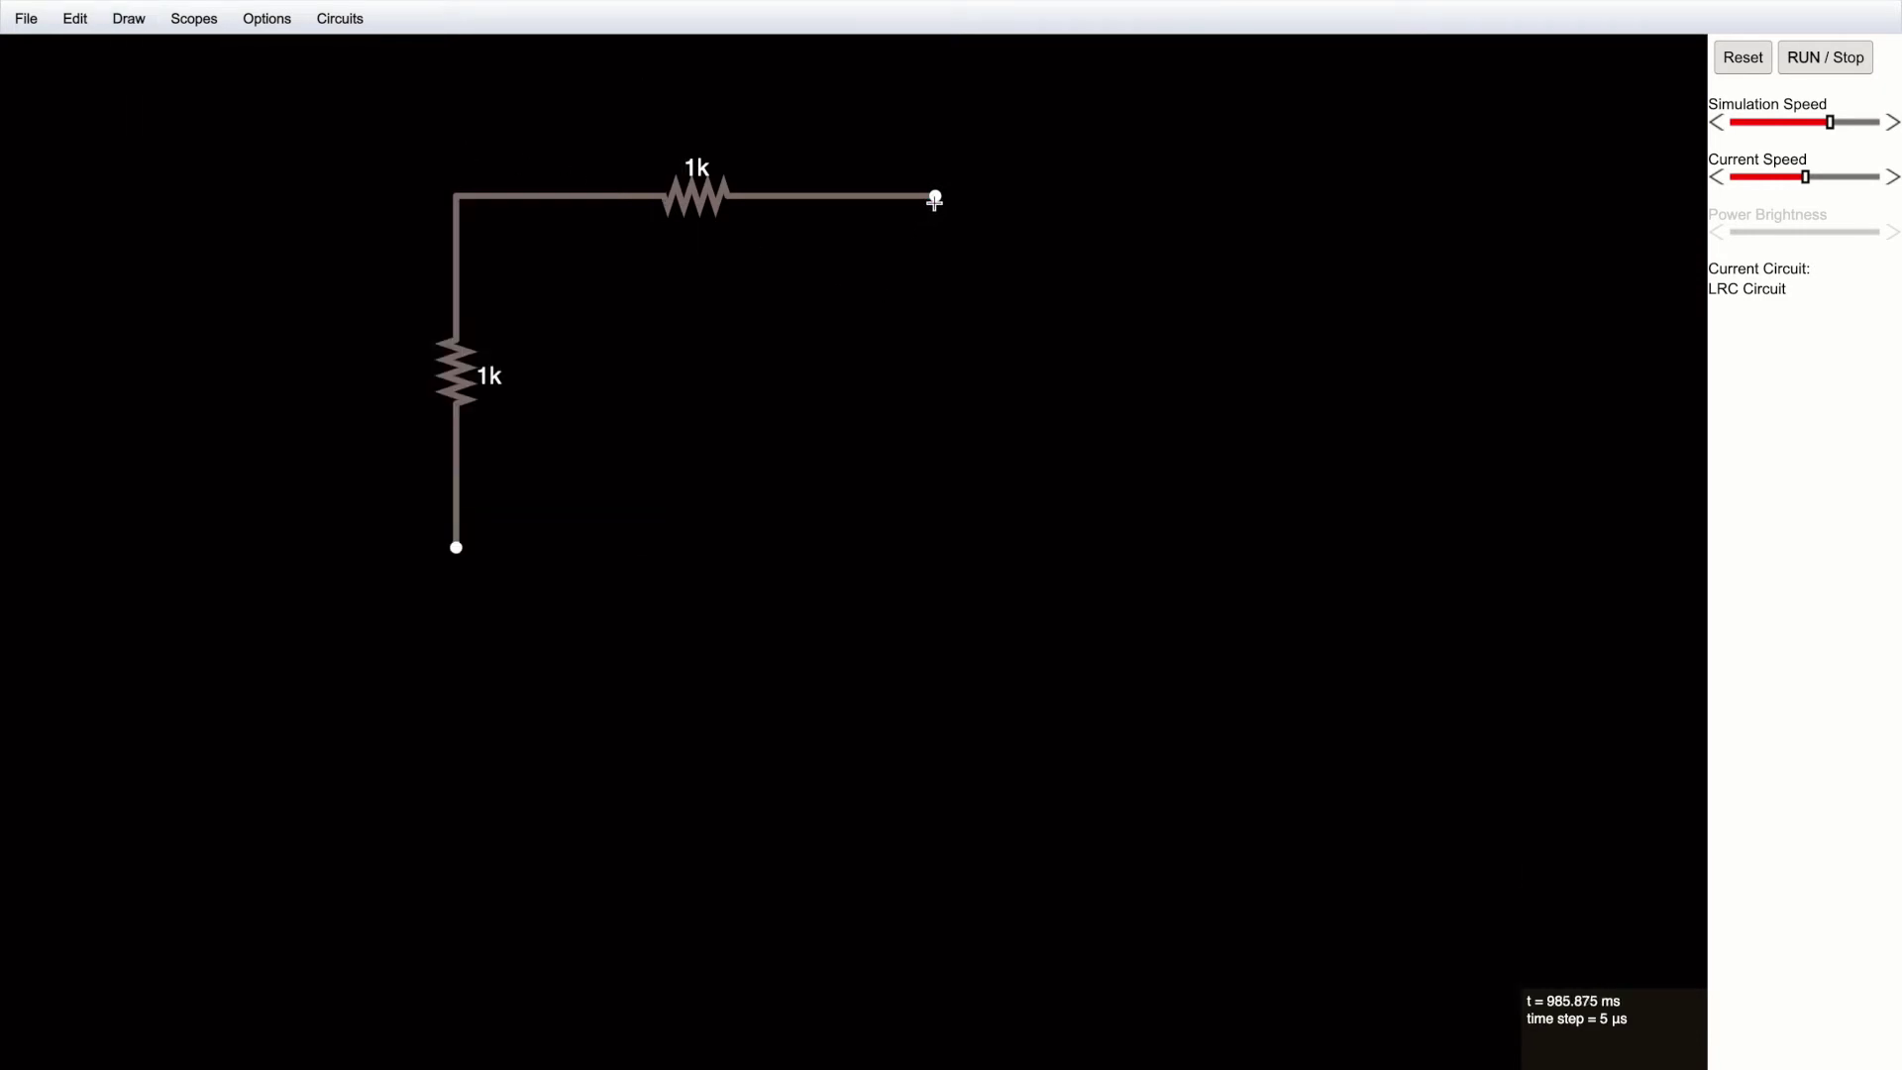
pyautogui.moveTo(936, 199); pyautogui.dragTo(935, 546)
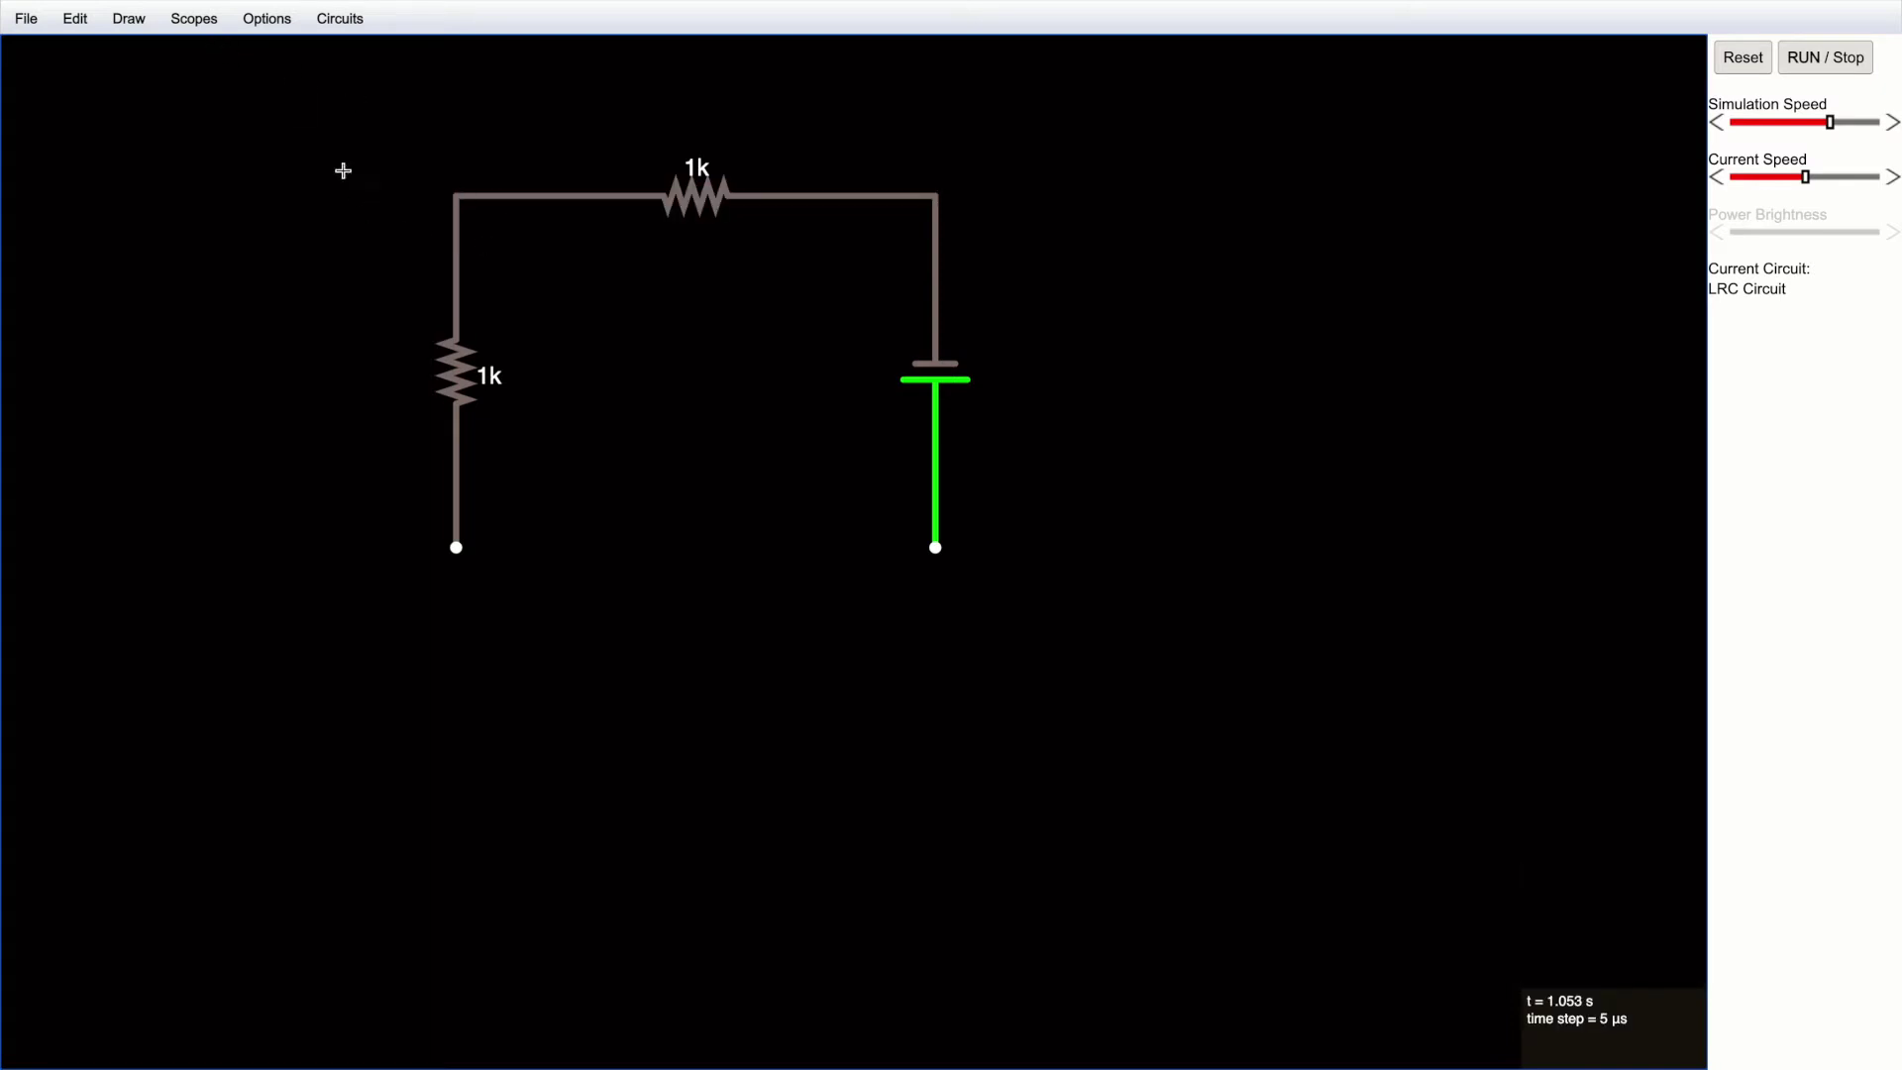
# Step: Close the loop with a wire between the lower ends of the vertical resistor and the voltage source
pyautogui.click(127, 22)
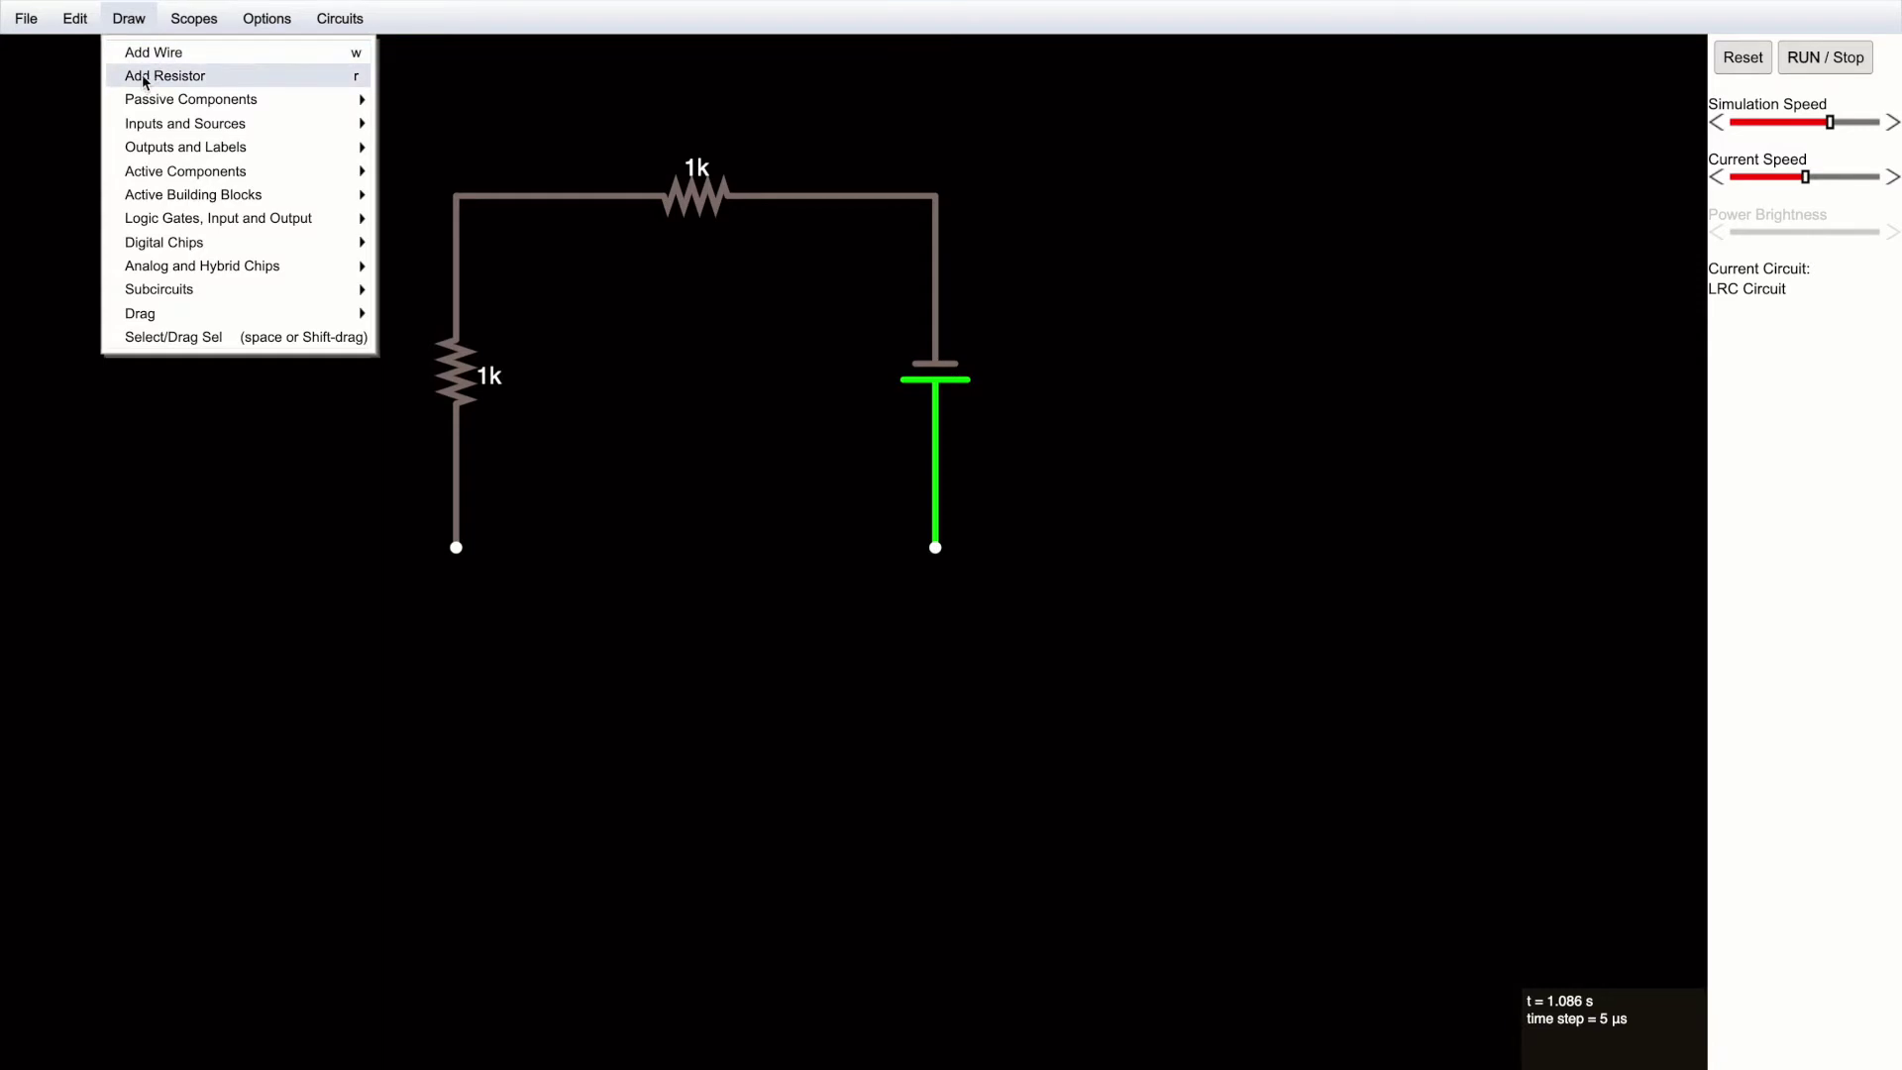
pyautogui.click(578, 89)
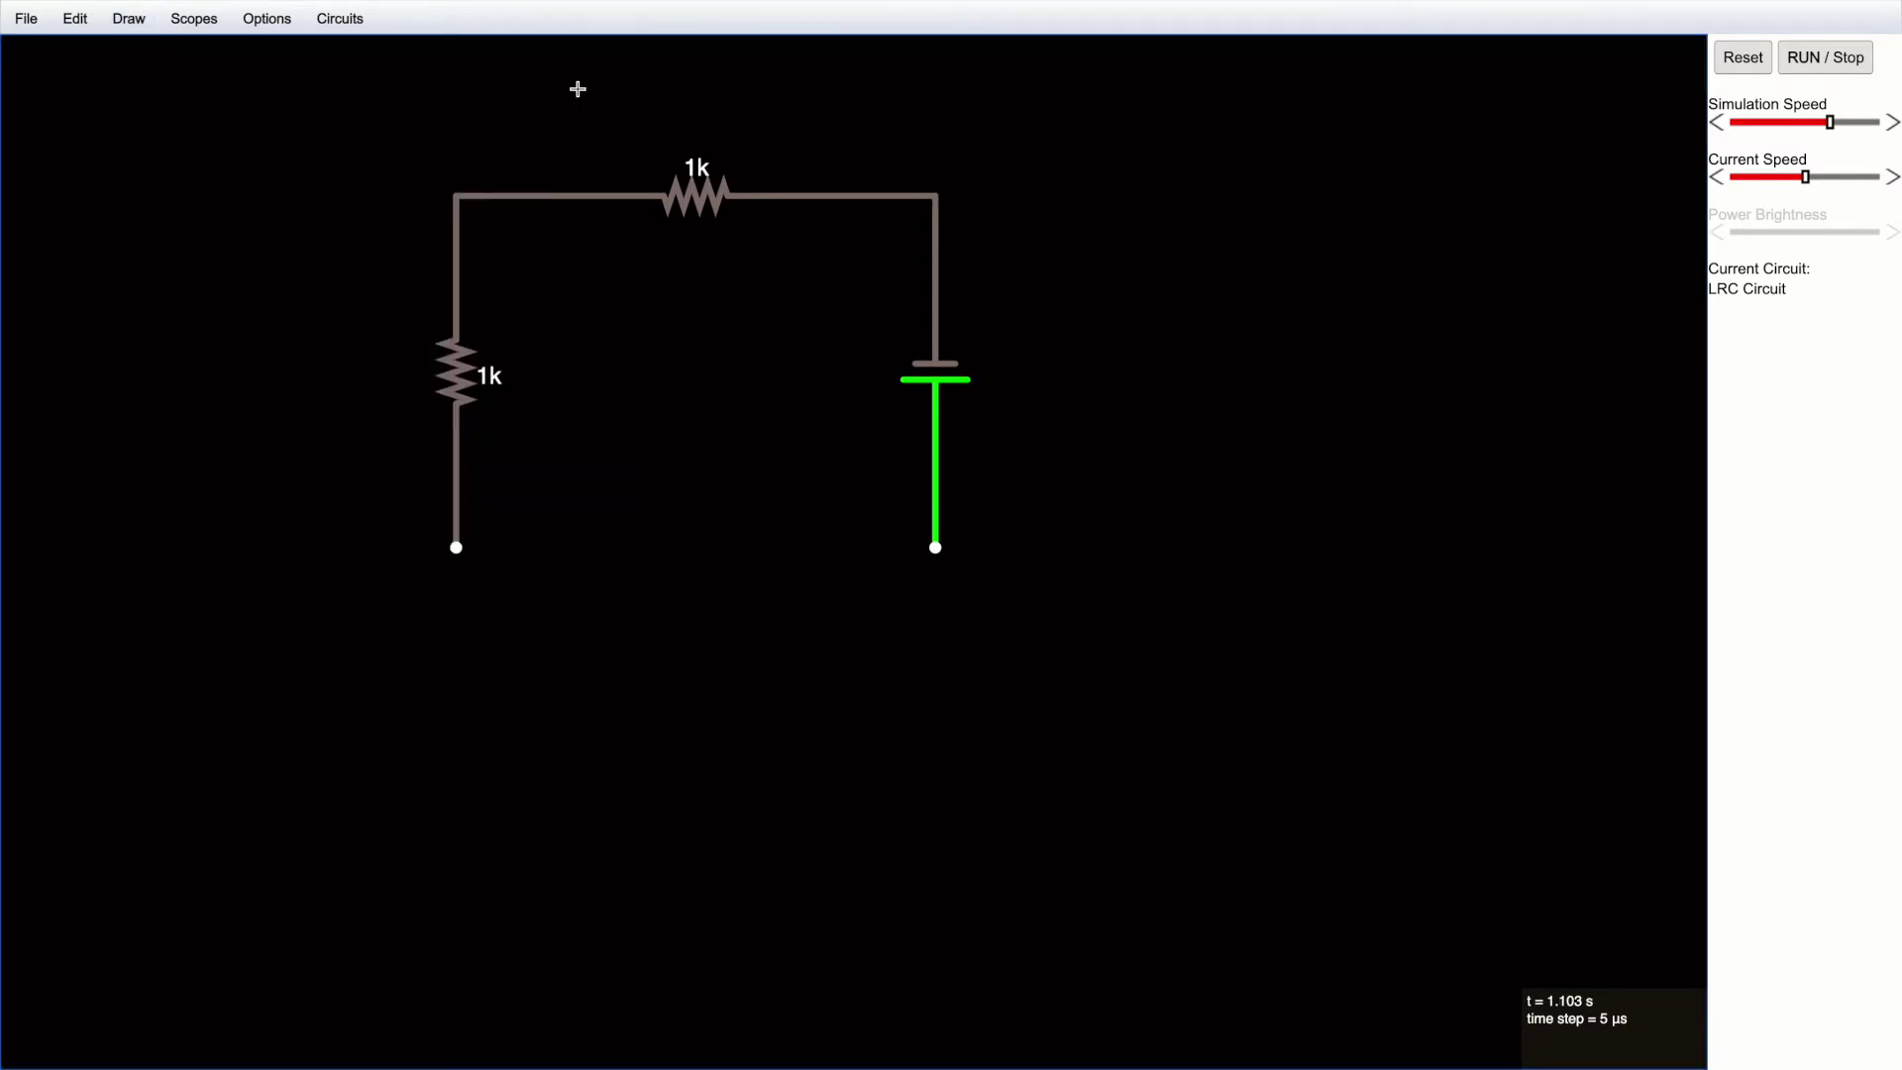
pyautogui.moveTo(585, 554); pyautogui.dragTo(932, 556)
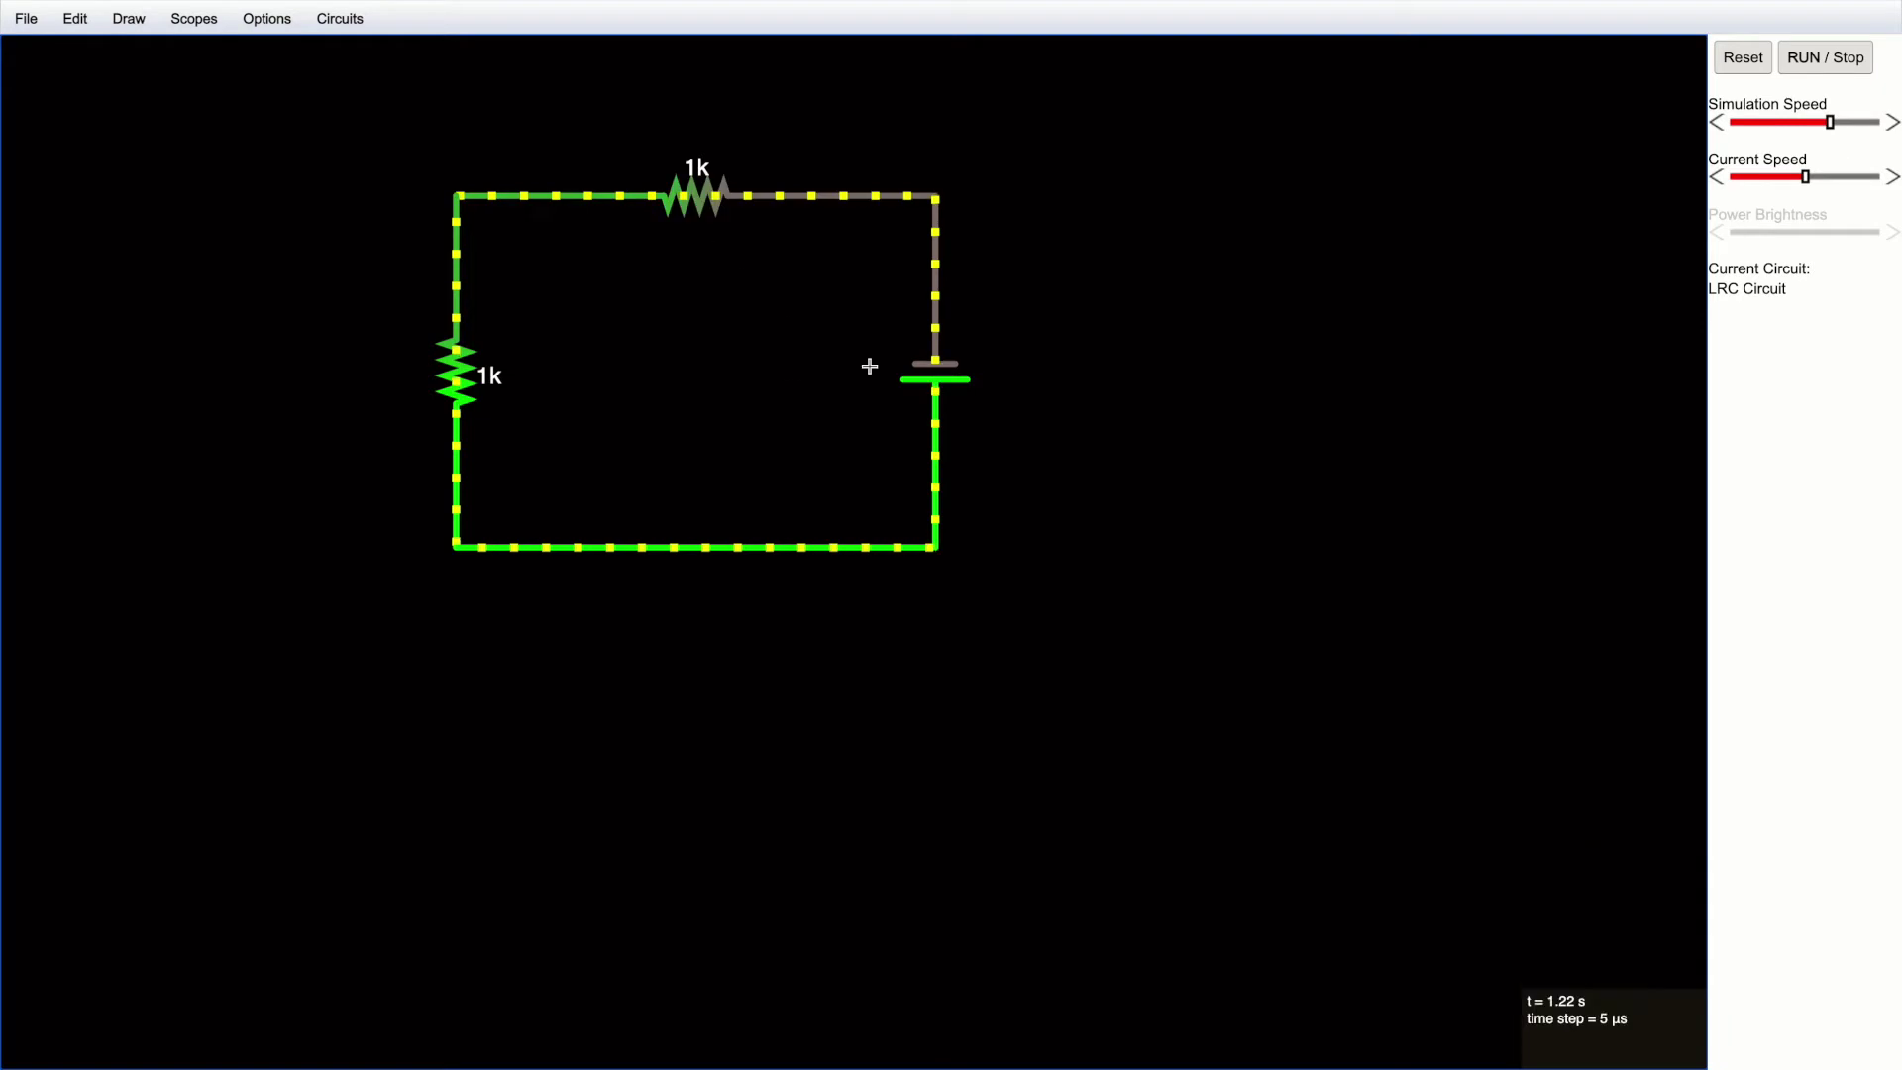
# Step: Set the voltage source's voltage to 100 V, keeping the D/C waveform
pyautogui.rightClick(936, 376)
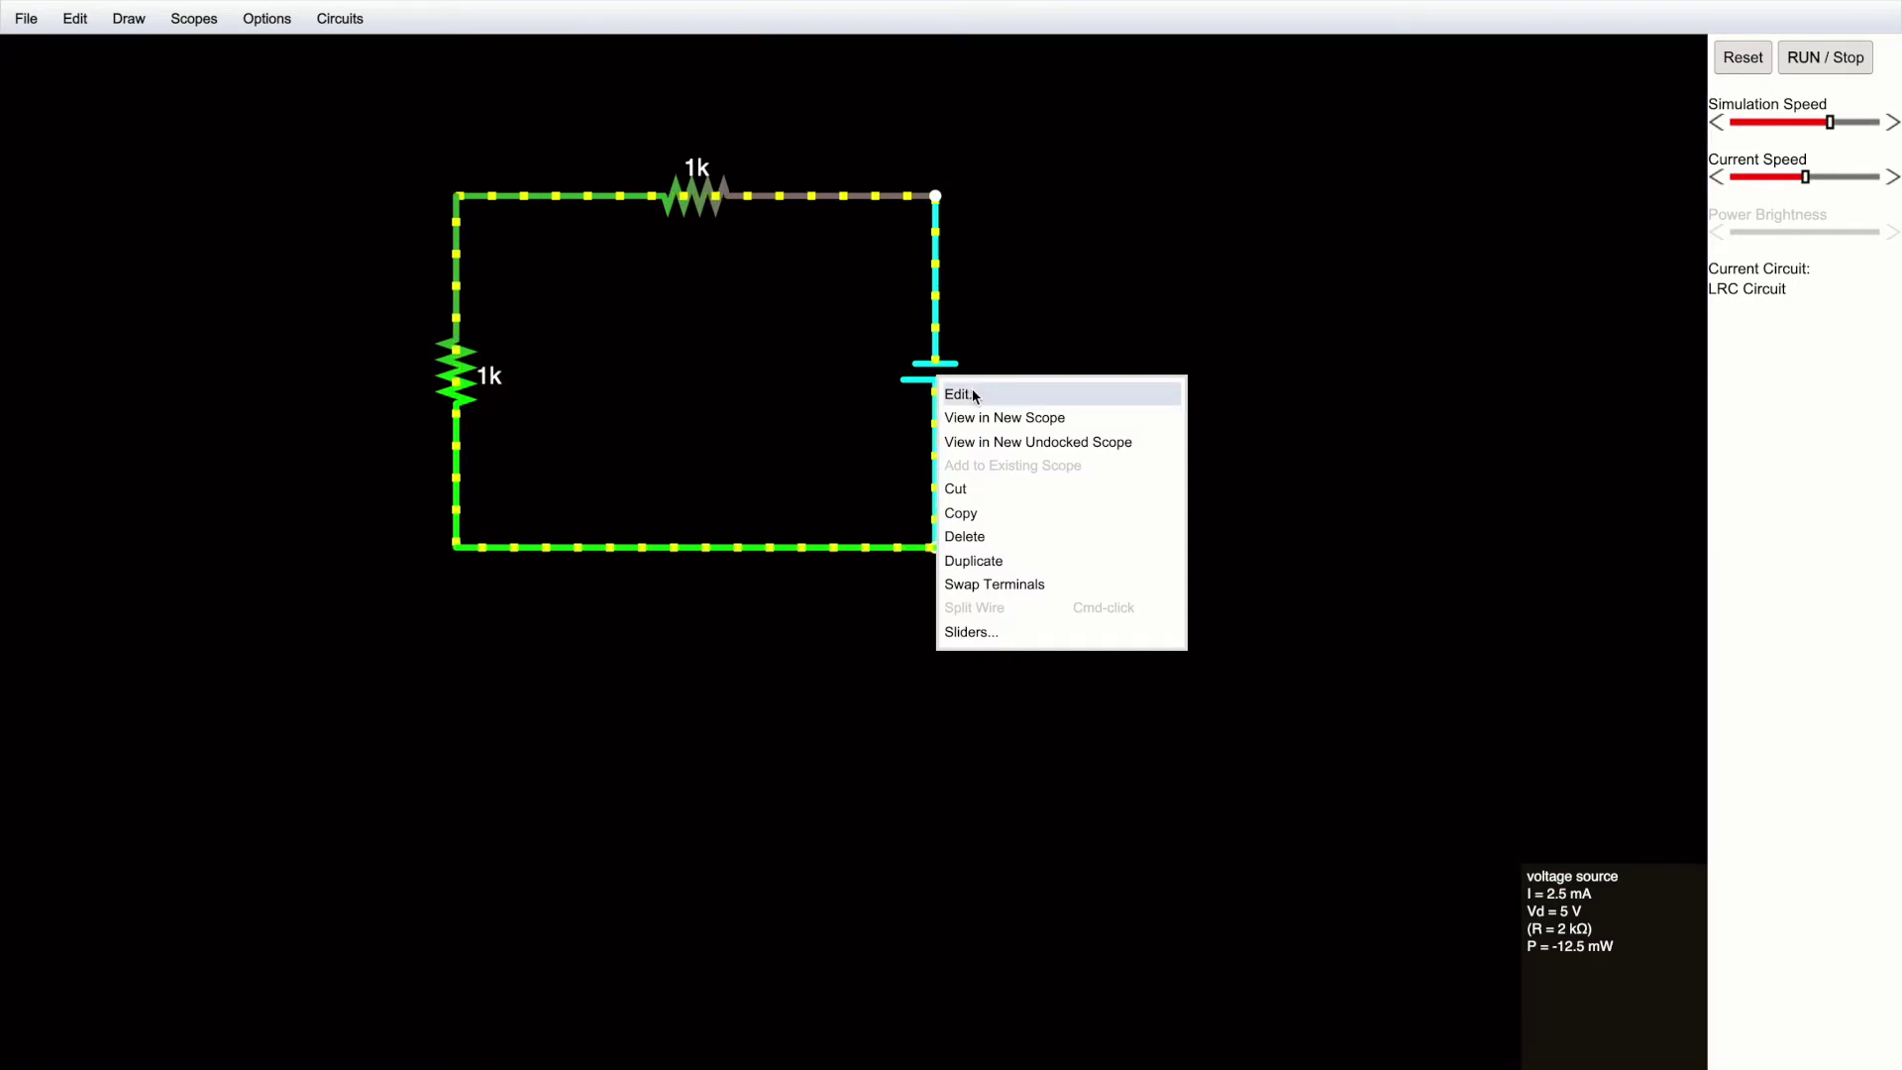
pyautogui.click(975, 395)
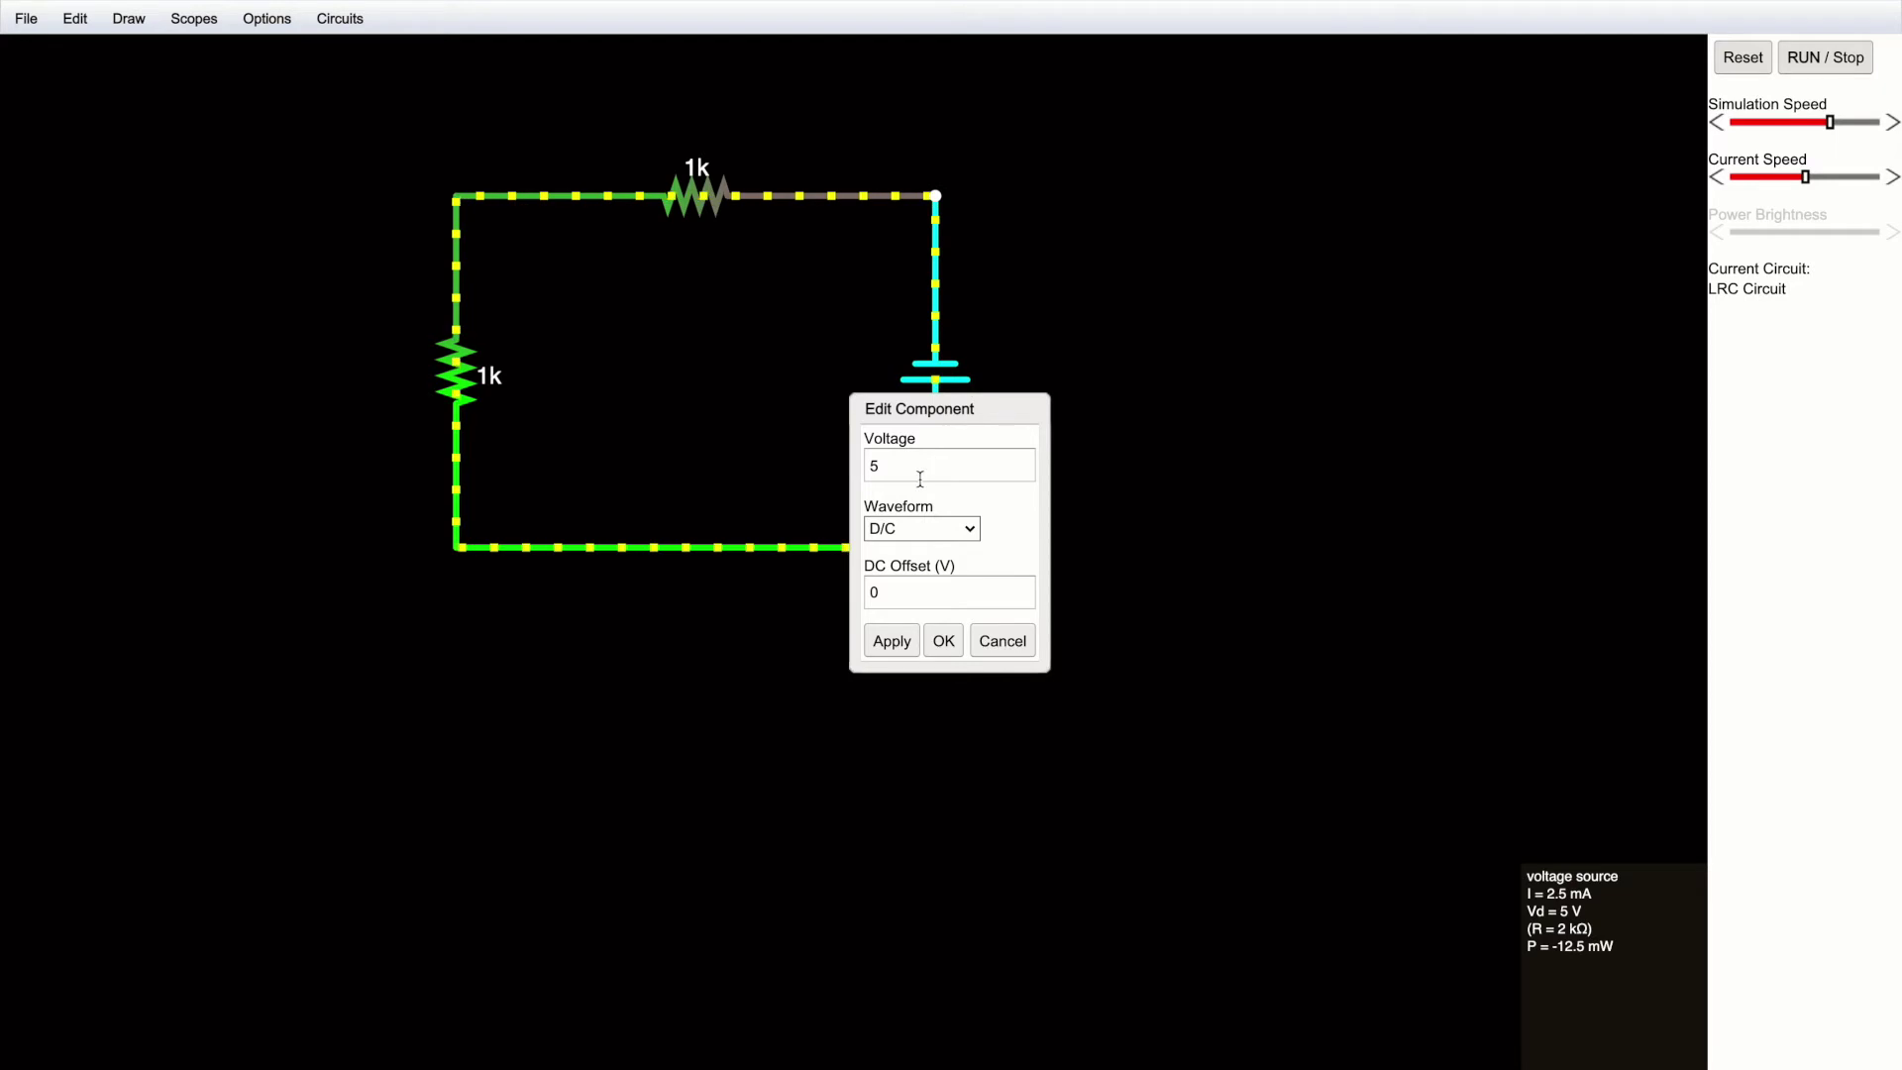
pyautogui.moveTo(888, 469); pyautogui.dragTo(850, 471)
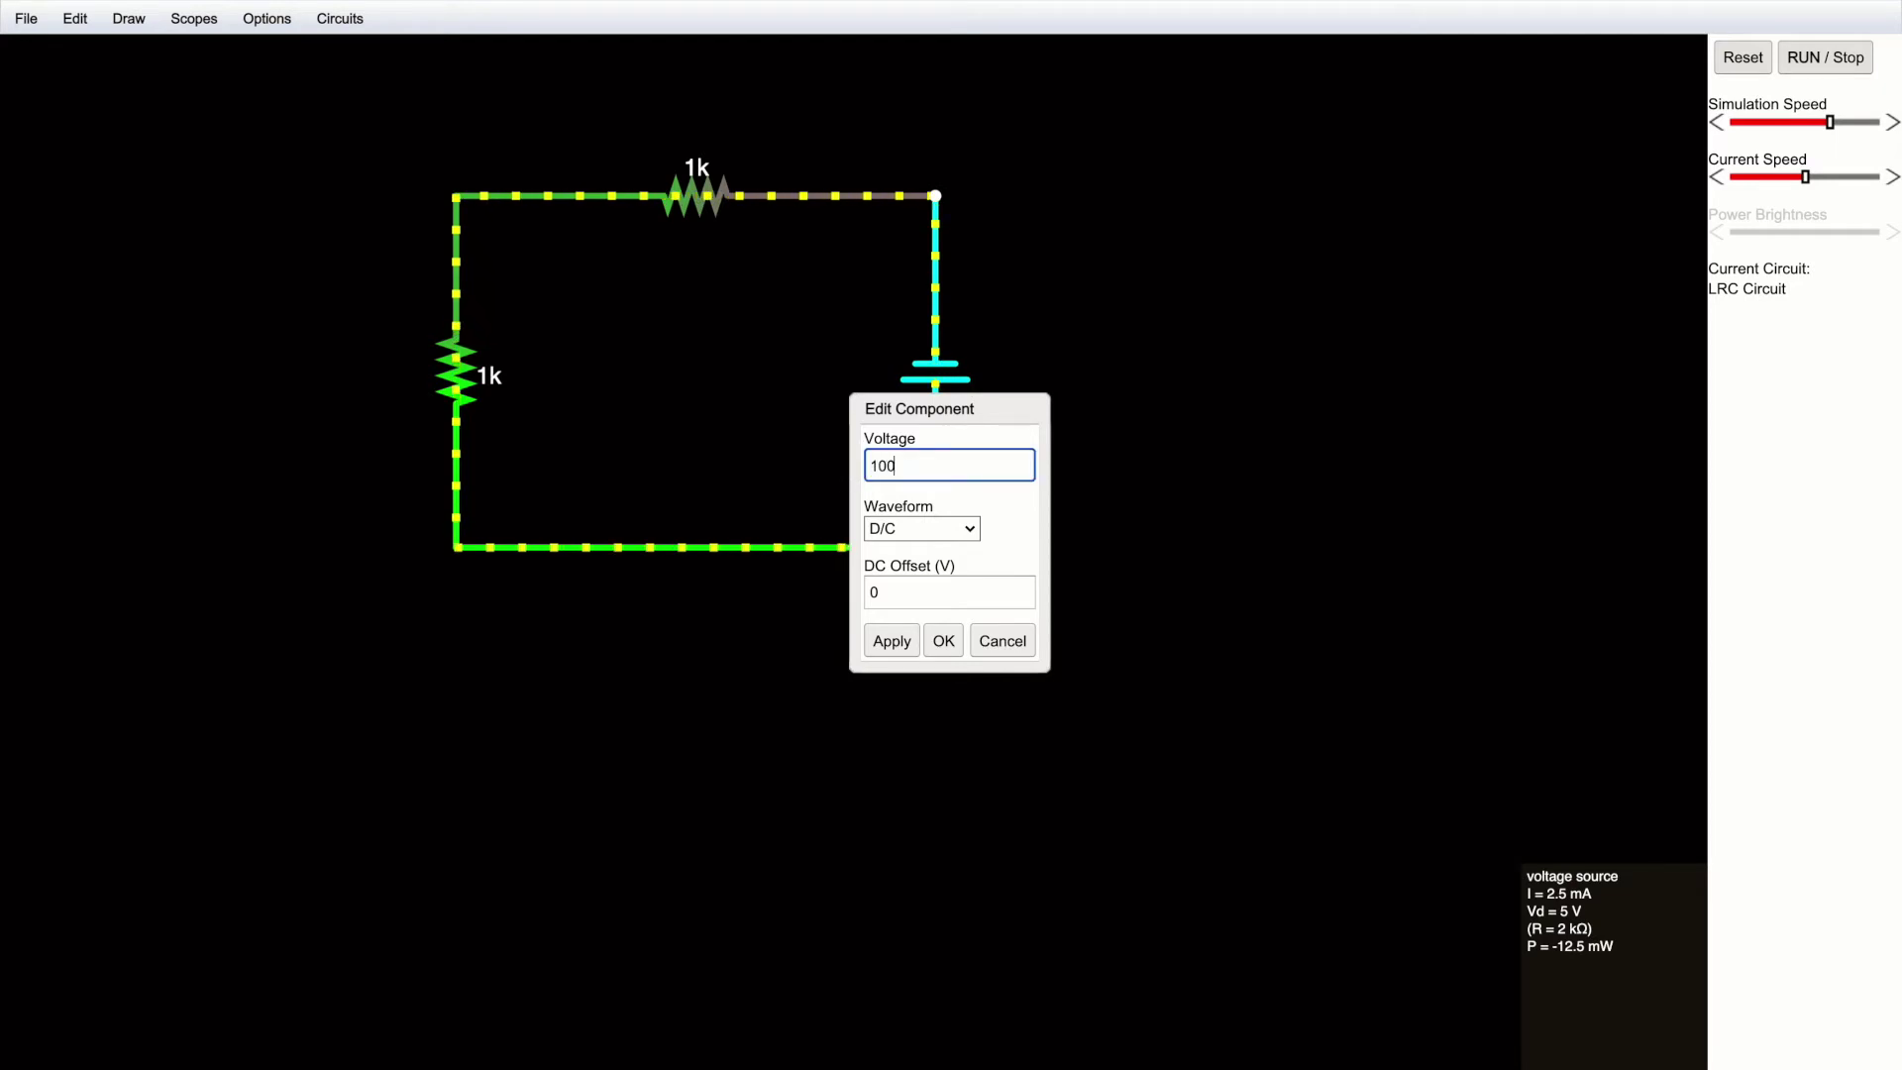
pyautogui.click(886, 642)
pyautogui.click(936, 641)
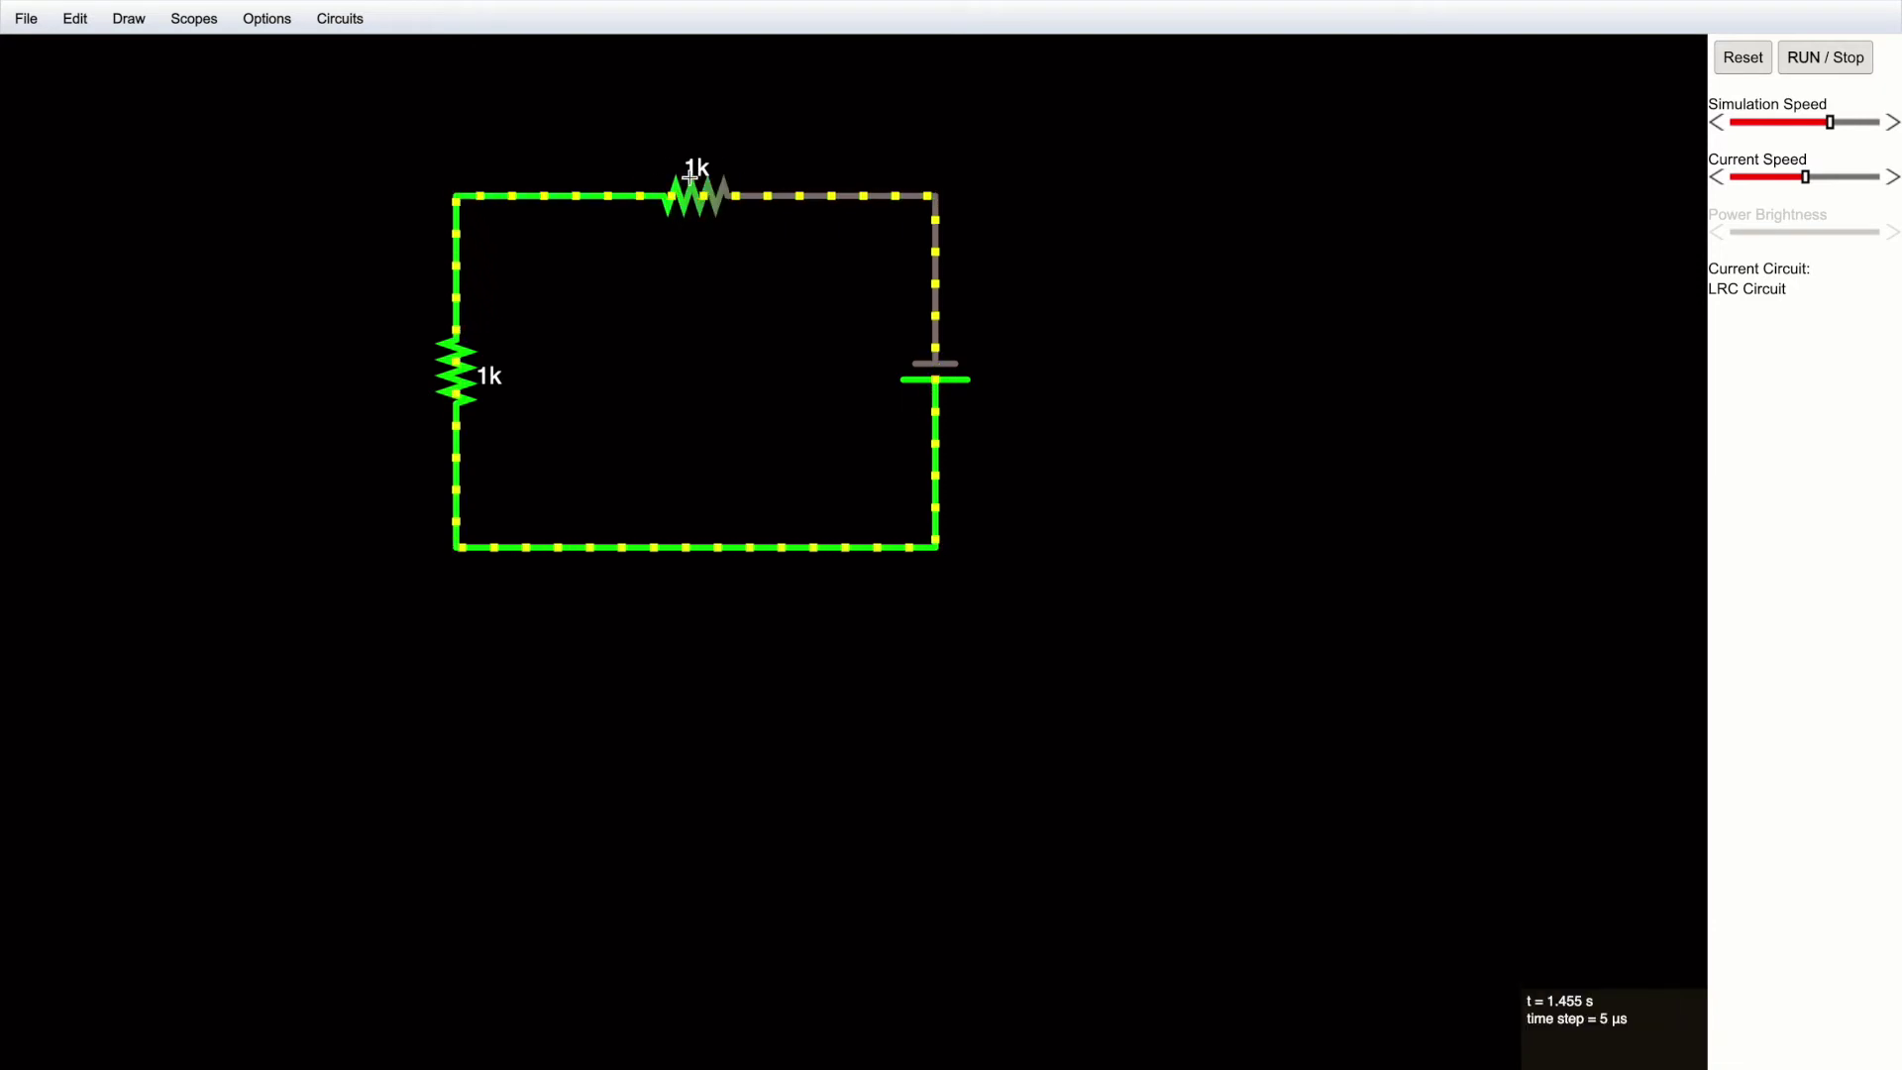
# Step: Set the horizontal resistor's resistance to 10k ohms
pyautogui.moveTo(697, 186)
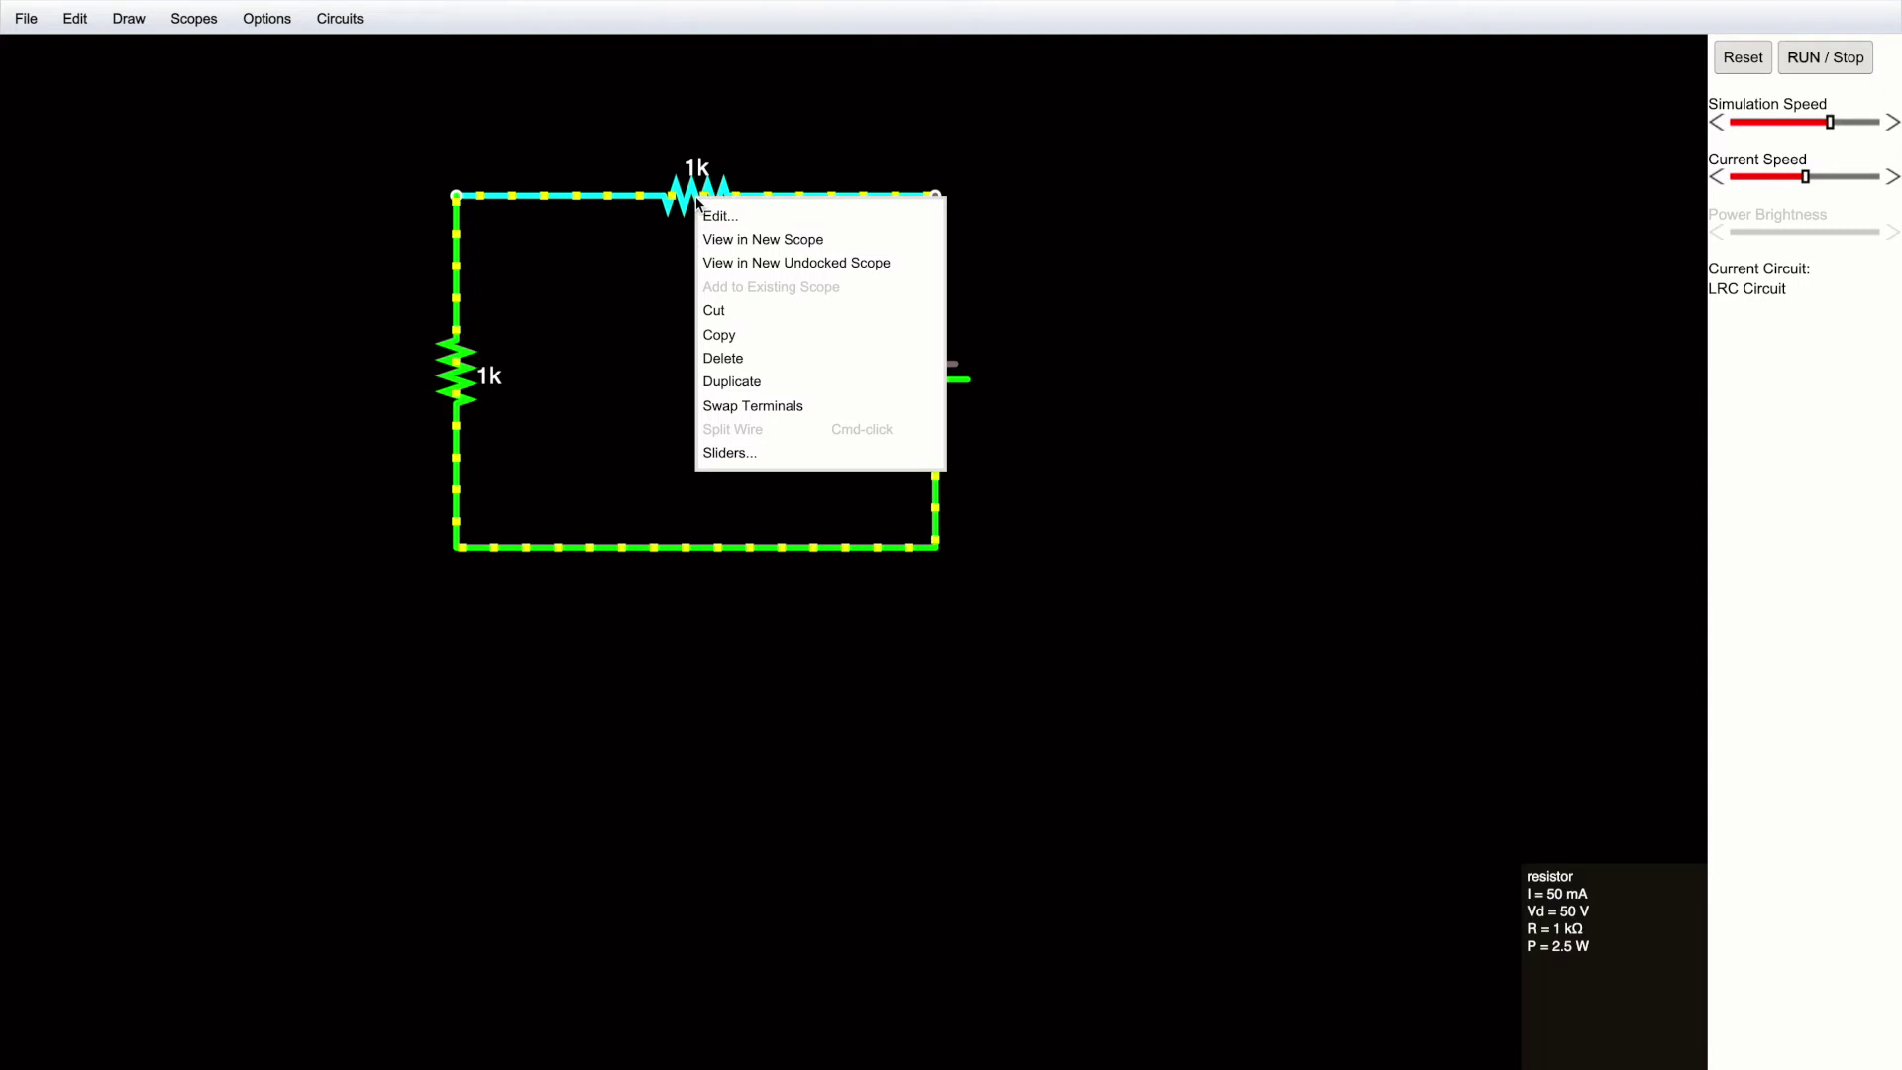
pyautogui.click(716, 215)
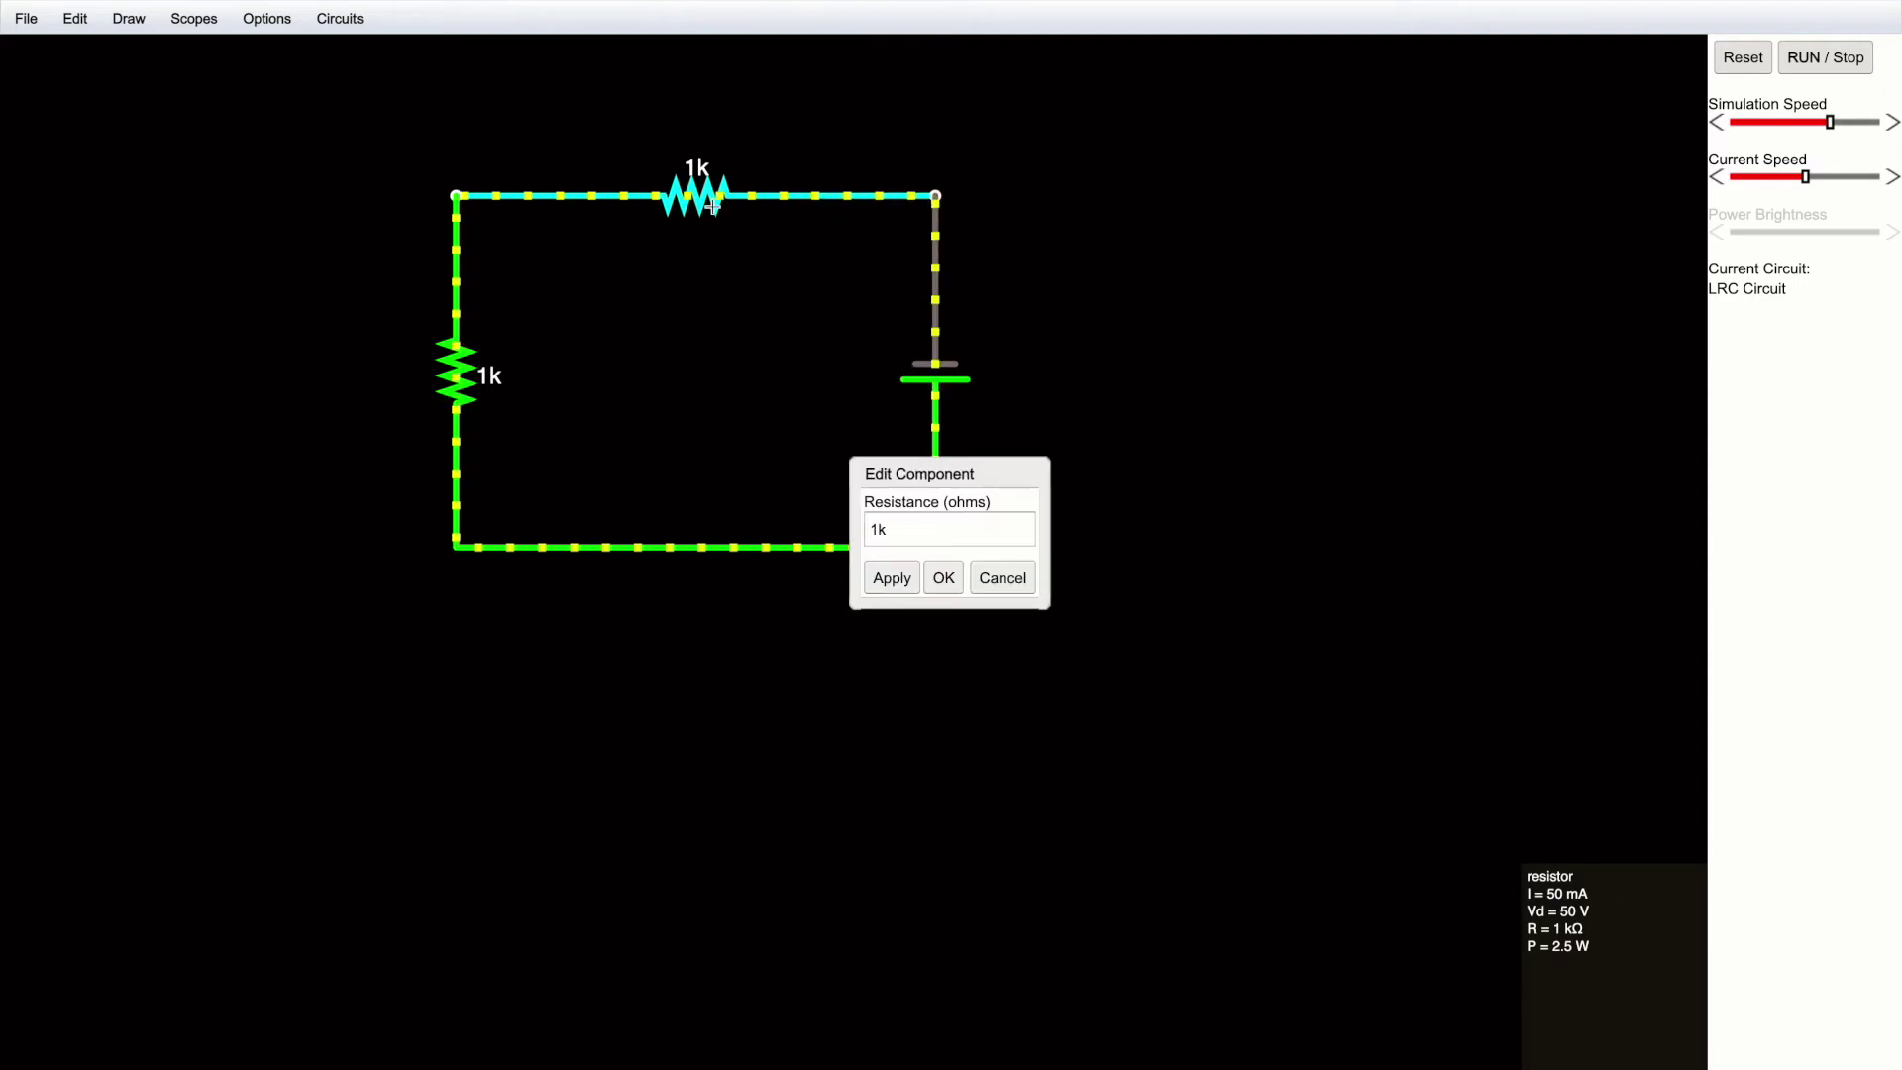
pyautogui.click(876, 531)
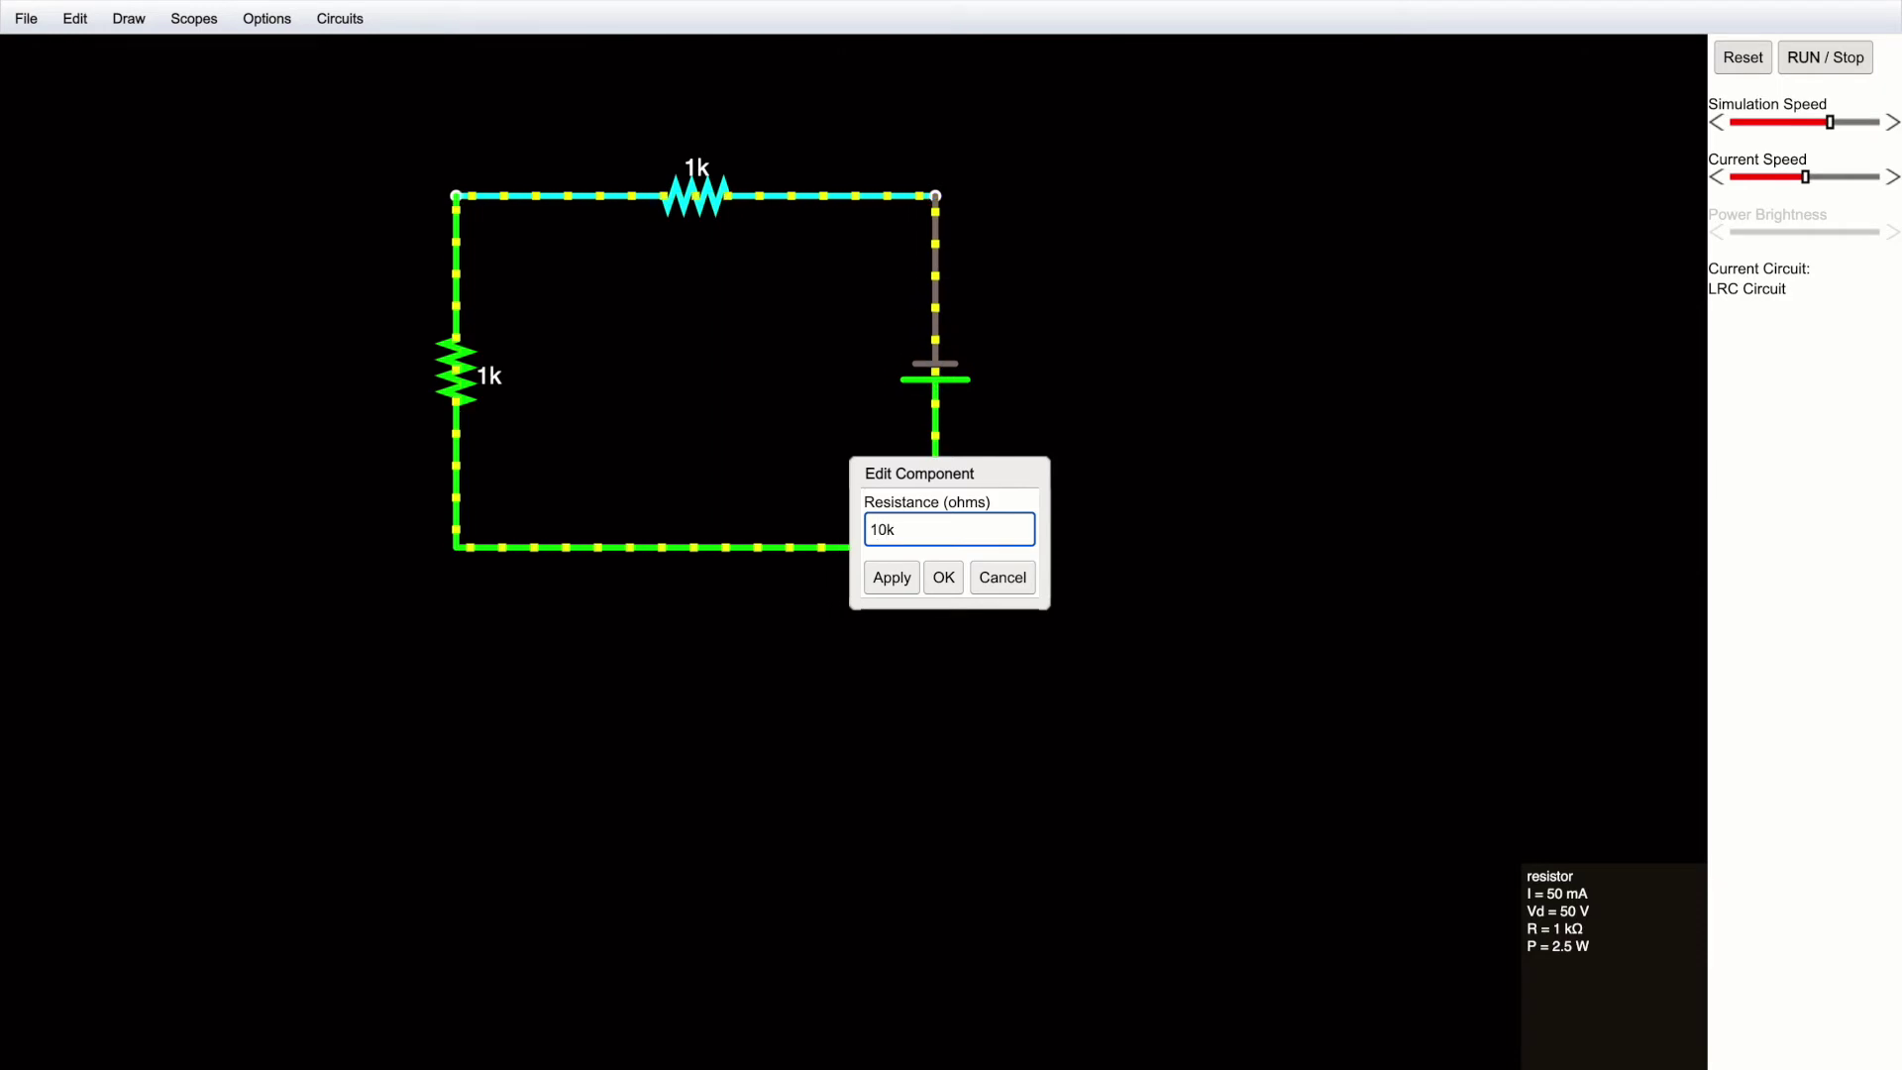
pyautogui.click(897, 581)
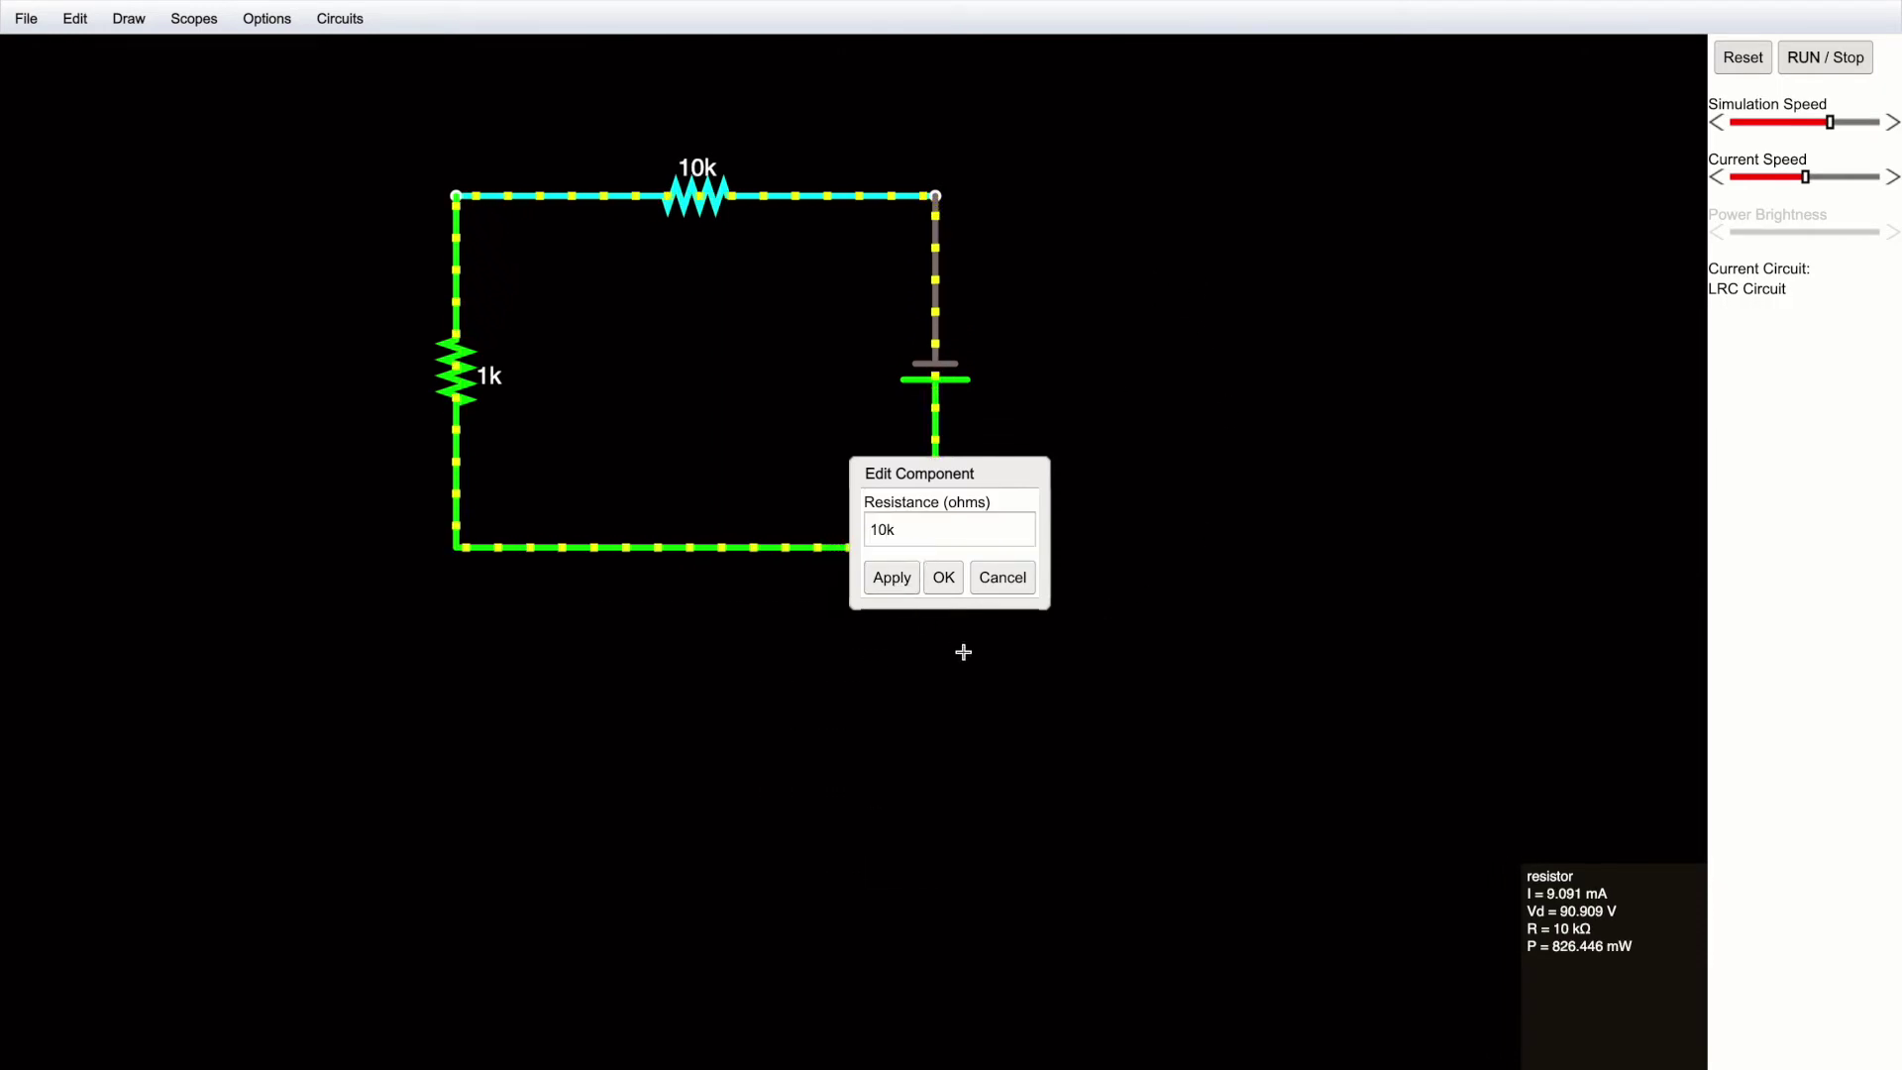
pyautogui.click(944, 578)
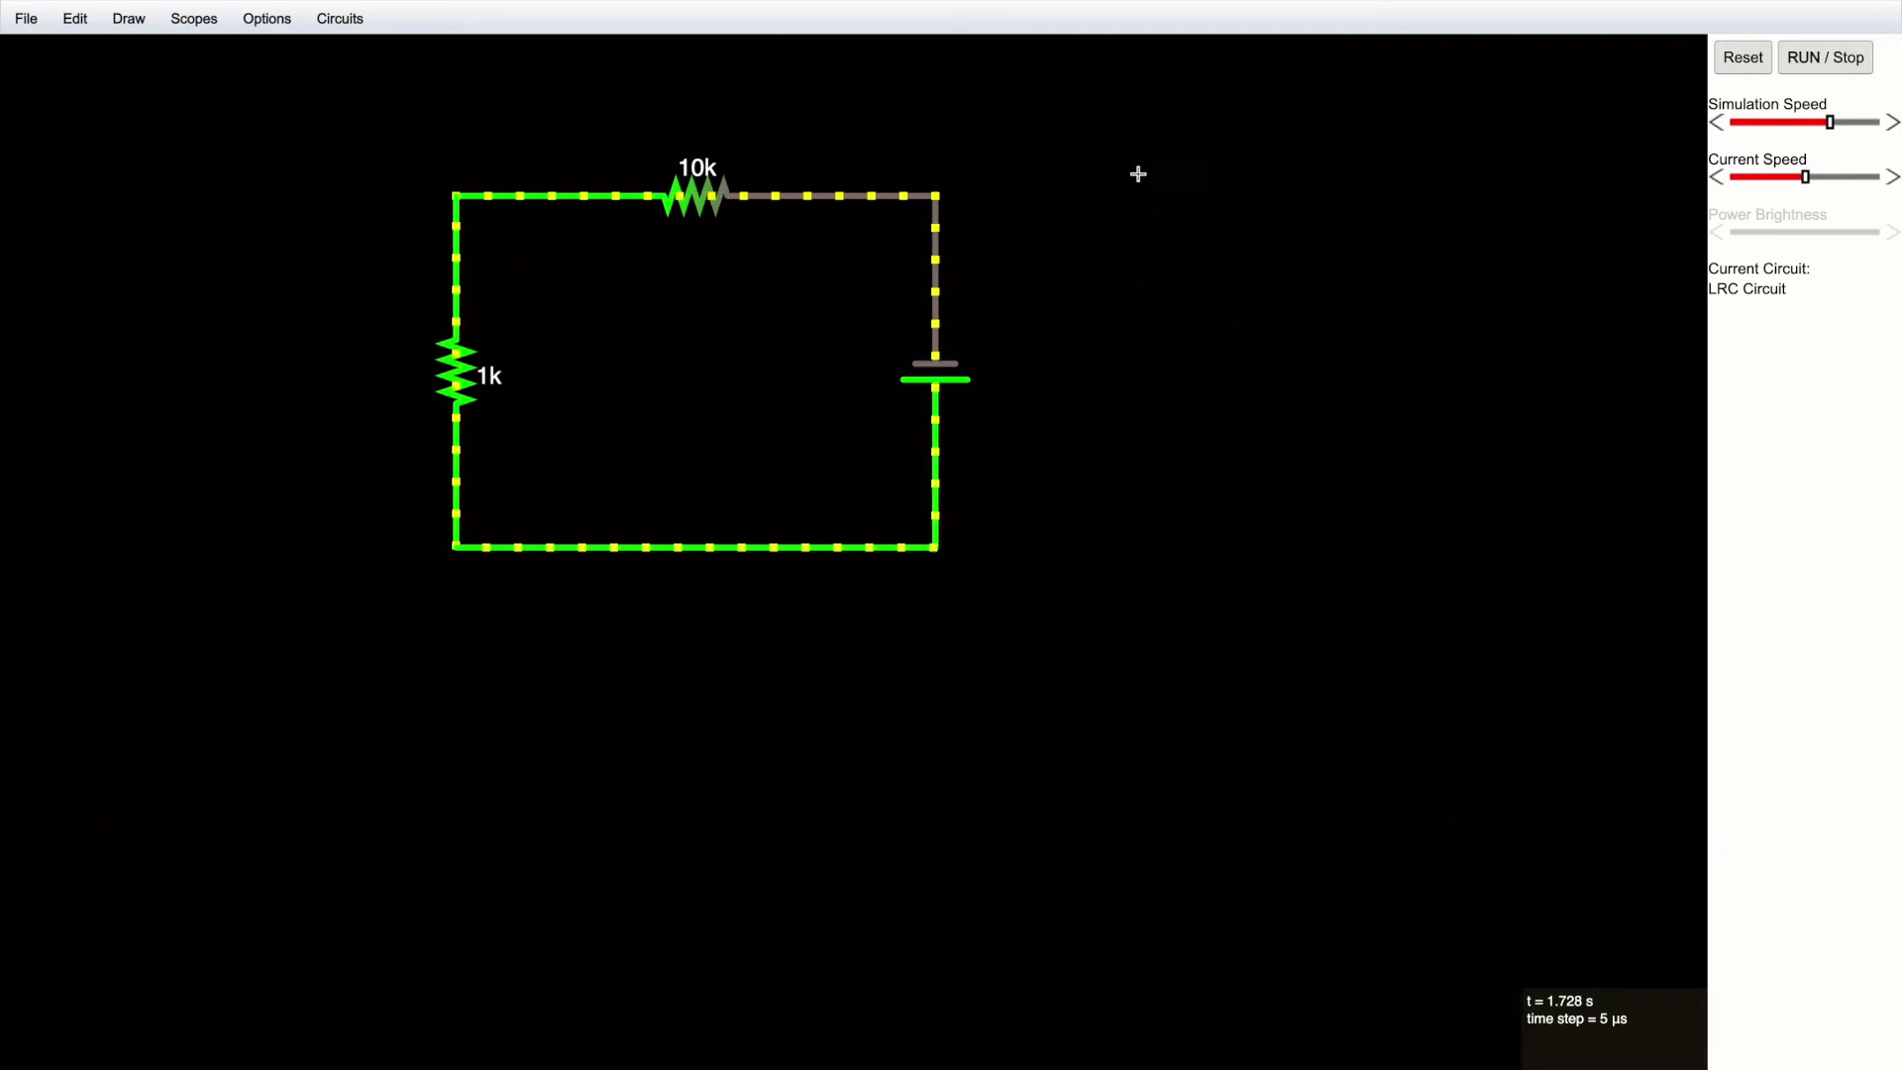
# Step: Draw a diagonal wire in the empty area beside the circuit and delete it
pyautogui.moveTo(1174, 188); pyautogui.dragTo(1318, 356)
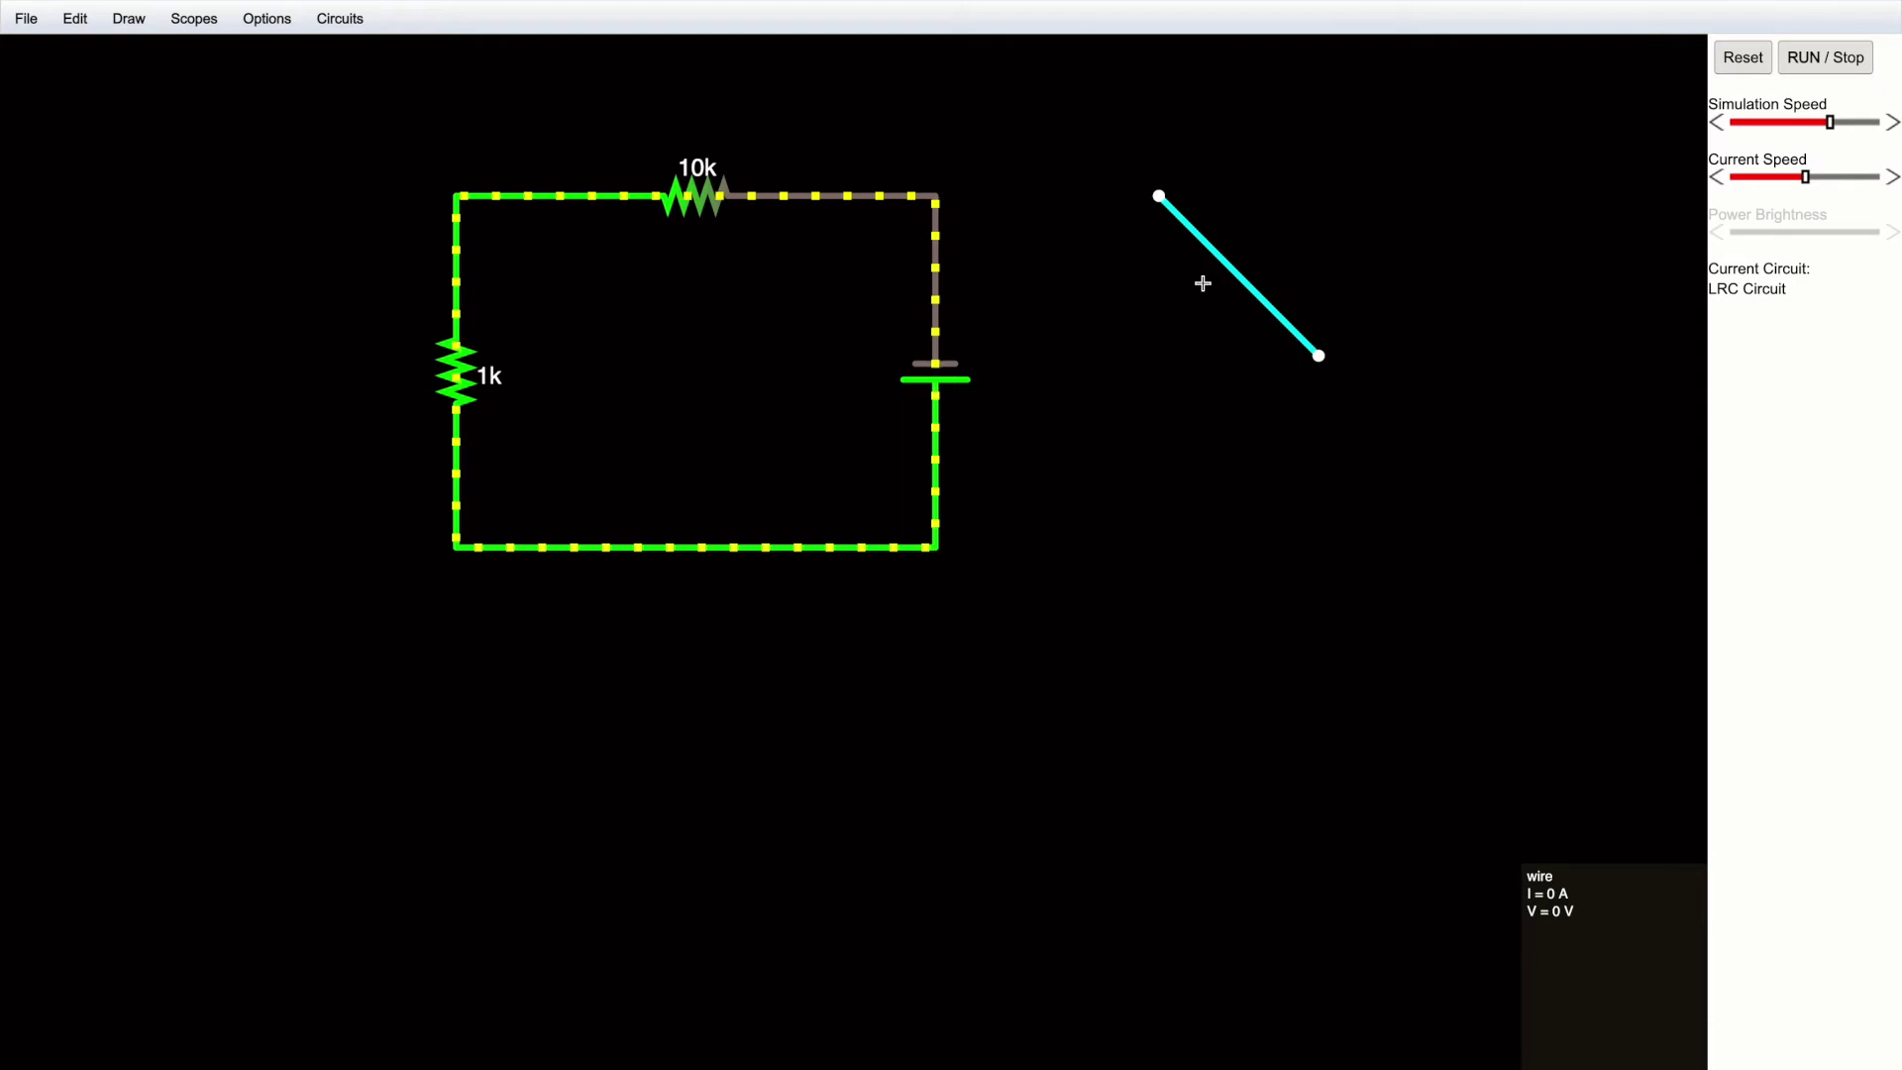
pyautogui.press('Delete')
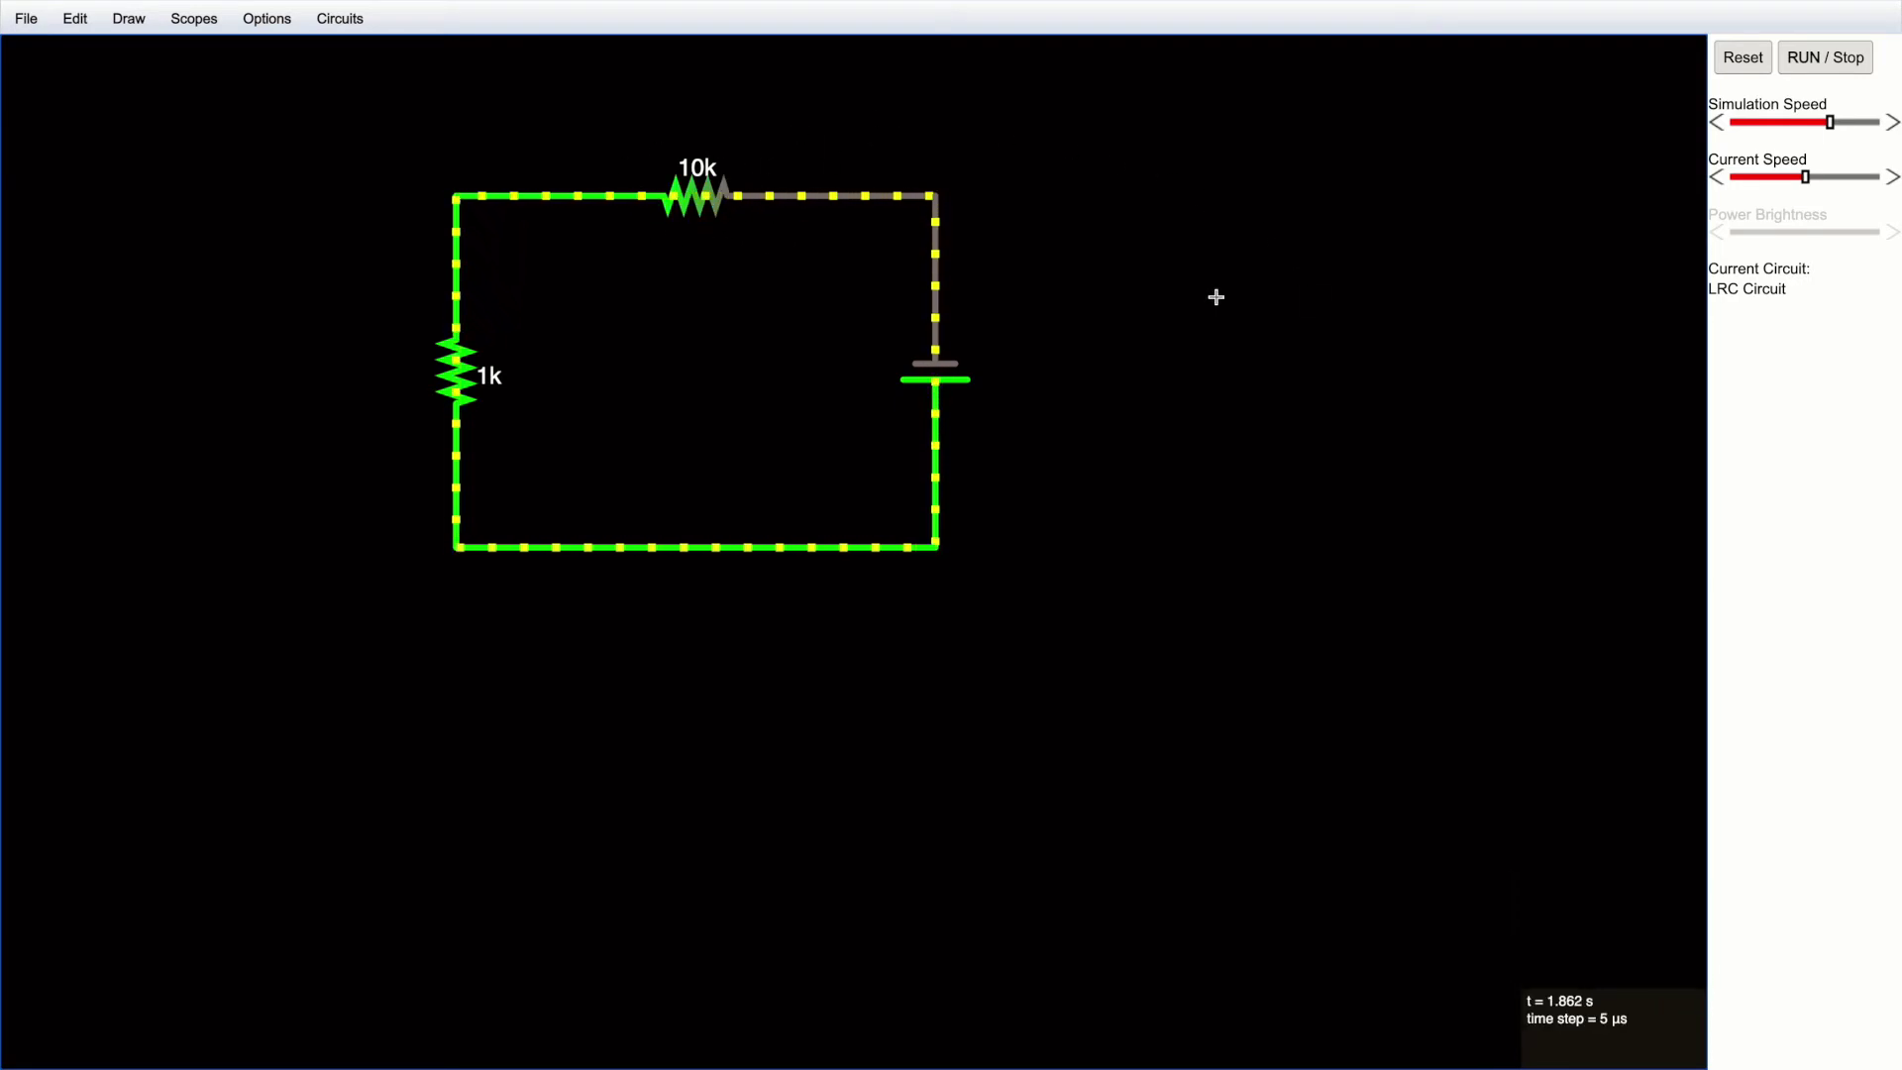
# Step: Shift the whole circuit slightly left and down, and switch to the Select/Drag Sel mode
pyautogui.rightClick(1116, 263)
pyautogui.moveTo(1227, 551)
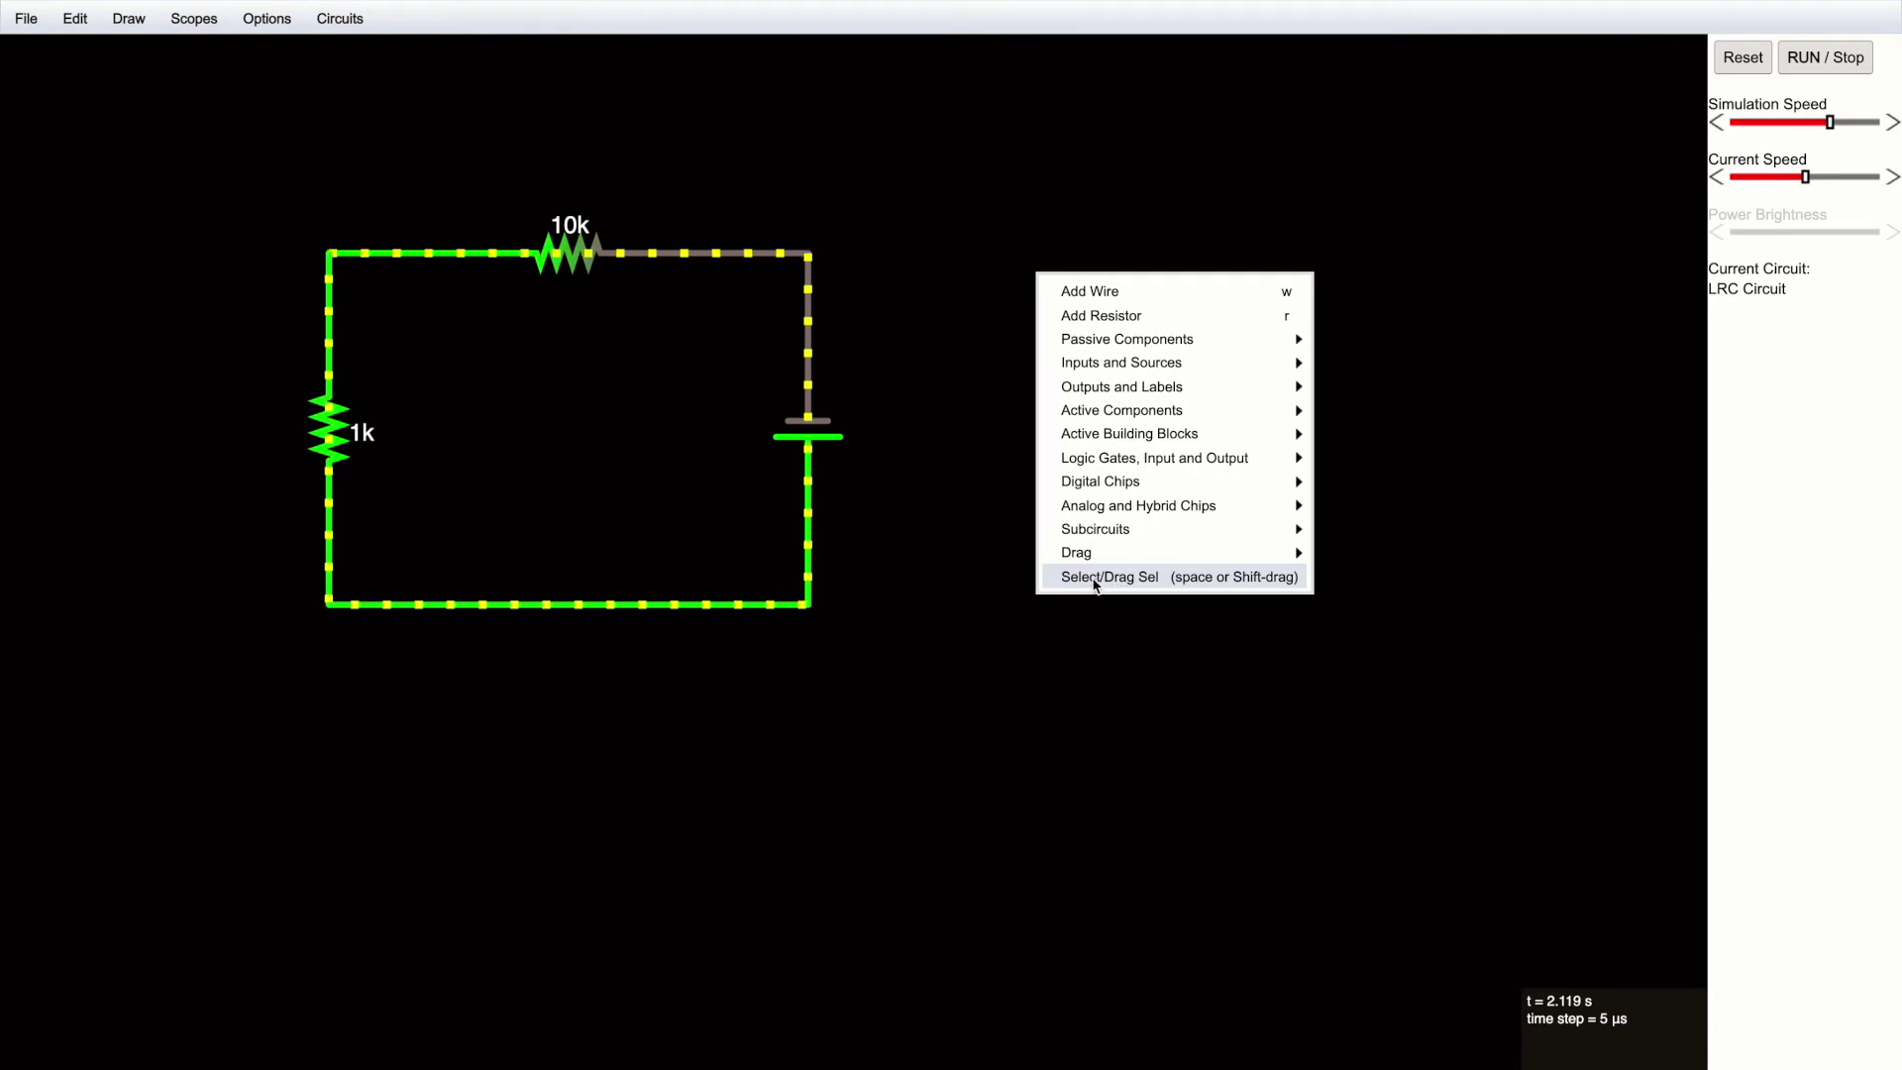
pyautogui.click(1092, 579)
# Step: Move the circuit's bottom wire down out of the loop and back so it reconnects the vertical resistor and voltage source
pyautogui.moveTo(671, 252)
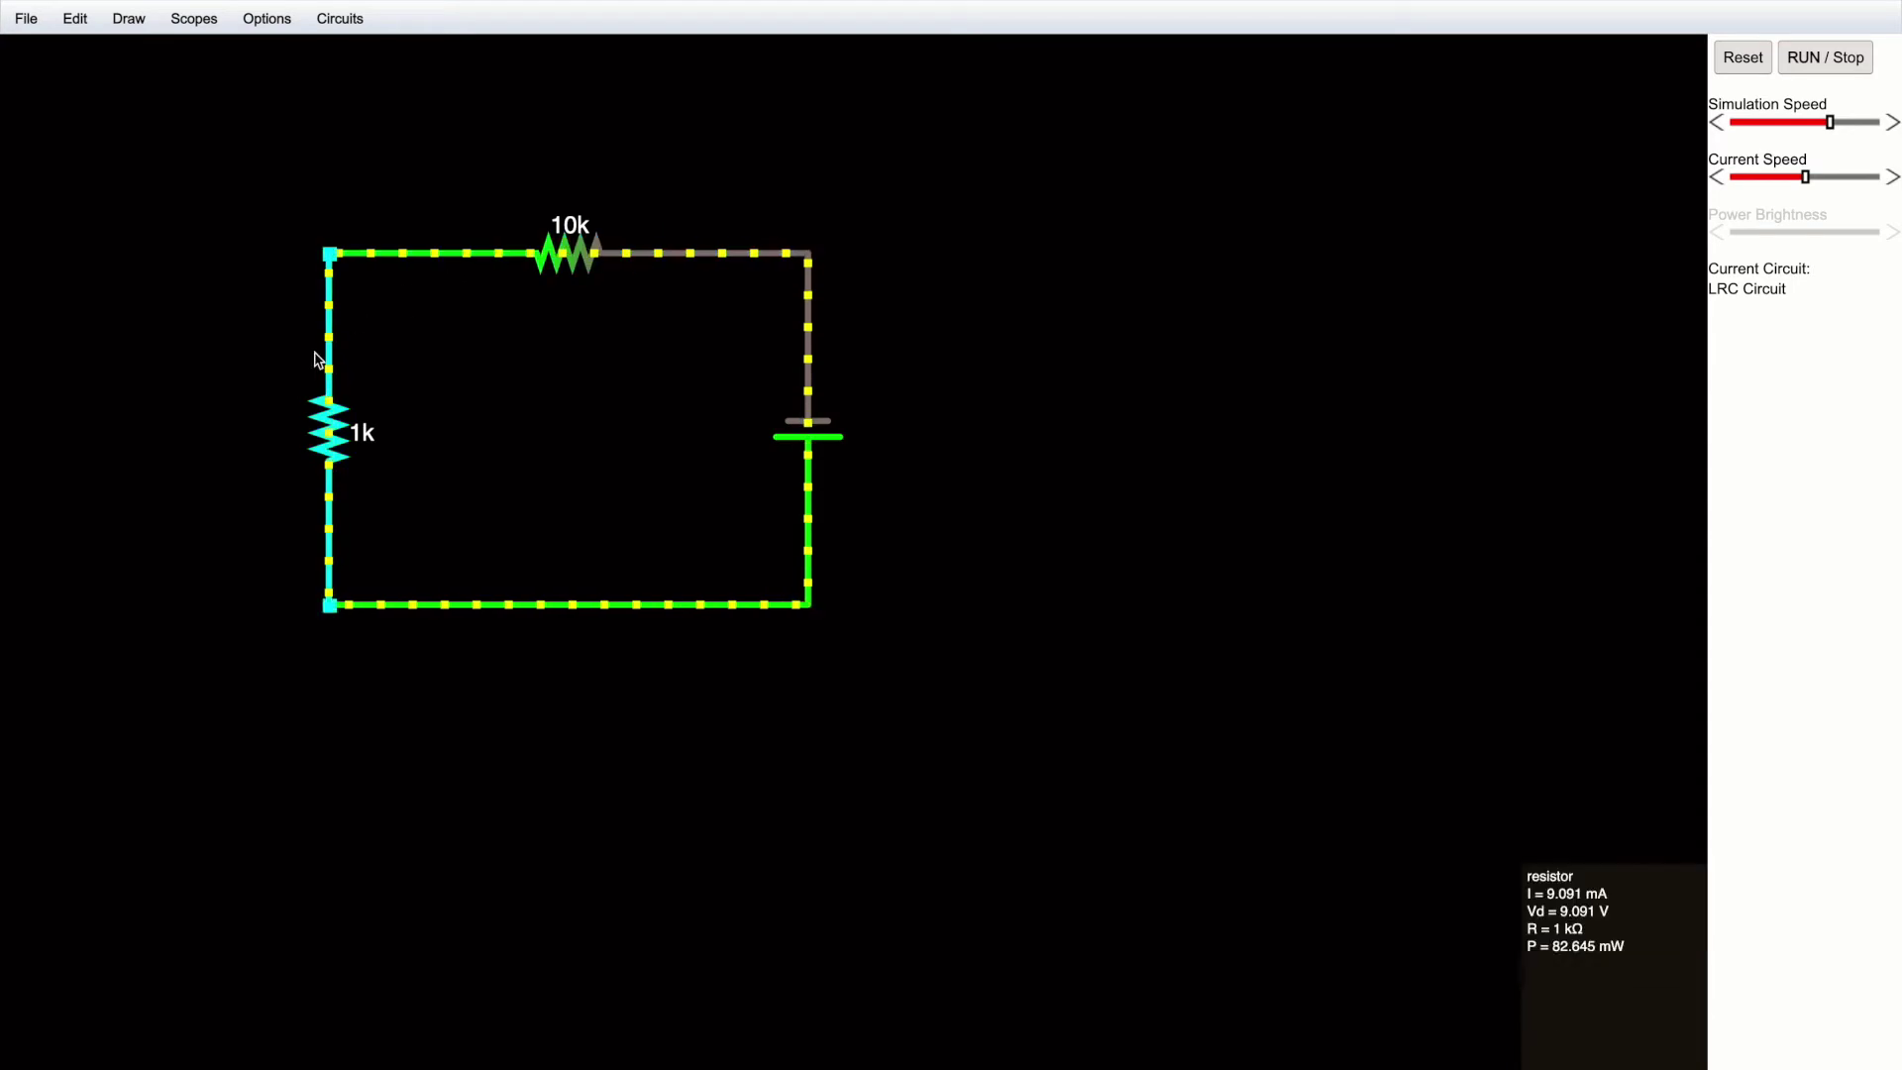
pyautogui.moveTo(519, 248)
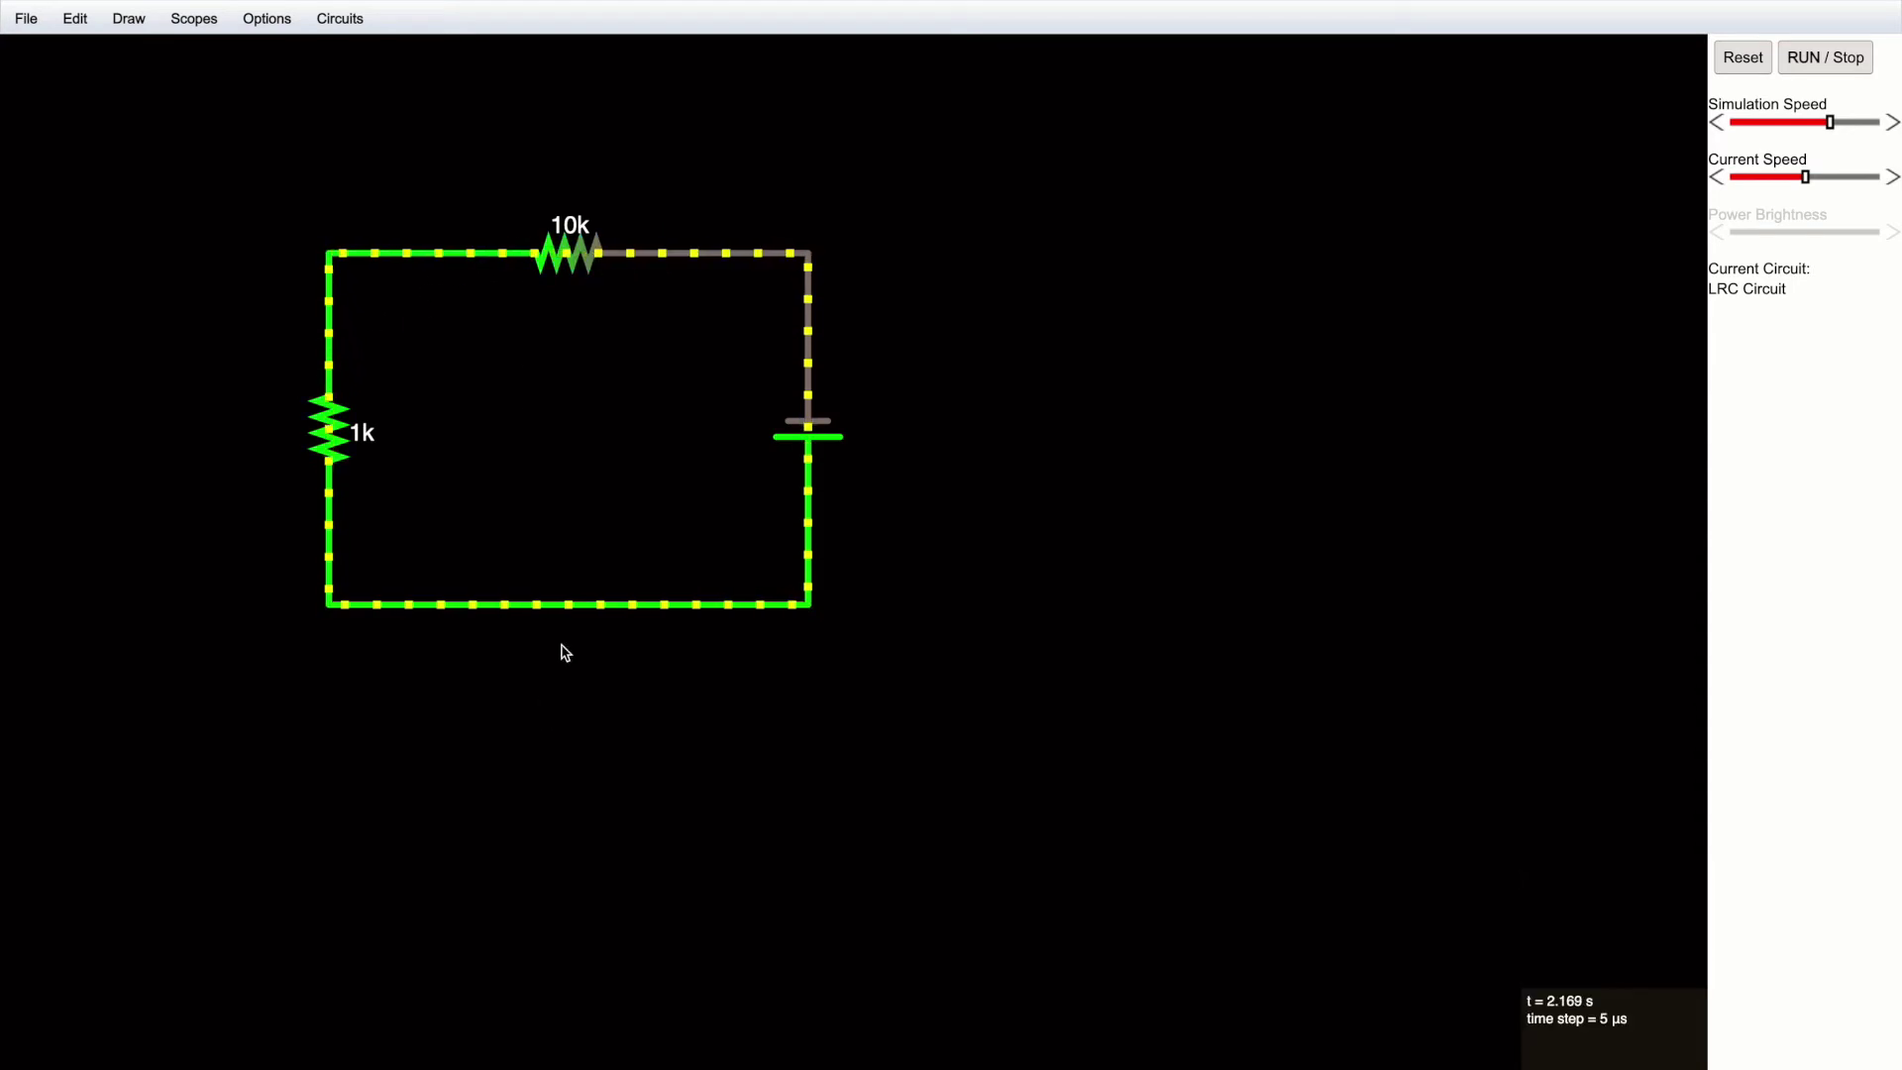
pyautogui.moveTo(566, 612)
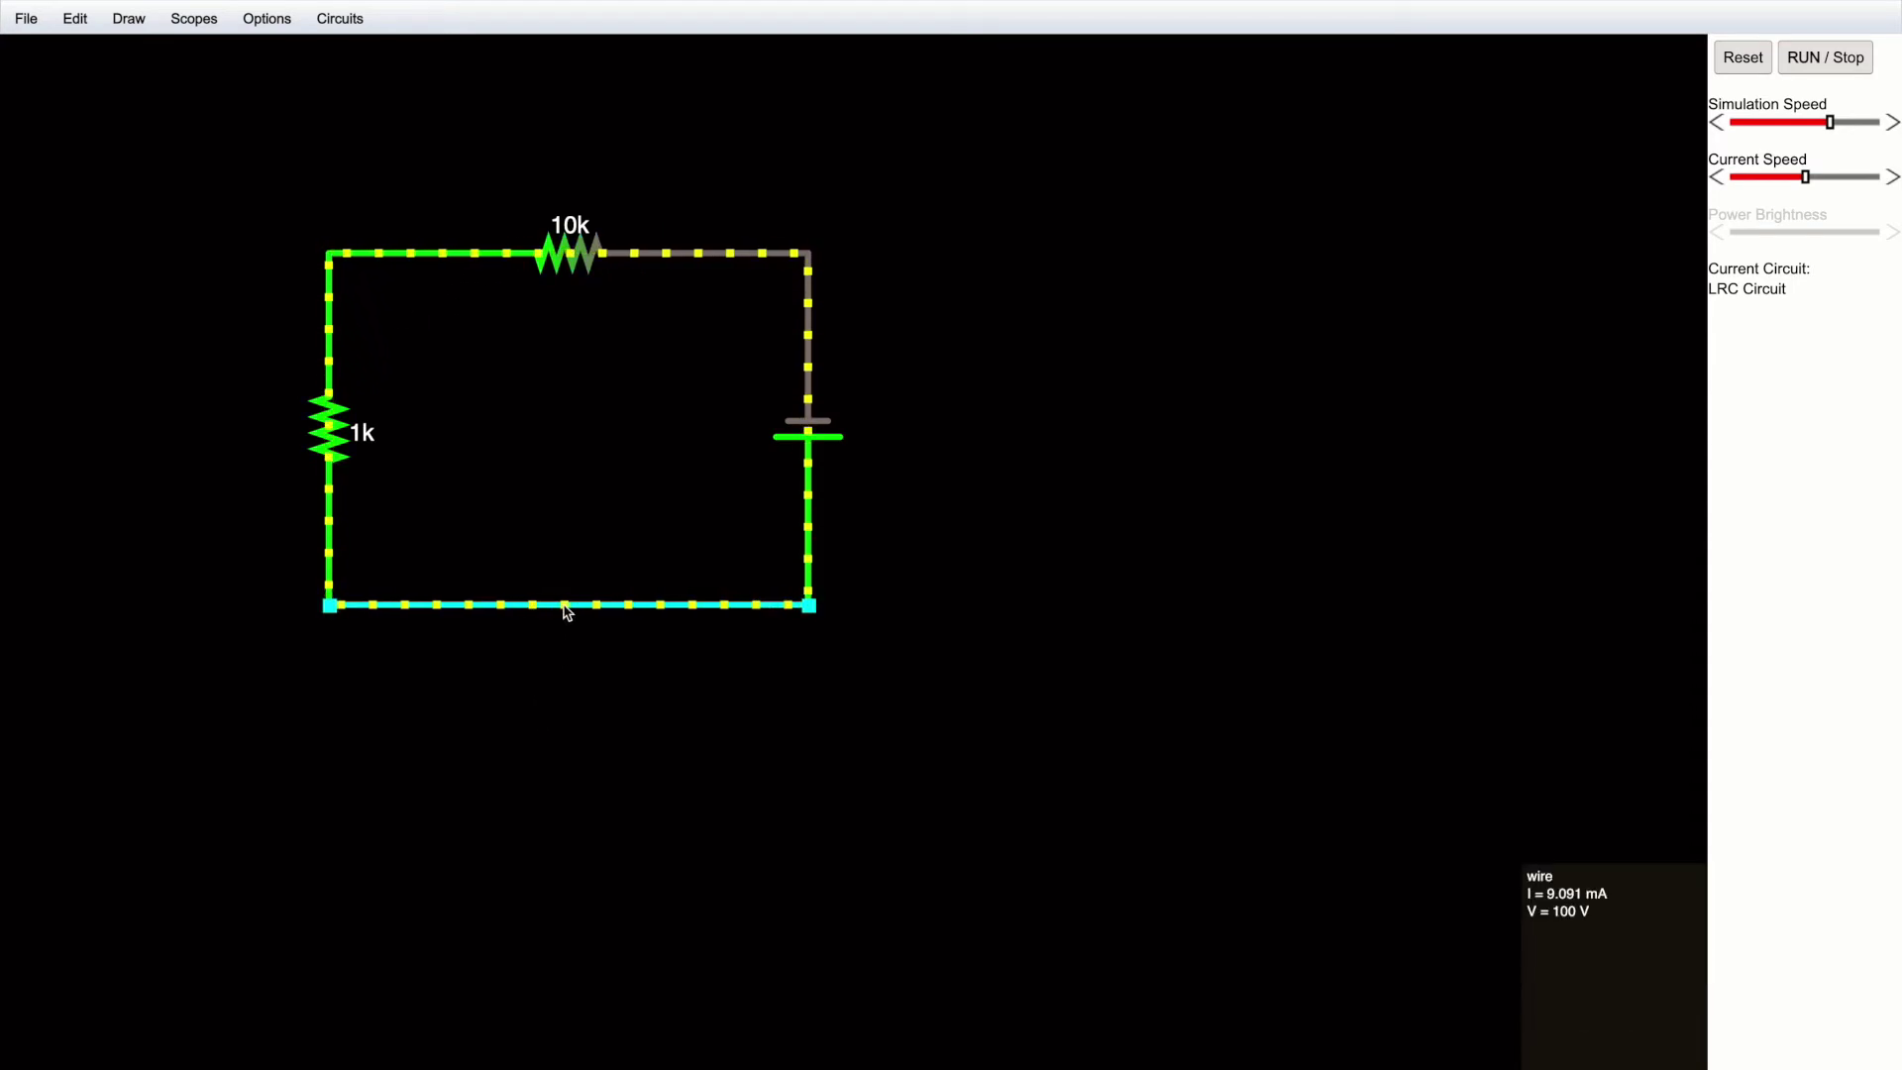
pyautogui.moveTo(533, 607); pyautogui.dragTo(526, 797)
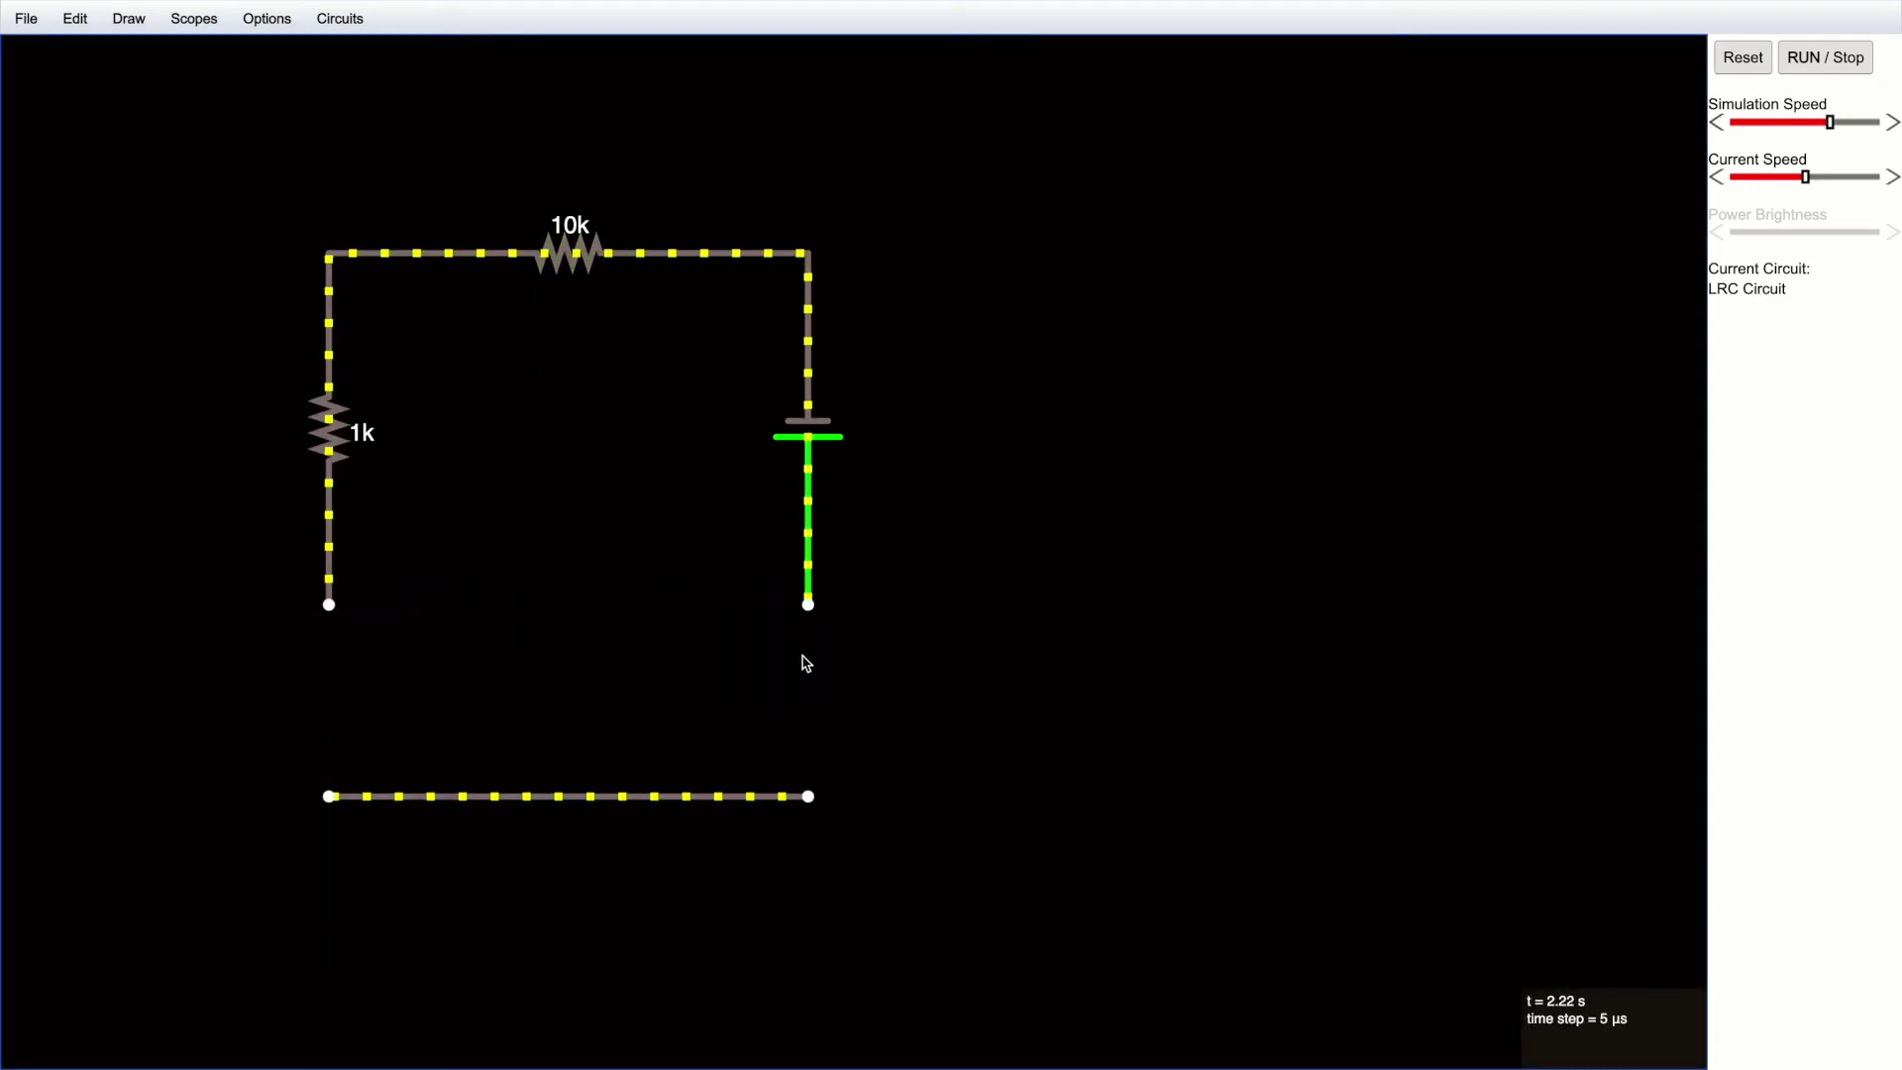
pyautogui.moveTo(544, 797); pyautogui.dragTo(543, 622)
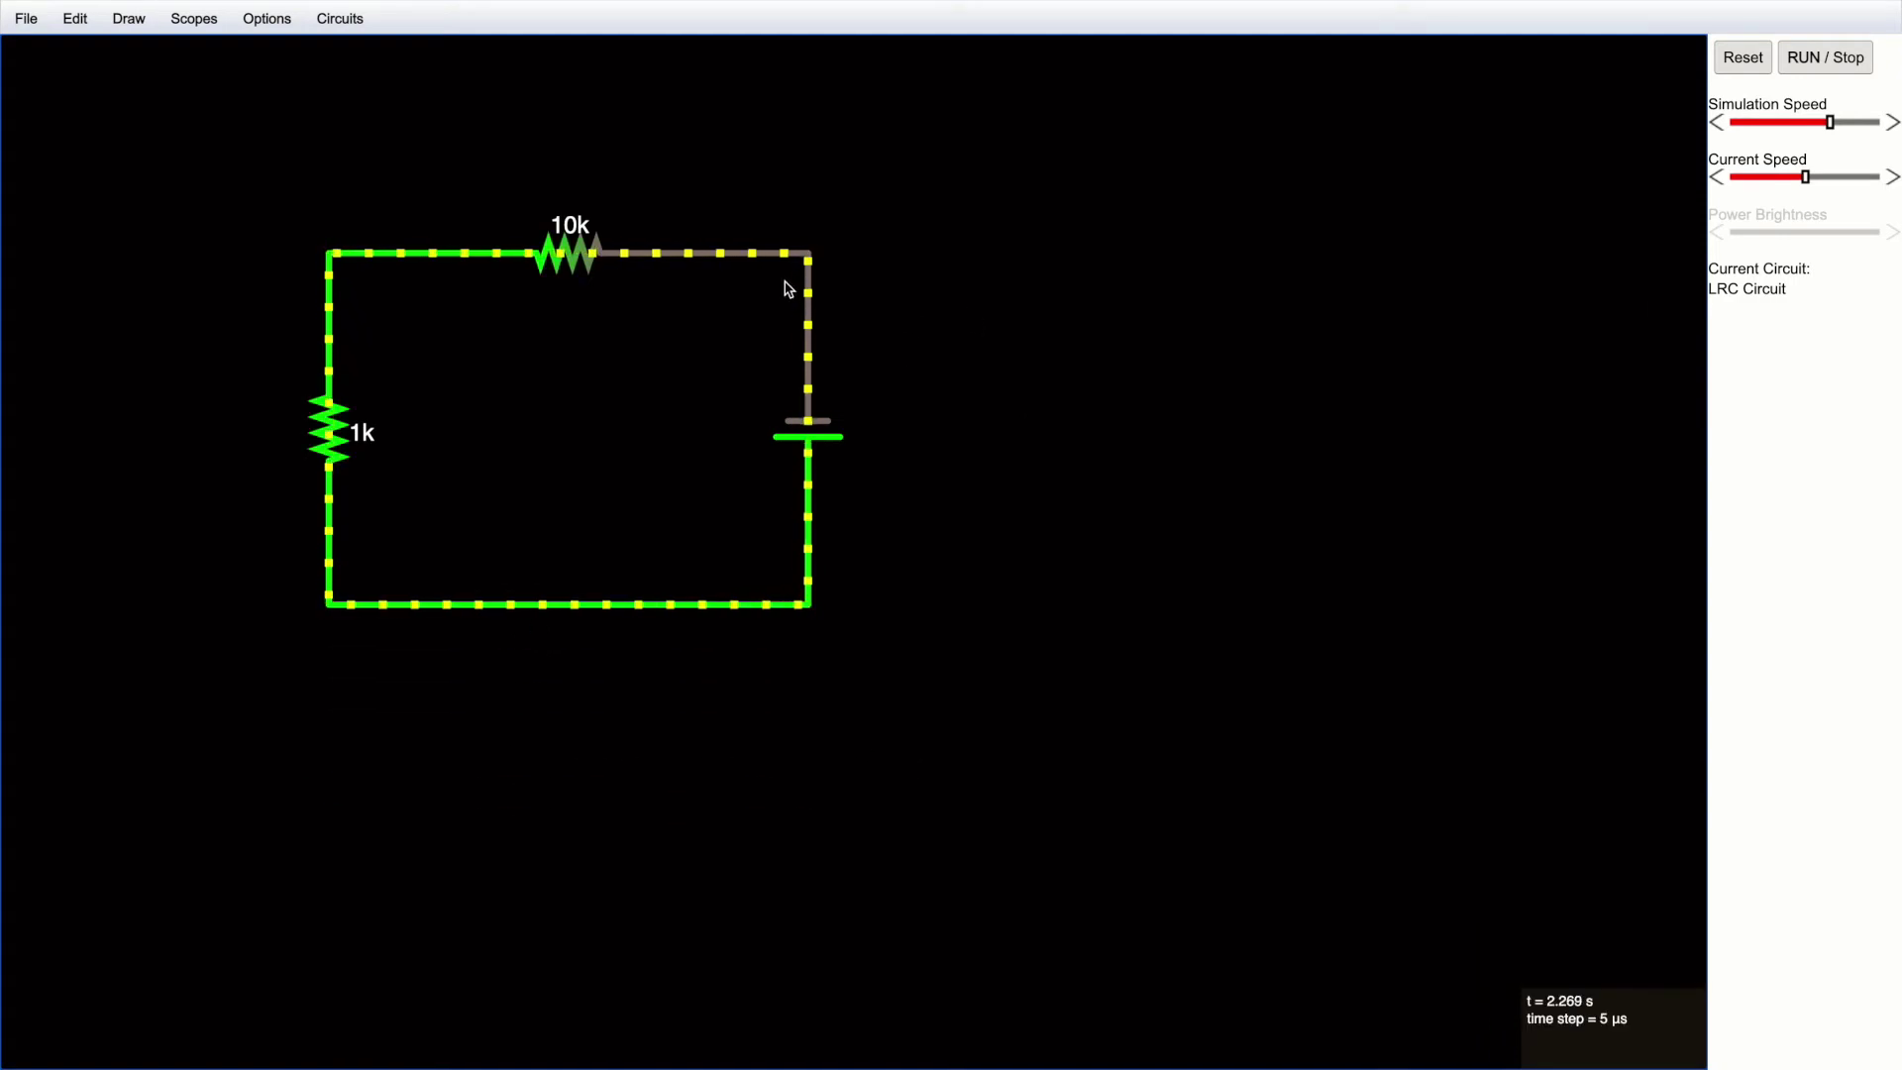
# Step: Shorten the 10k resistor at its voltage-source end to open a gap, and add an ammeter from that end towards the source
pyautogui.moveTo(807, 254); pyautogui.dragTo(712, 253)
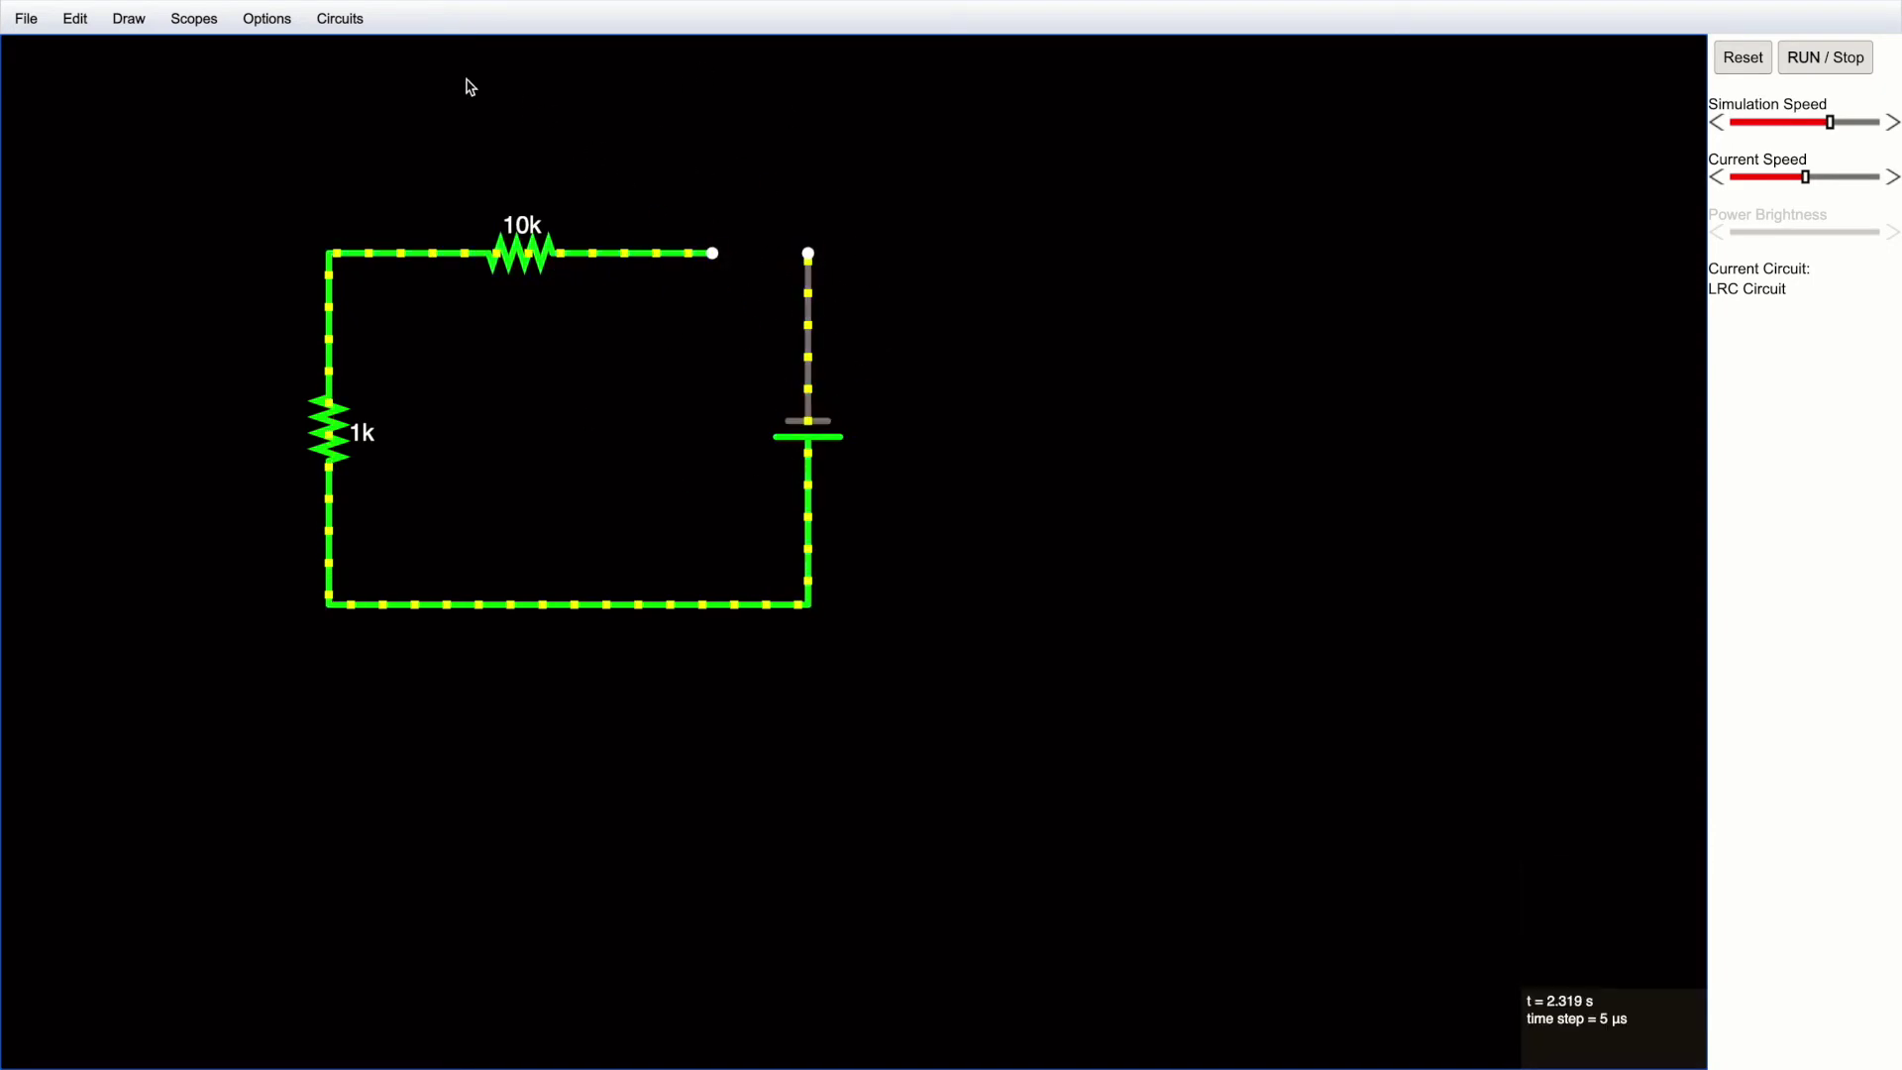
pyautogui.click(121, 26)
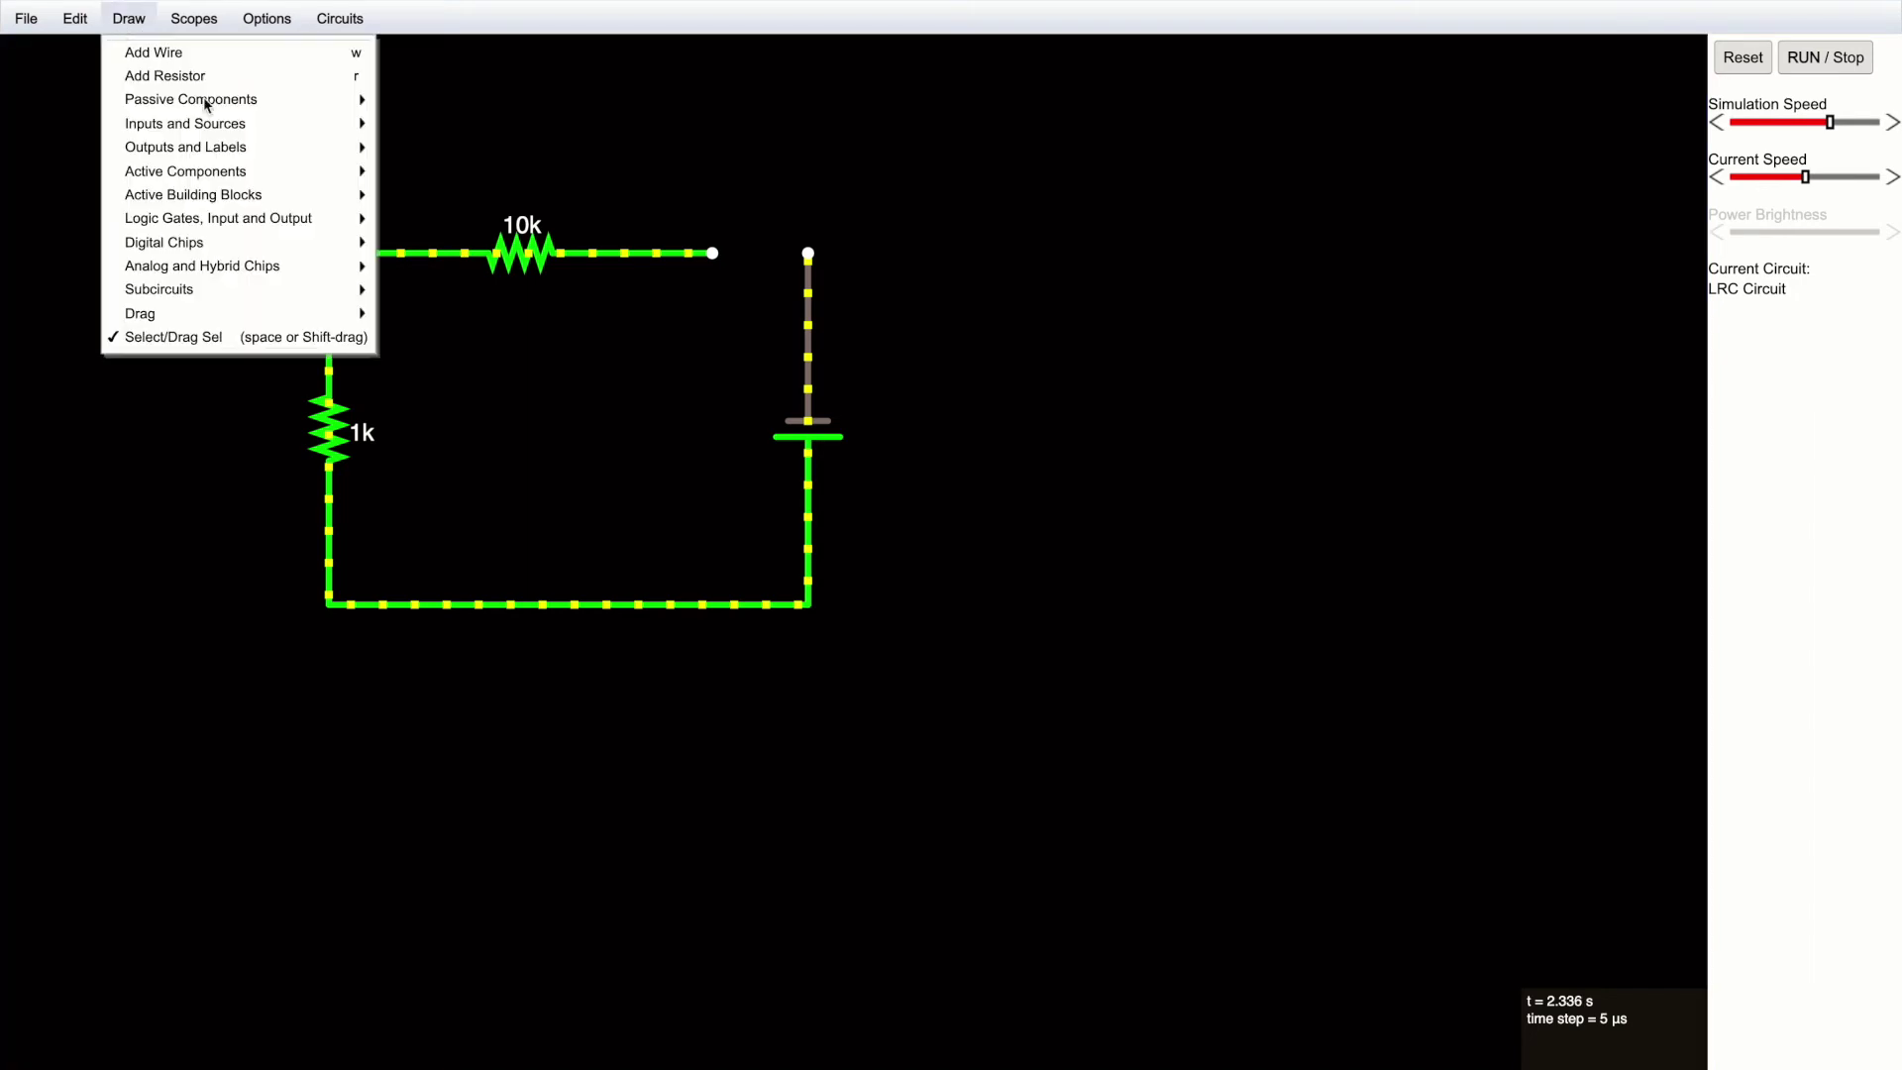
pyautogui.moveTo(247, 145)
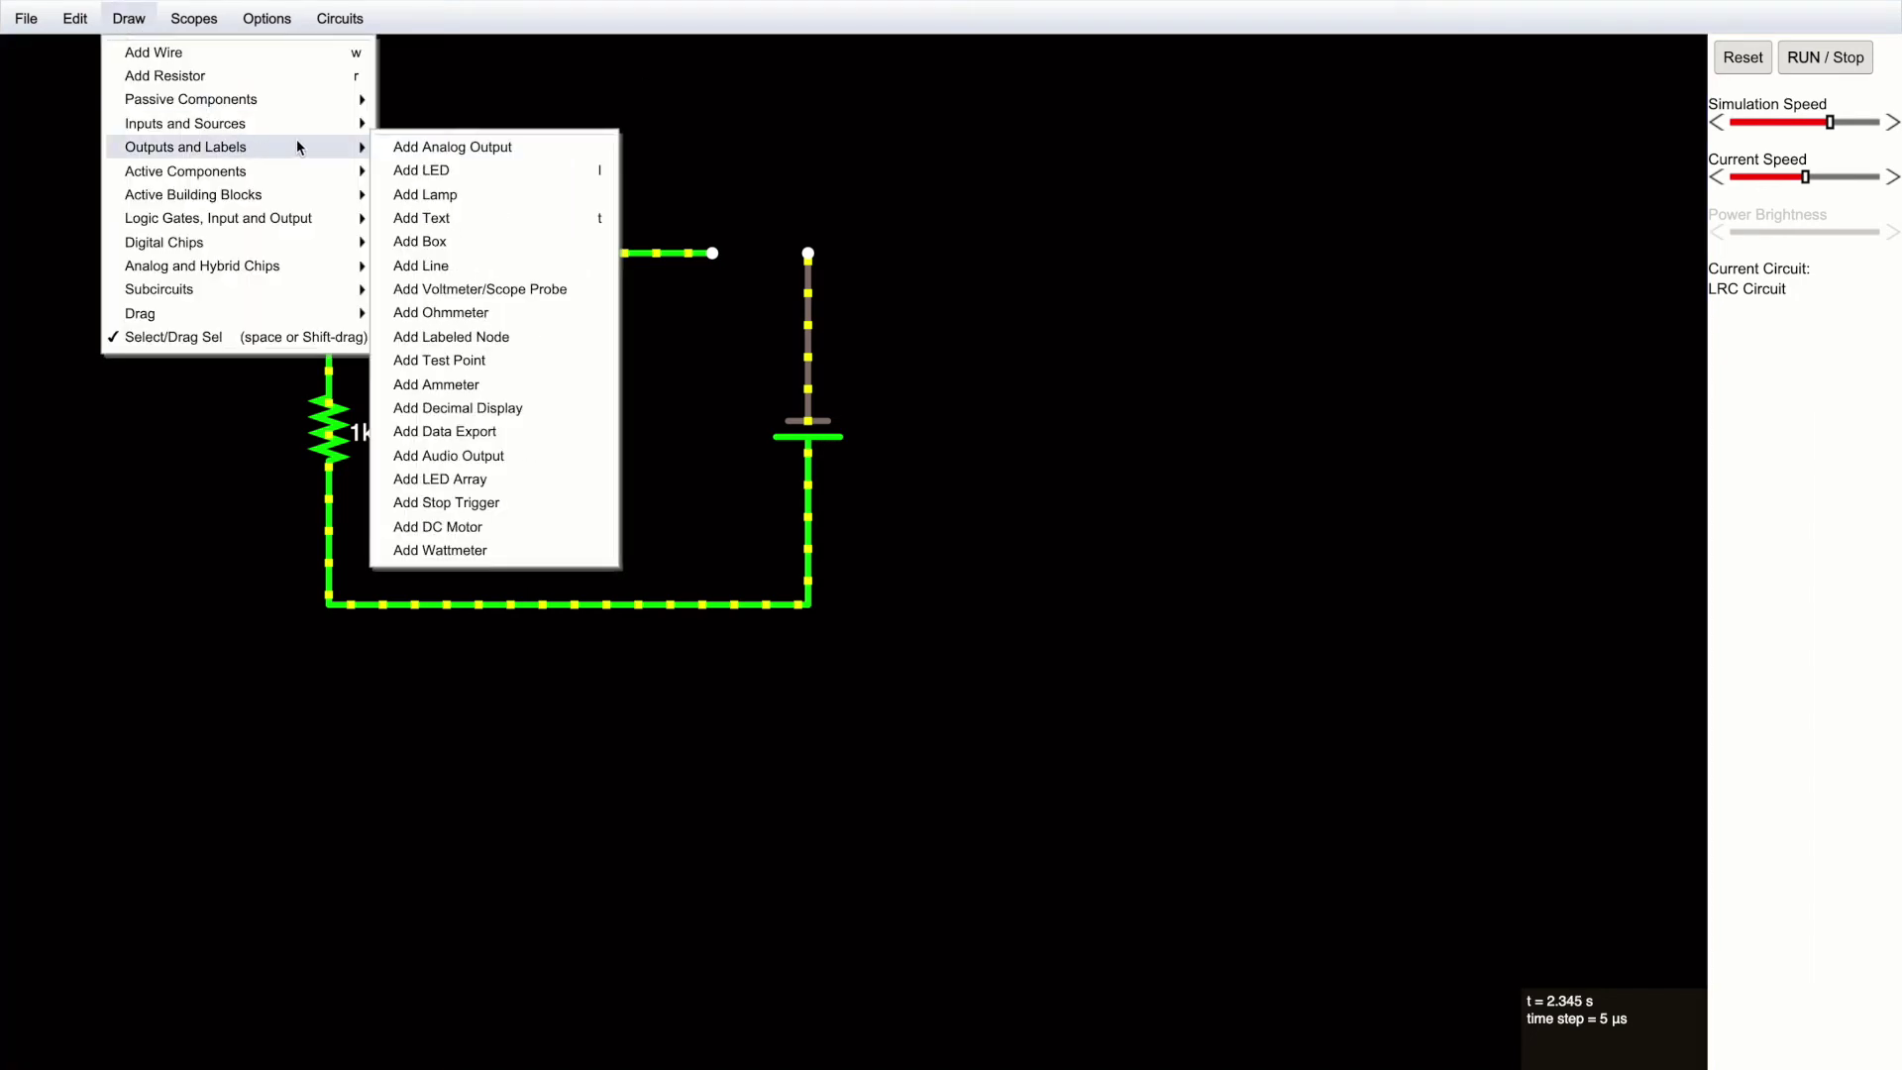
pyautogui.click(466, 384)
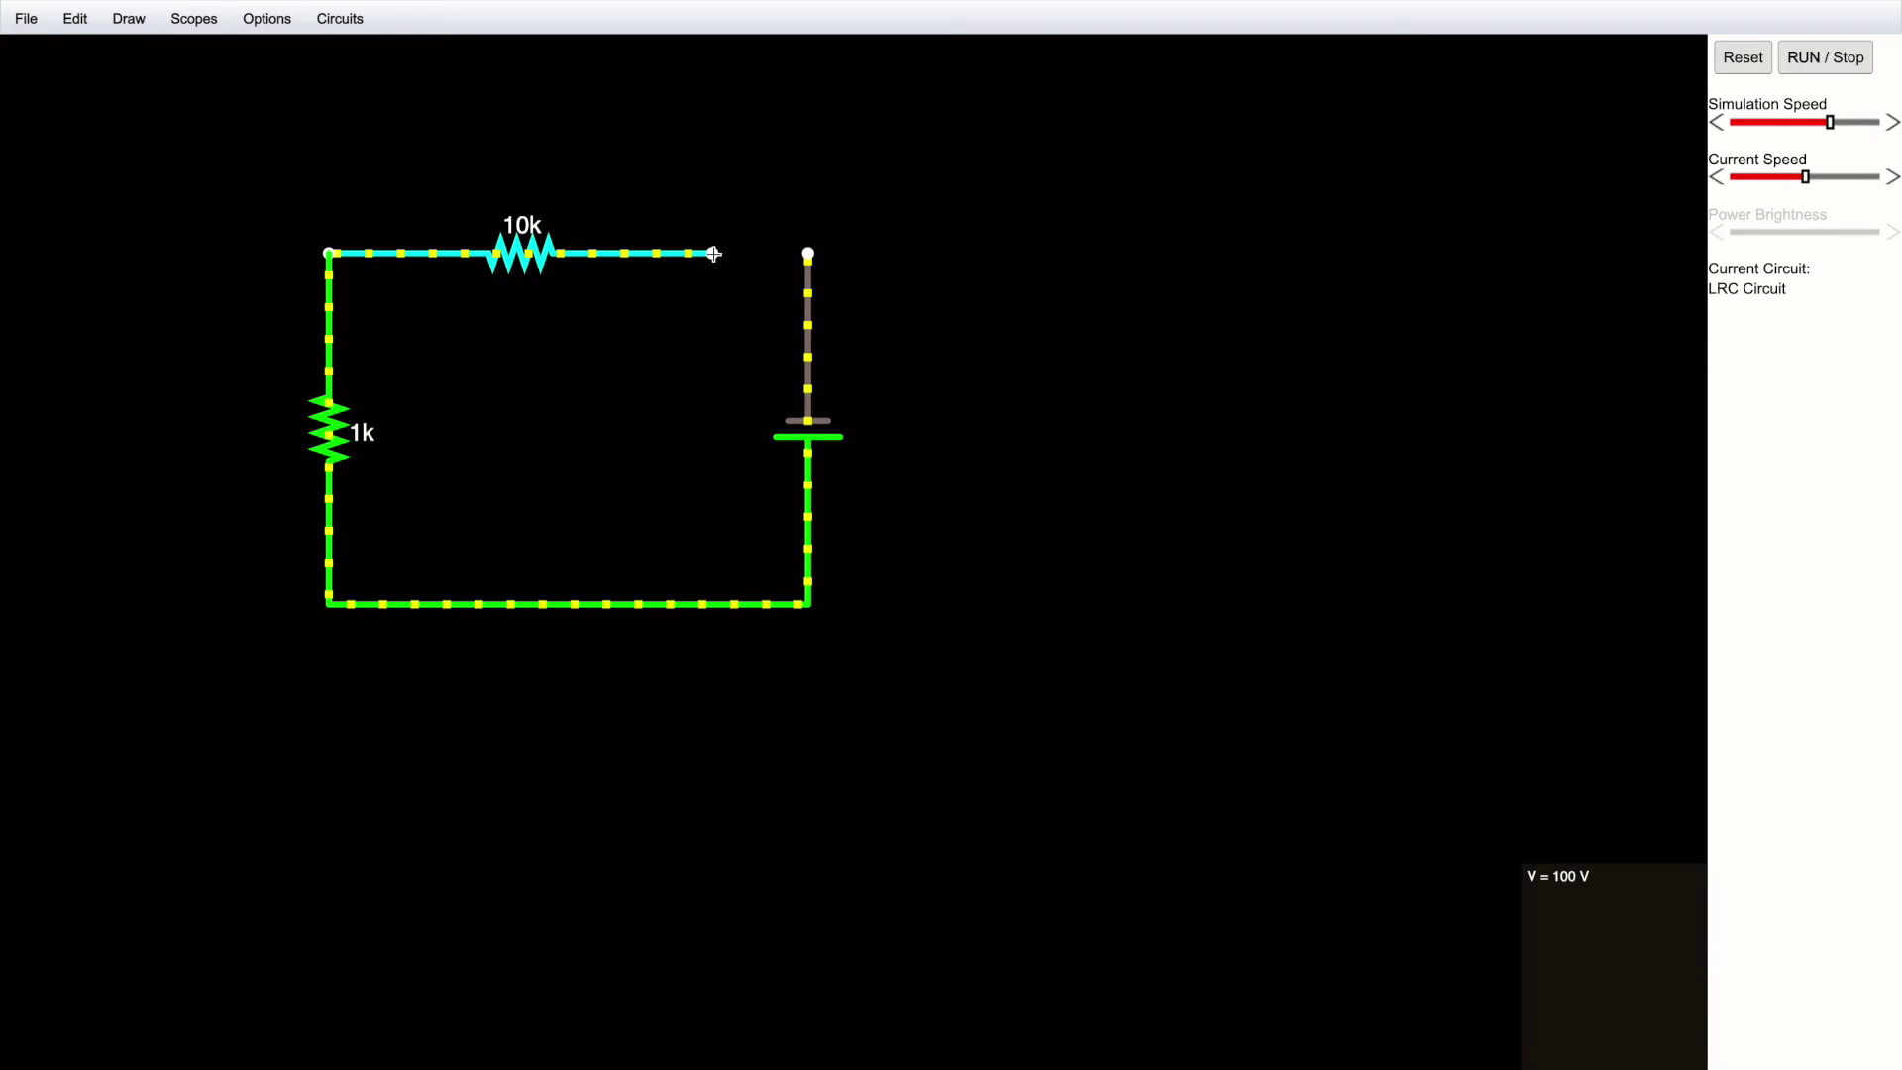
pyautogui.moveTo(713, 254); pyautogui.dragTo(800, 295)
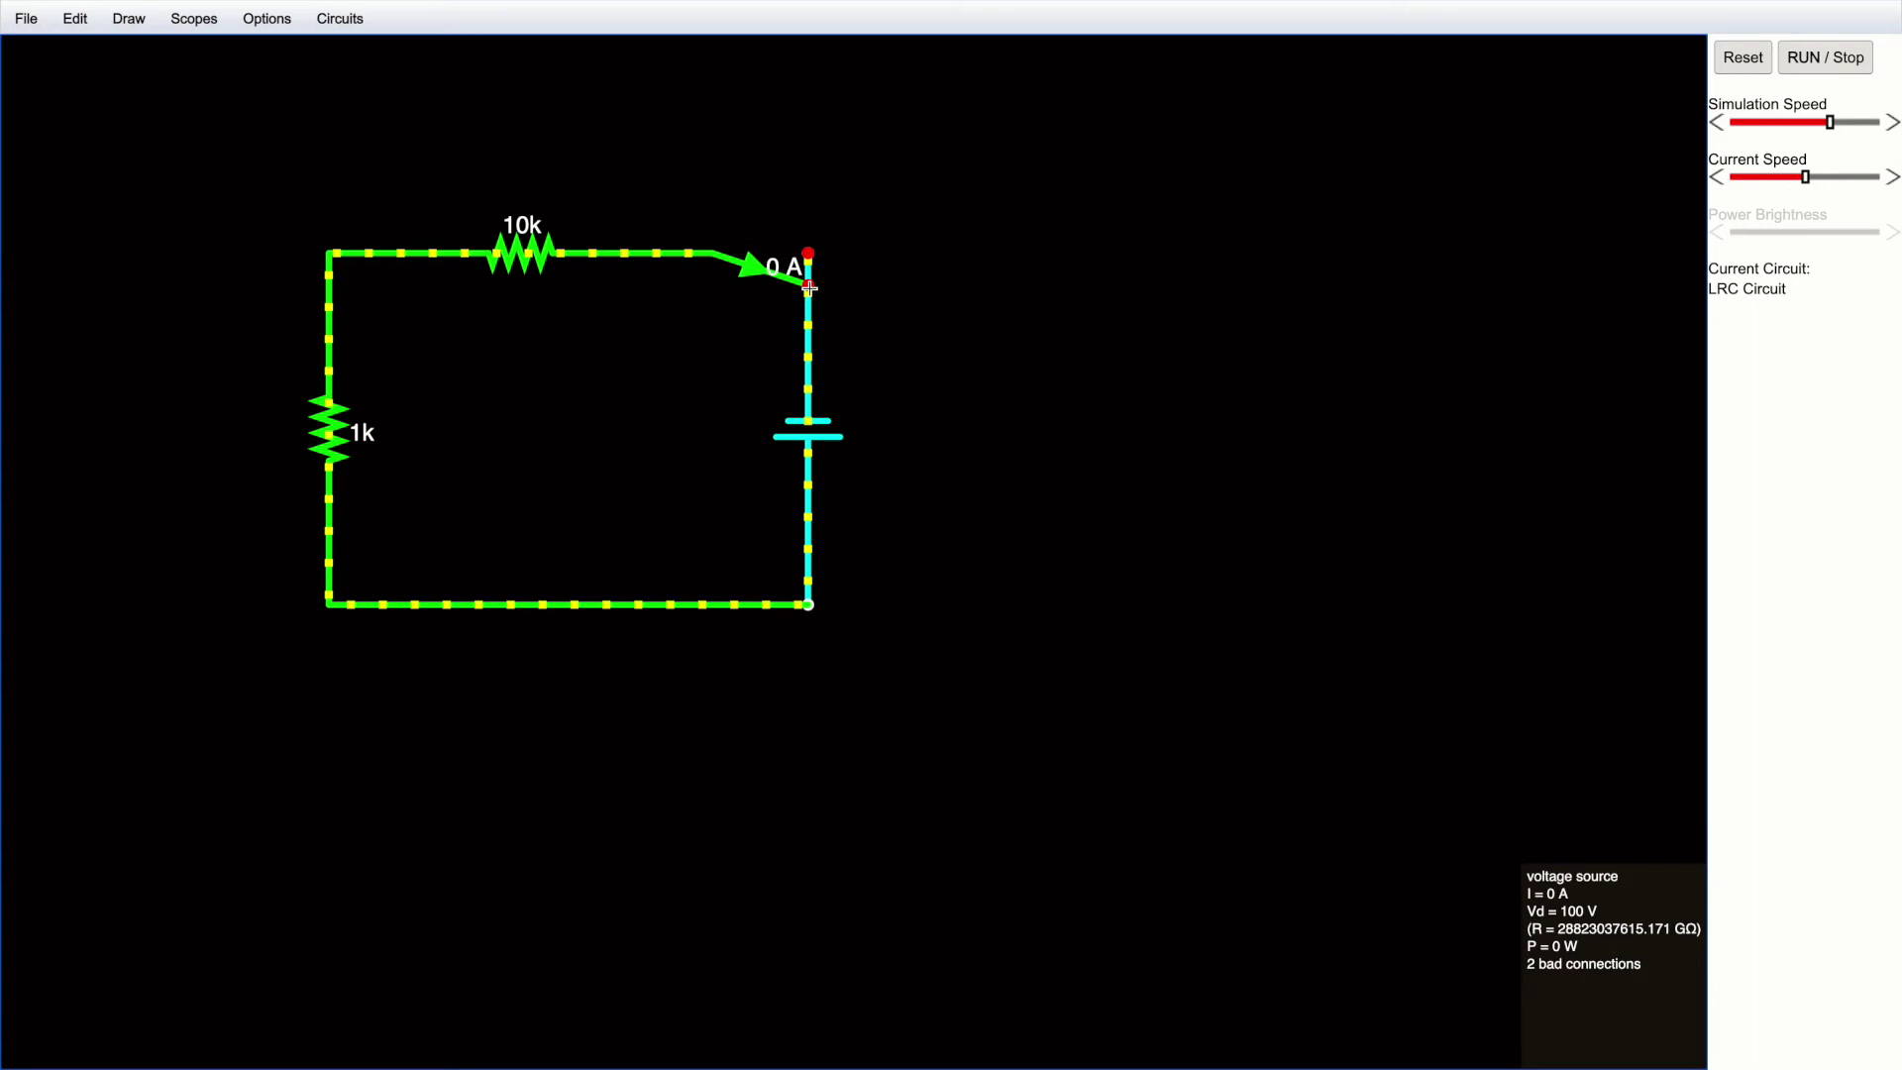
# Step: In Select/Drag Sel mode, reposition the ammeter so it bridges the gap horizontally between the 10k resistor and the source's upper terminal
pyautogui.rightClick(1111, 324)
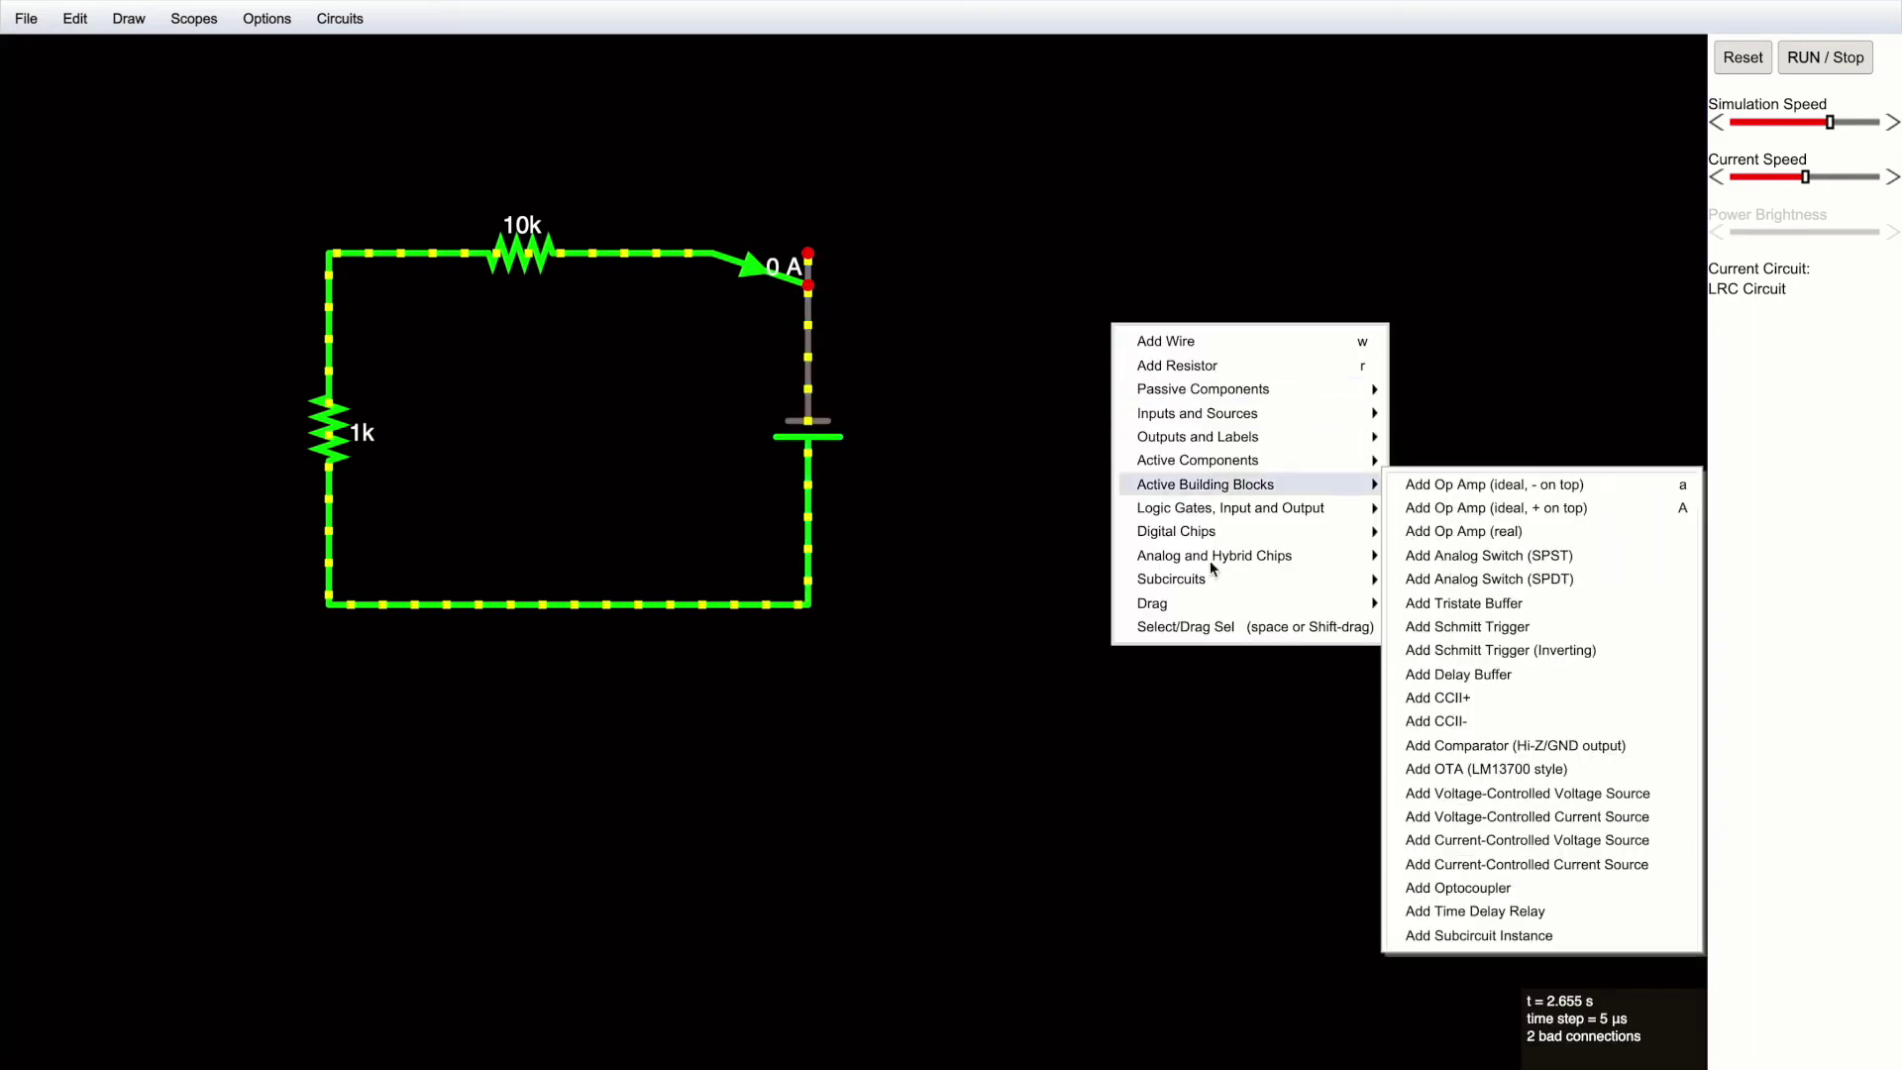
pyautogui.click(1212, 630)
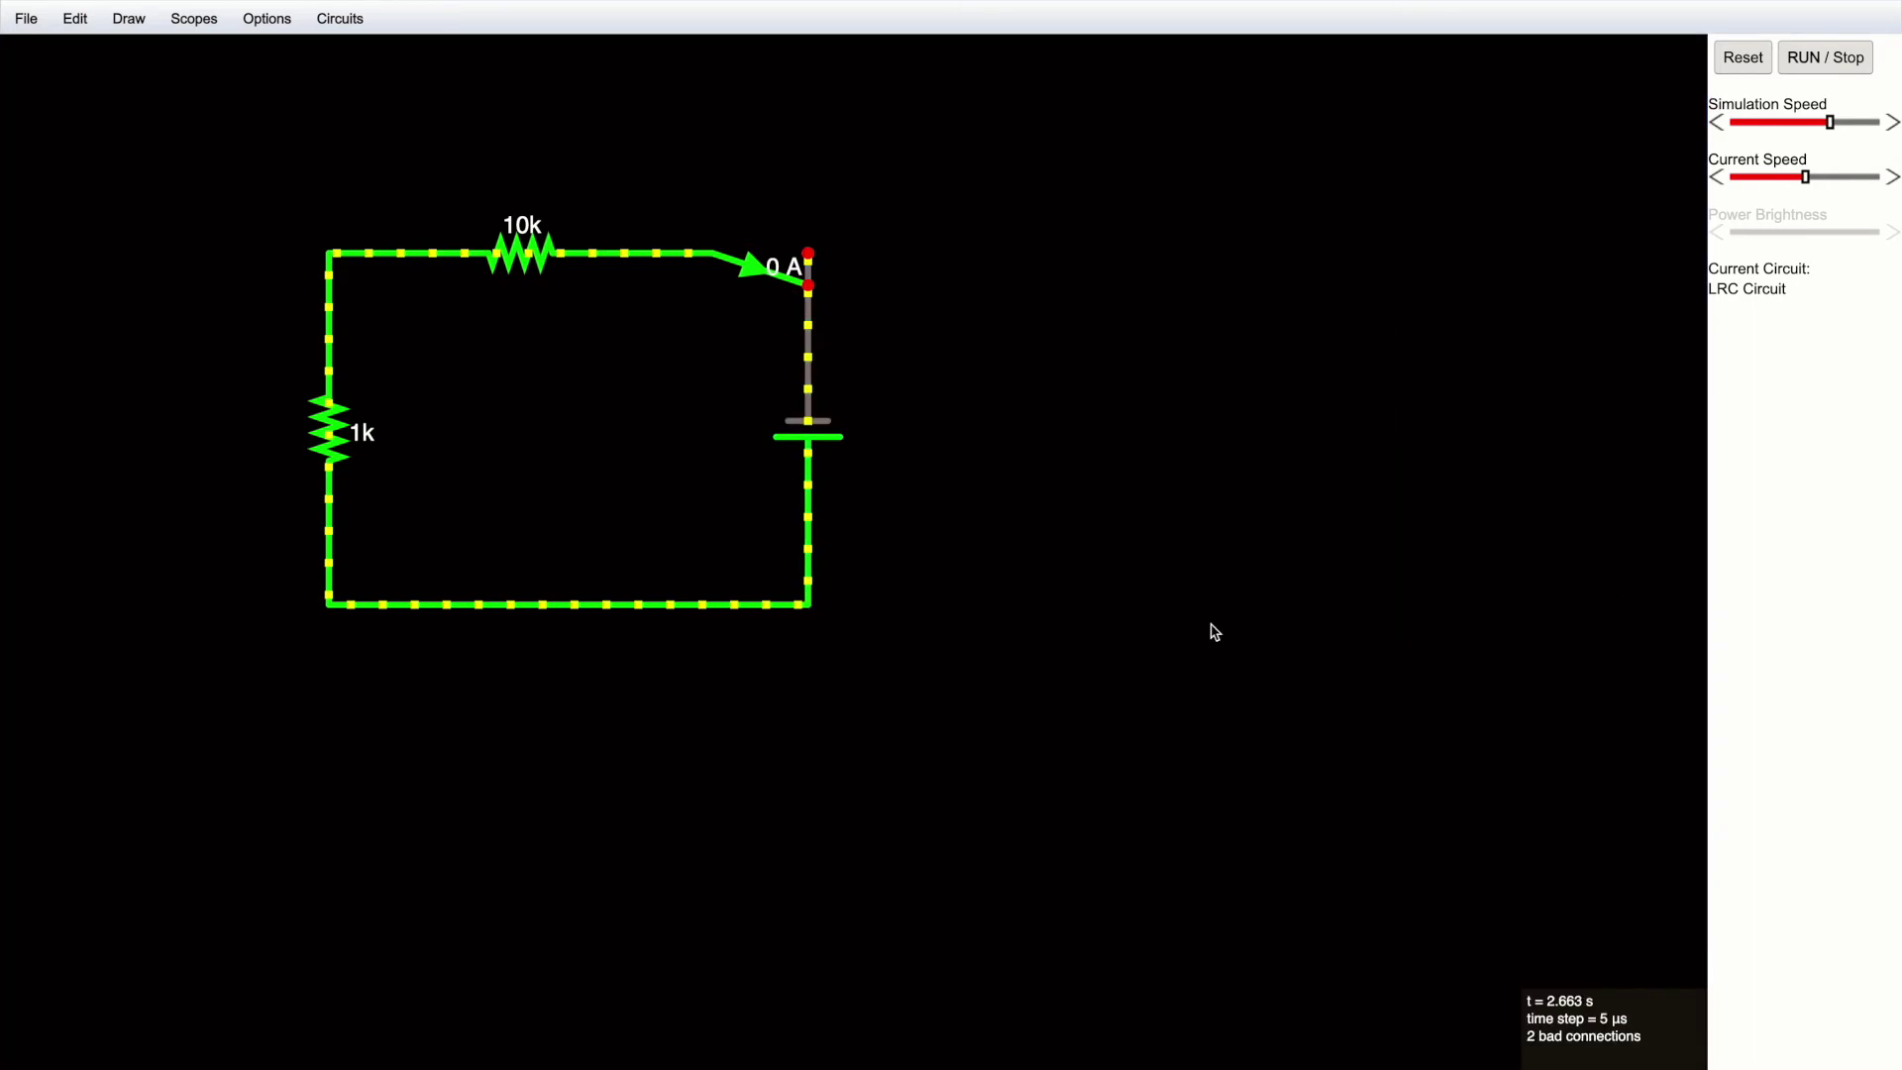
pyautogui.click(807, 288)
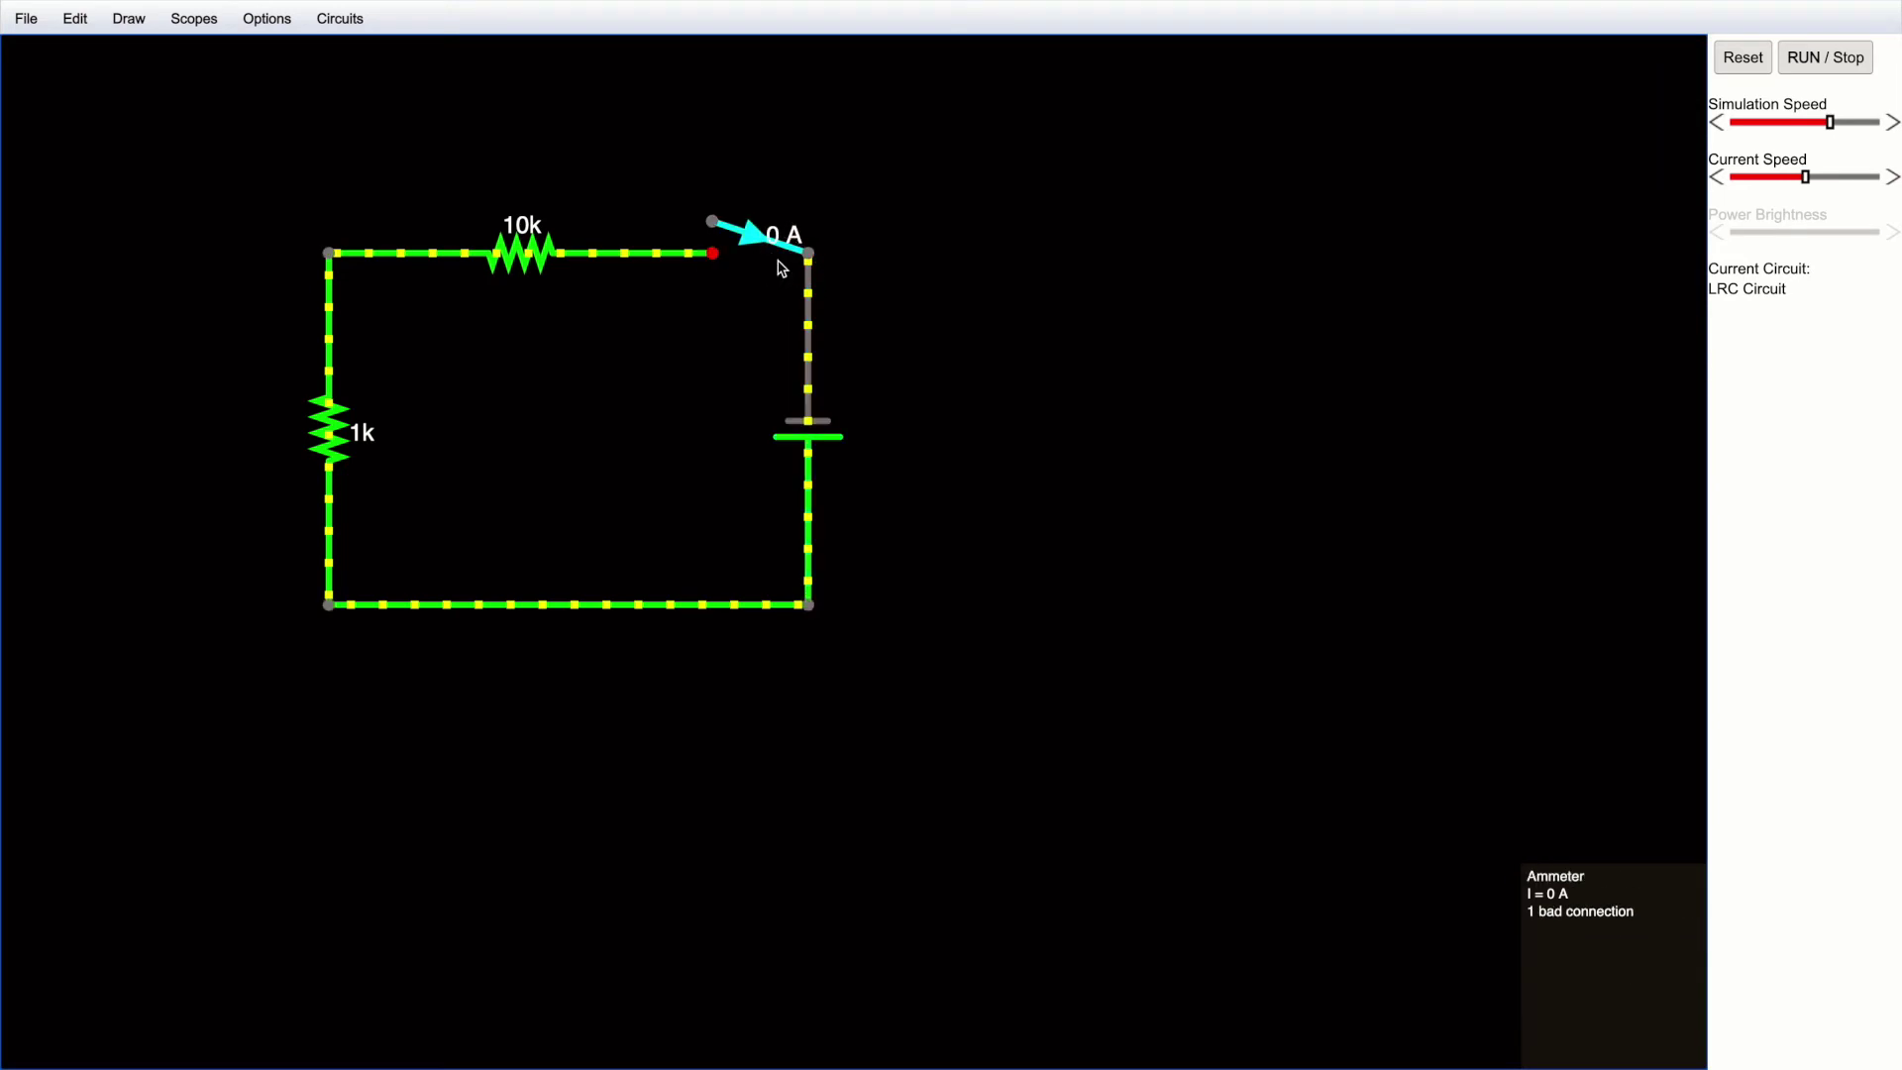
pyautogui.moveTo(718, 236); pyautogui.dragTo(721, 256)
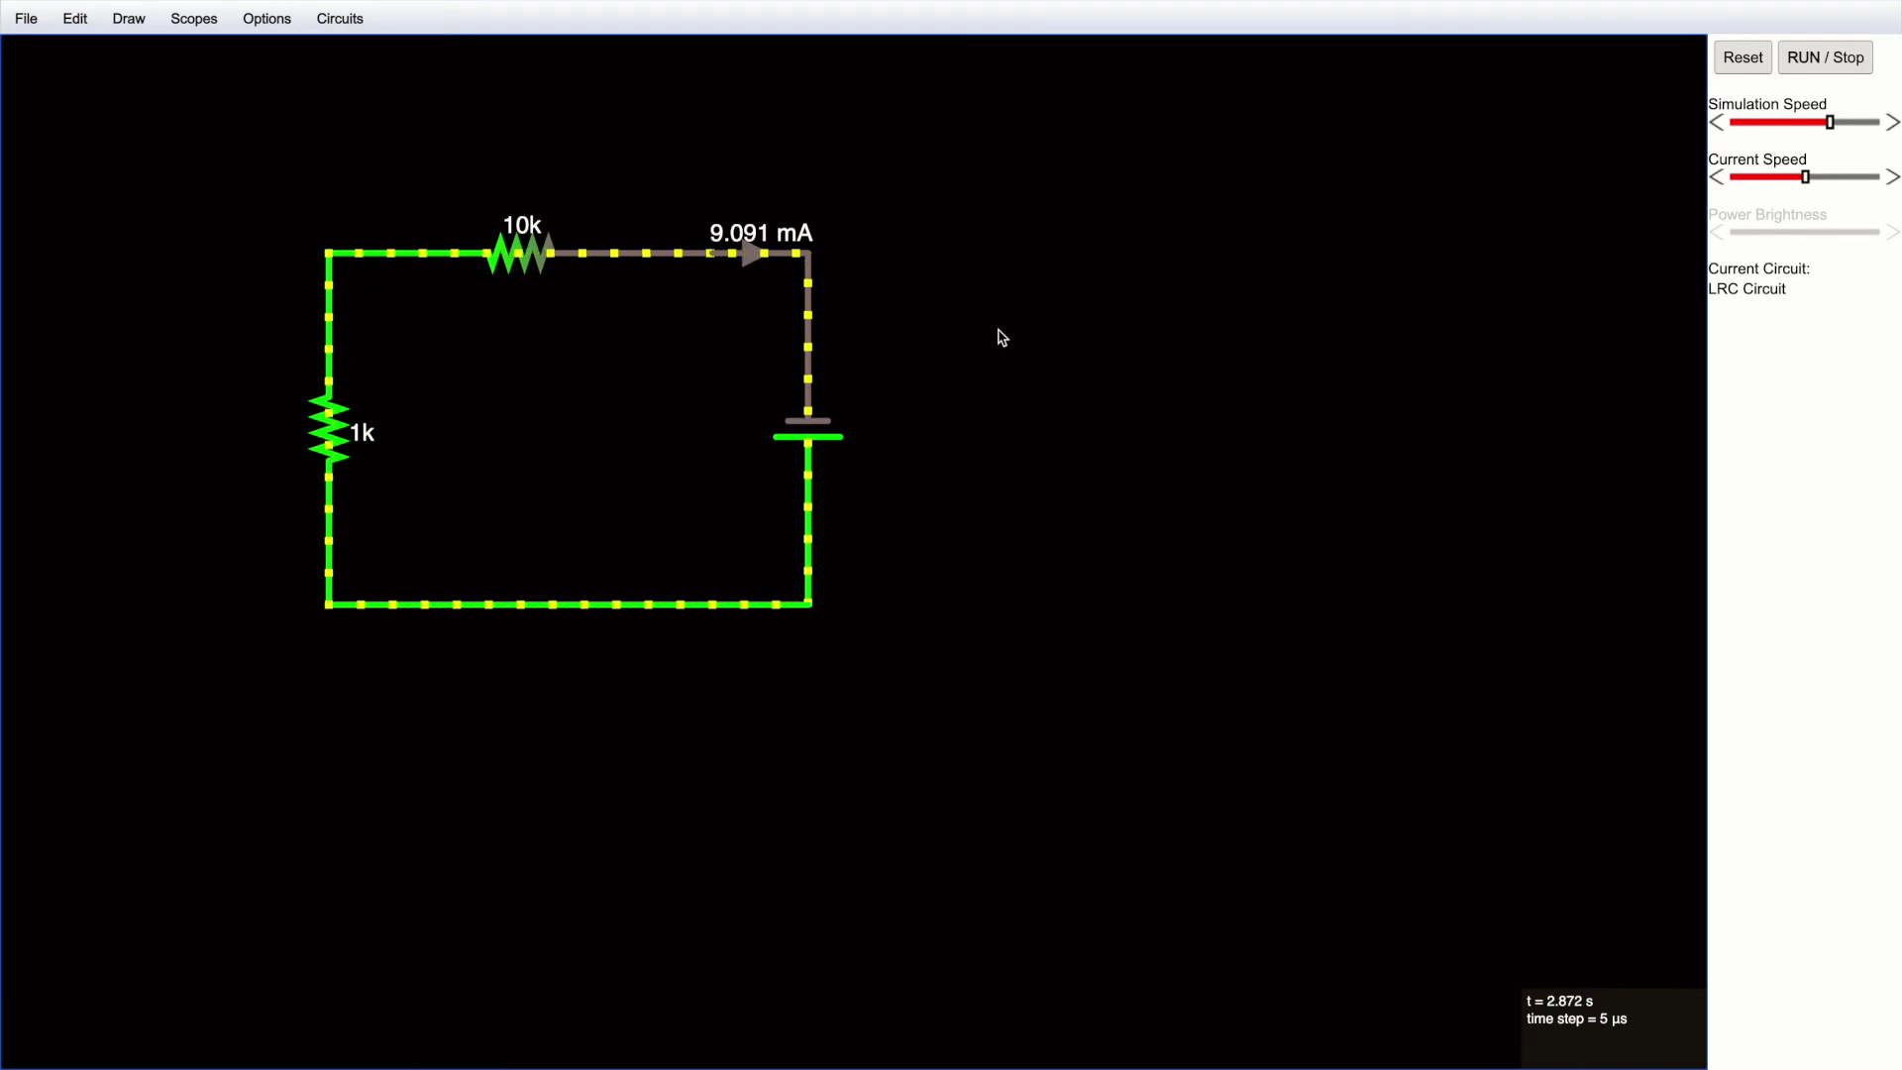
pyautogui.scroll(-3, 1007, 412)
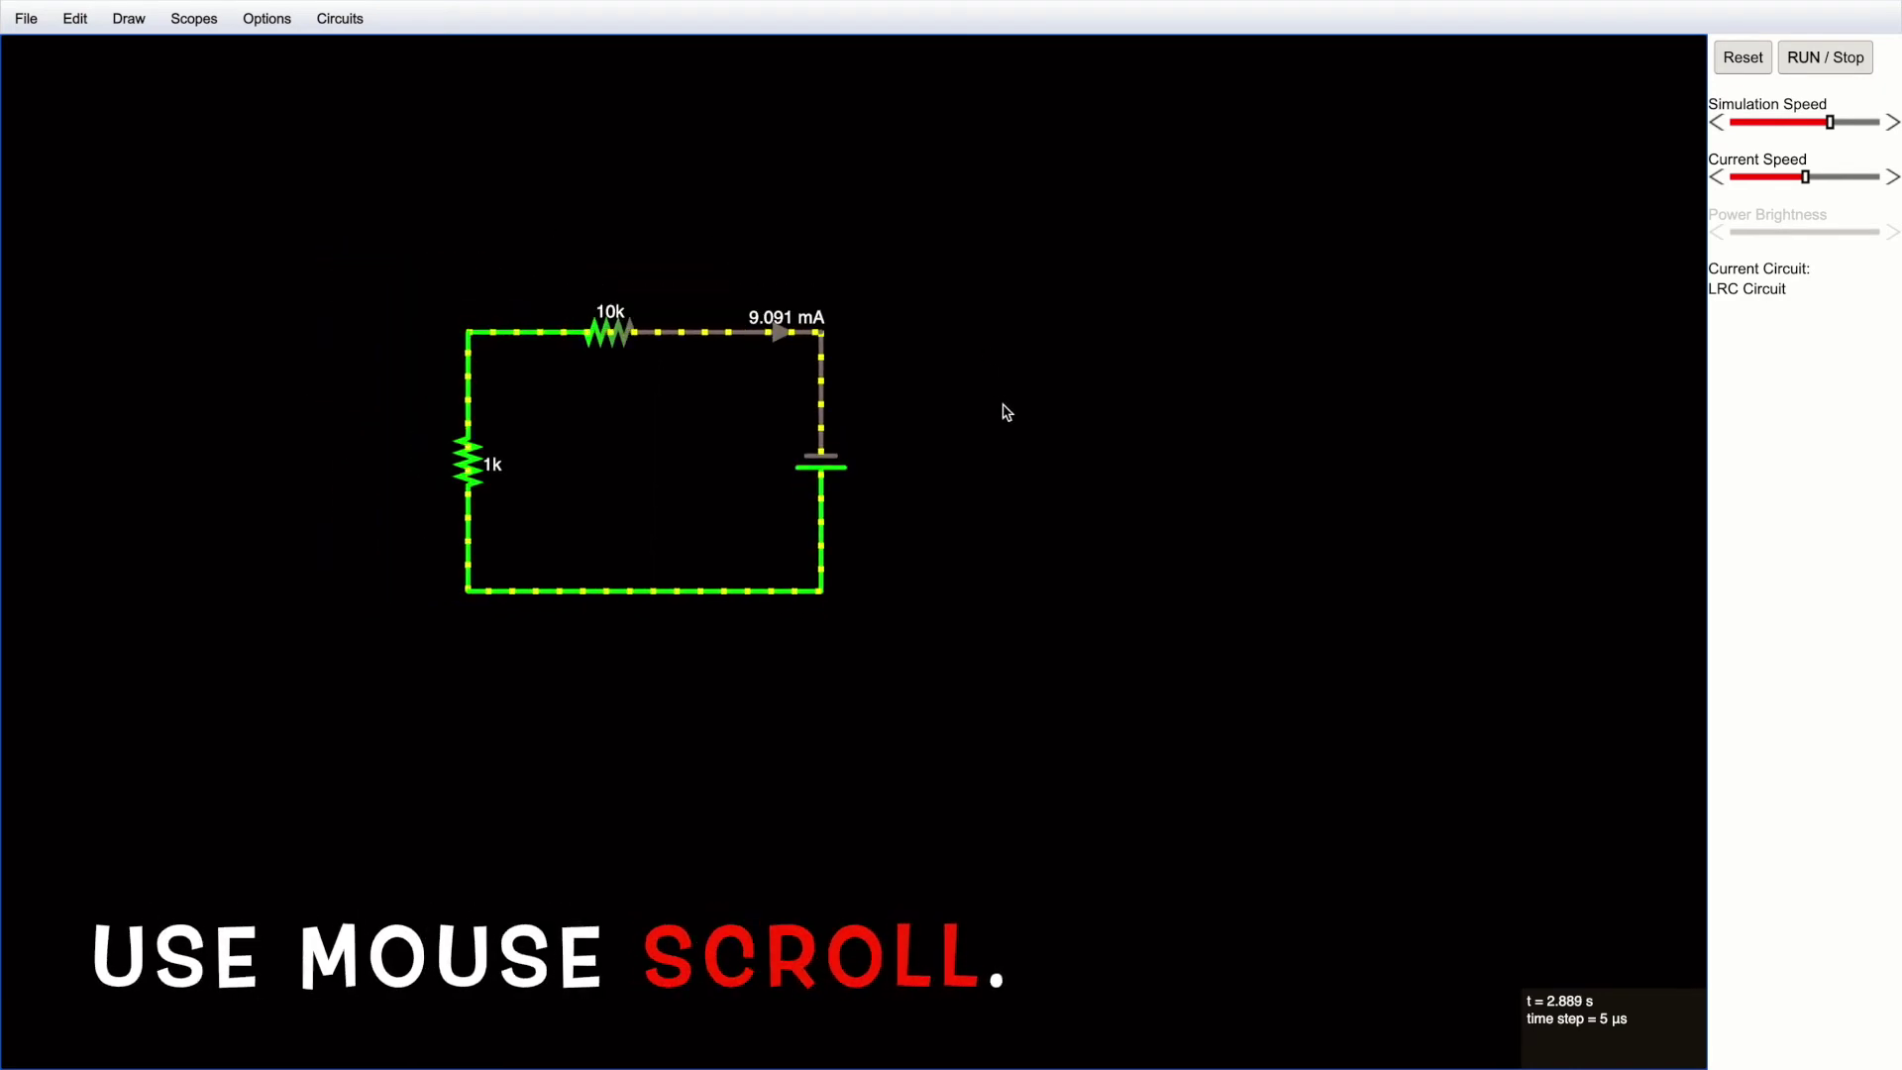
pyautogui.scroll(3, 1006, 412)
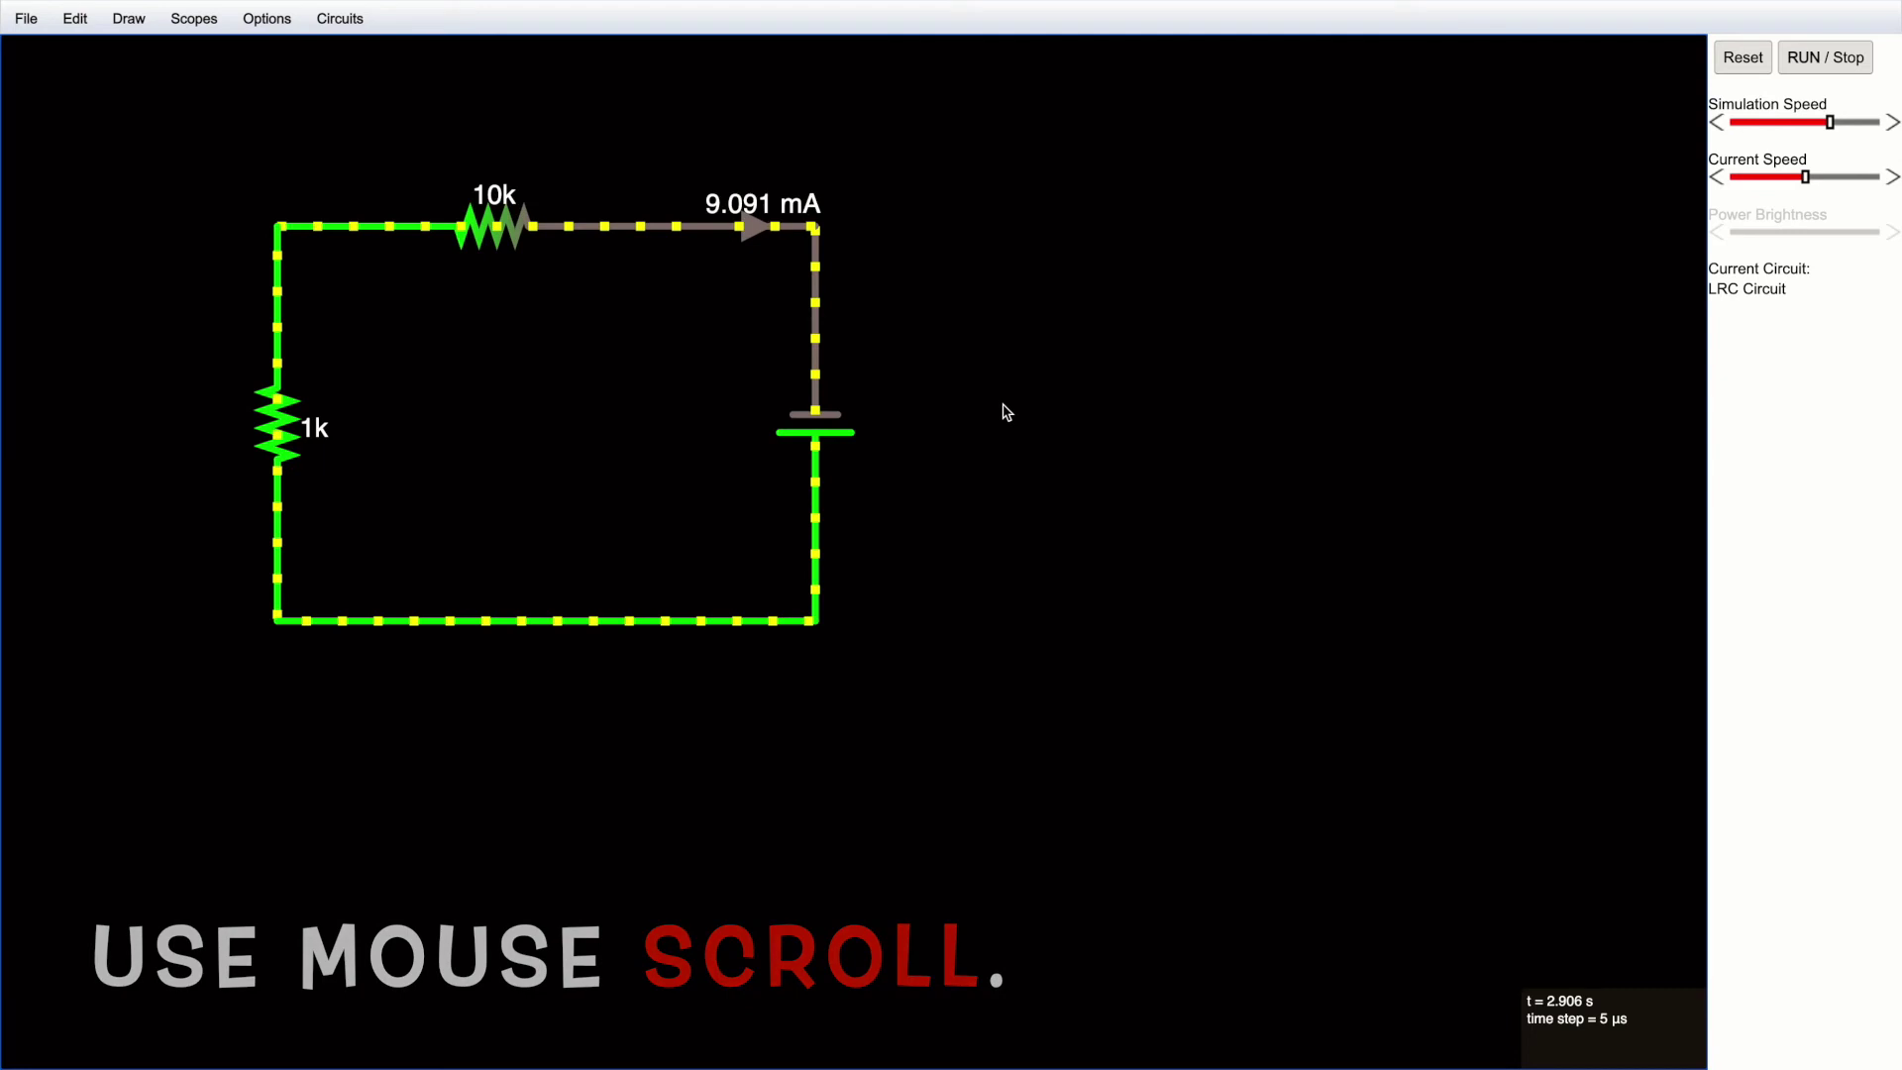
pyautogui.scroll(-1, 1006, 412)
pyautogui.scroll(2, 1007, 412)
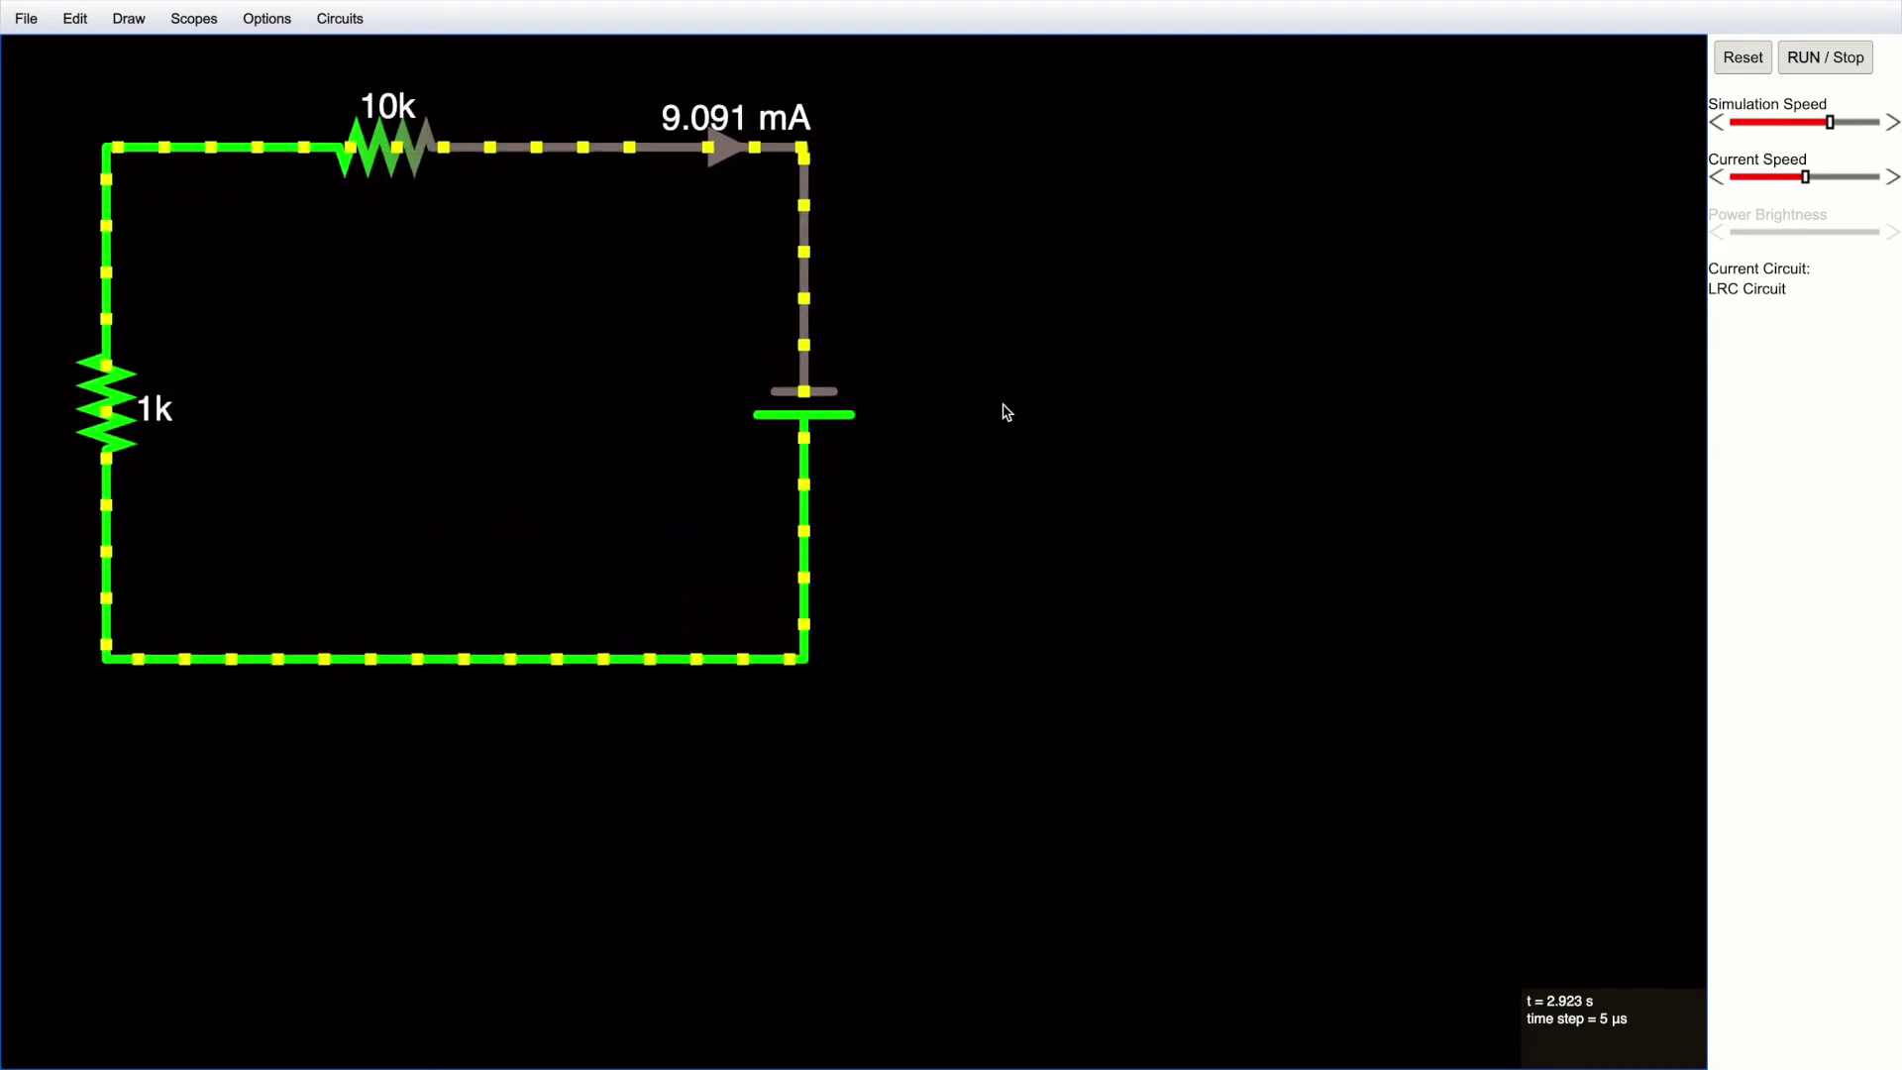
pyautogui.scroll(-3, 1006, 412)
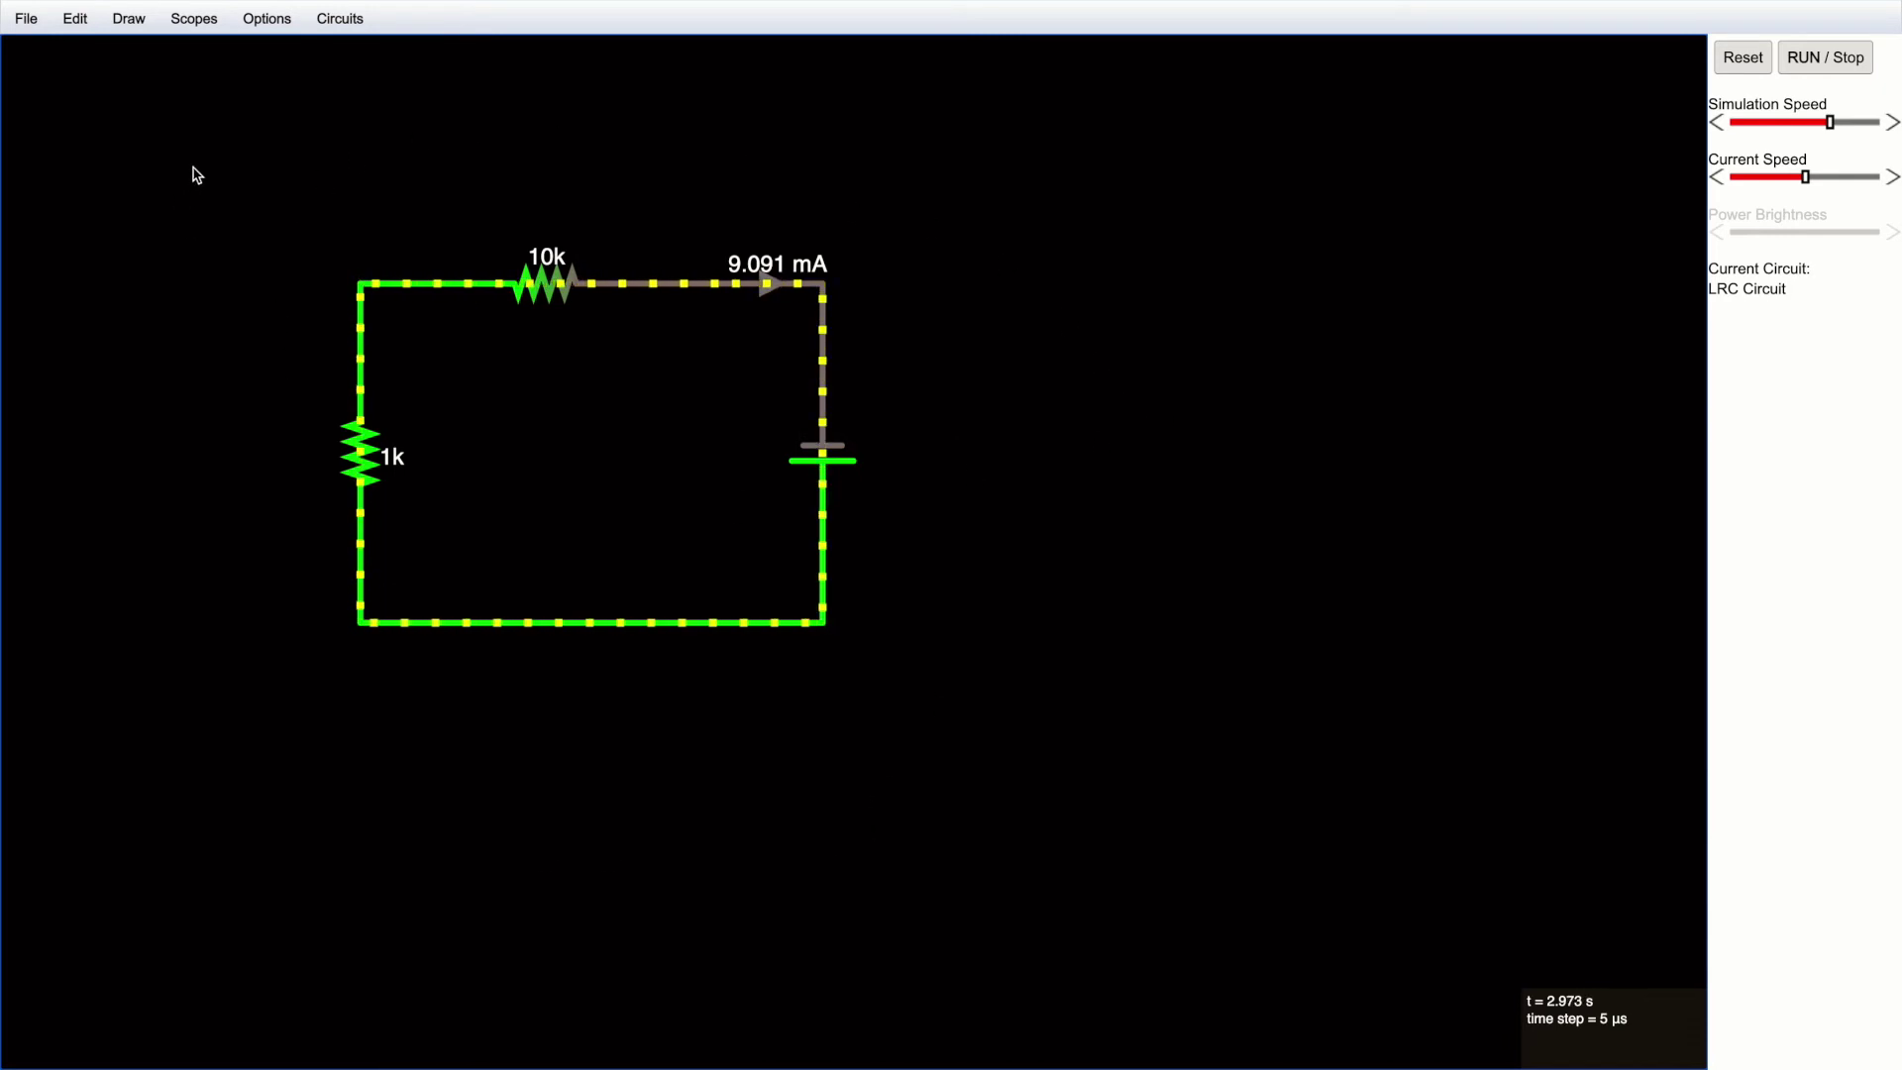
# Step: Use Drag All to move the whole circuit up and right, towards the upper middle of the drawing area
pyautogui.rightClick(1099, 264)
pyautogui.moveTo(1199, 538)
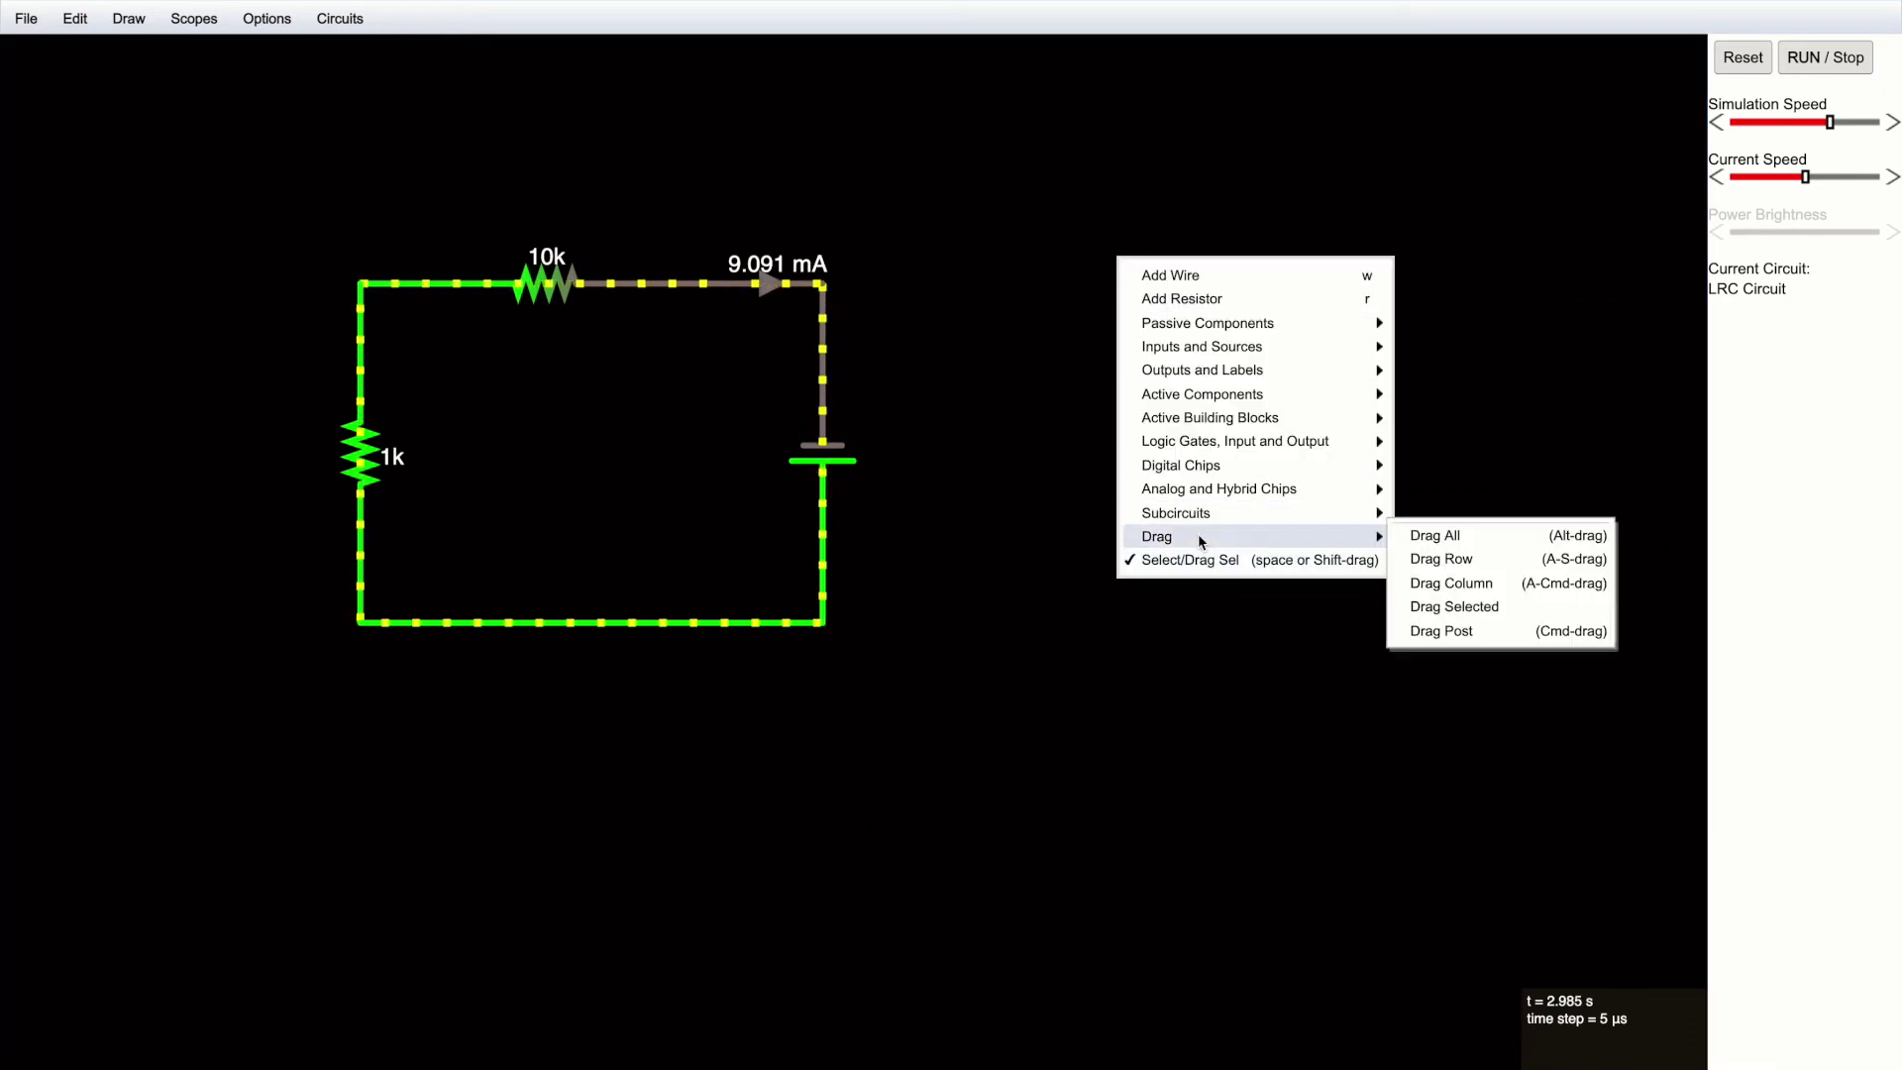
pyautogui.click(1493, 545)
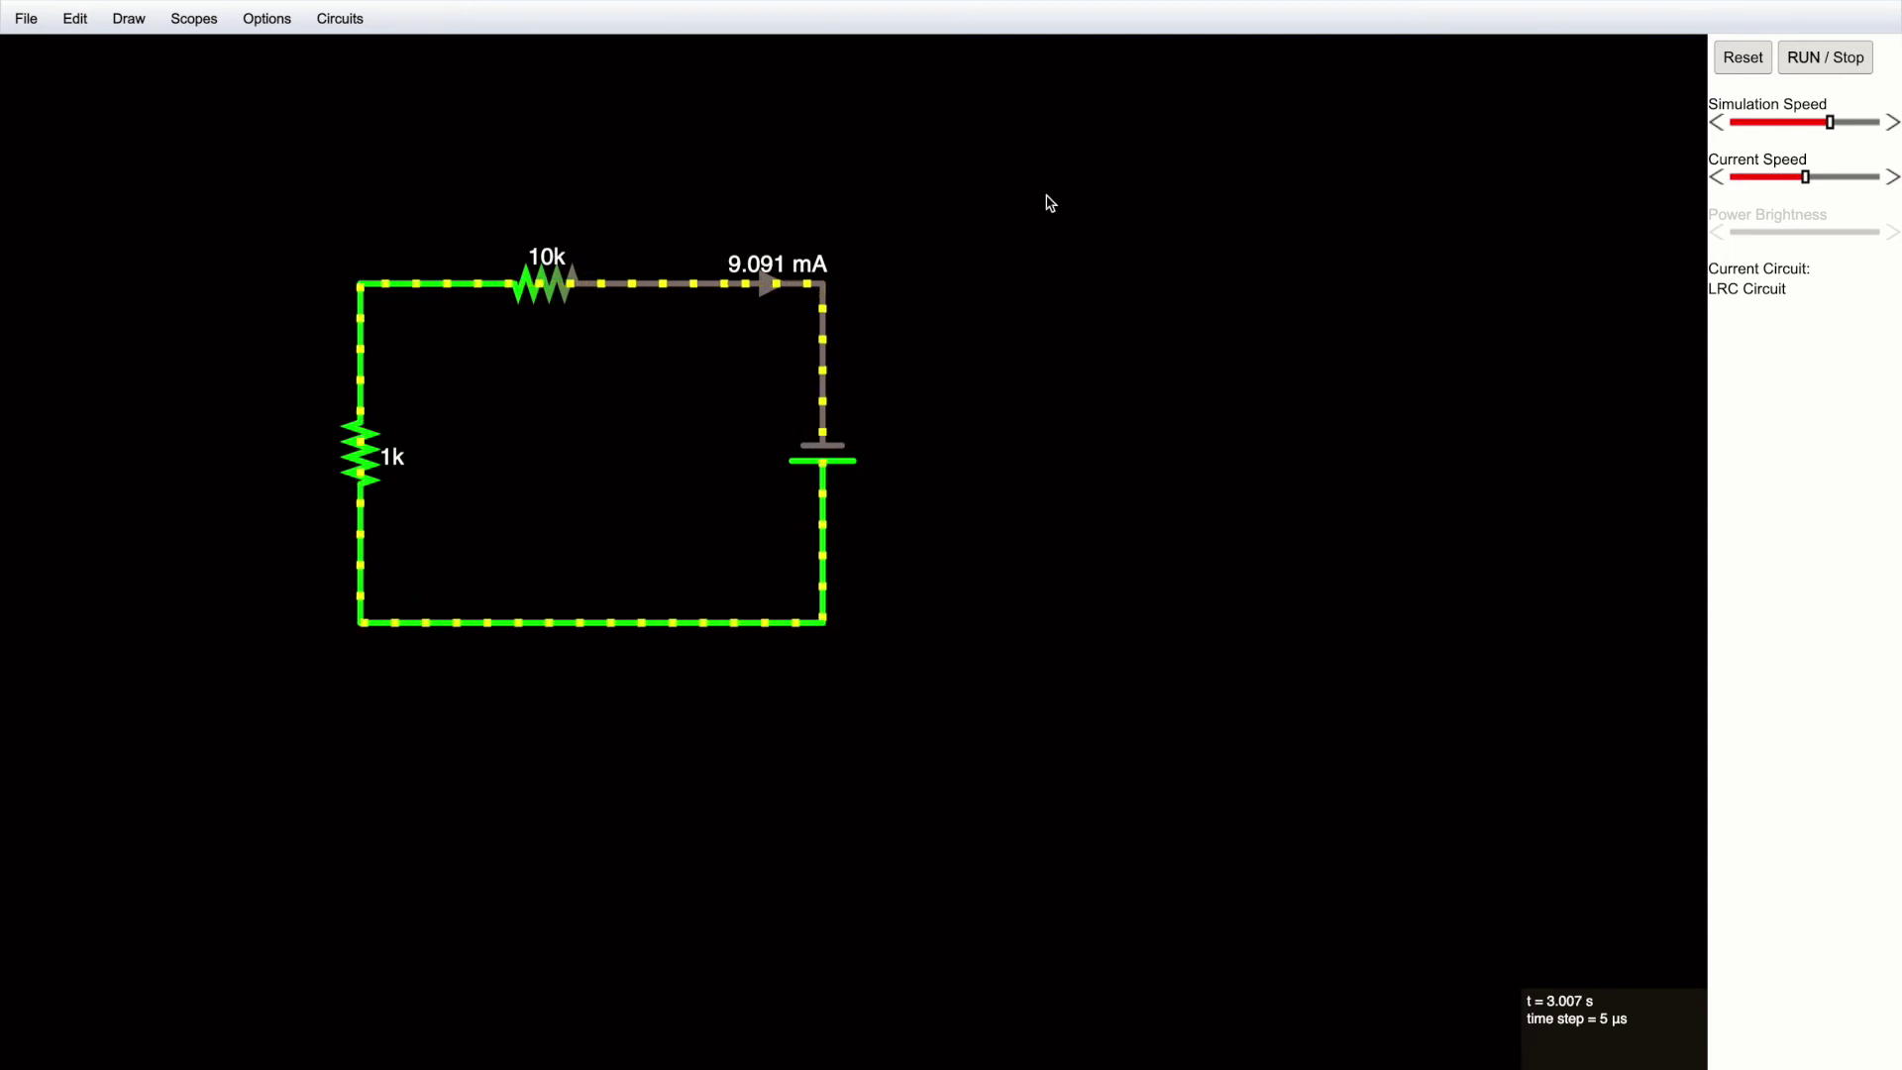
pyautogui.moveTo(1167, 188); pyautogui.dragTo(863, 179)
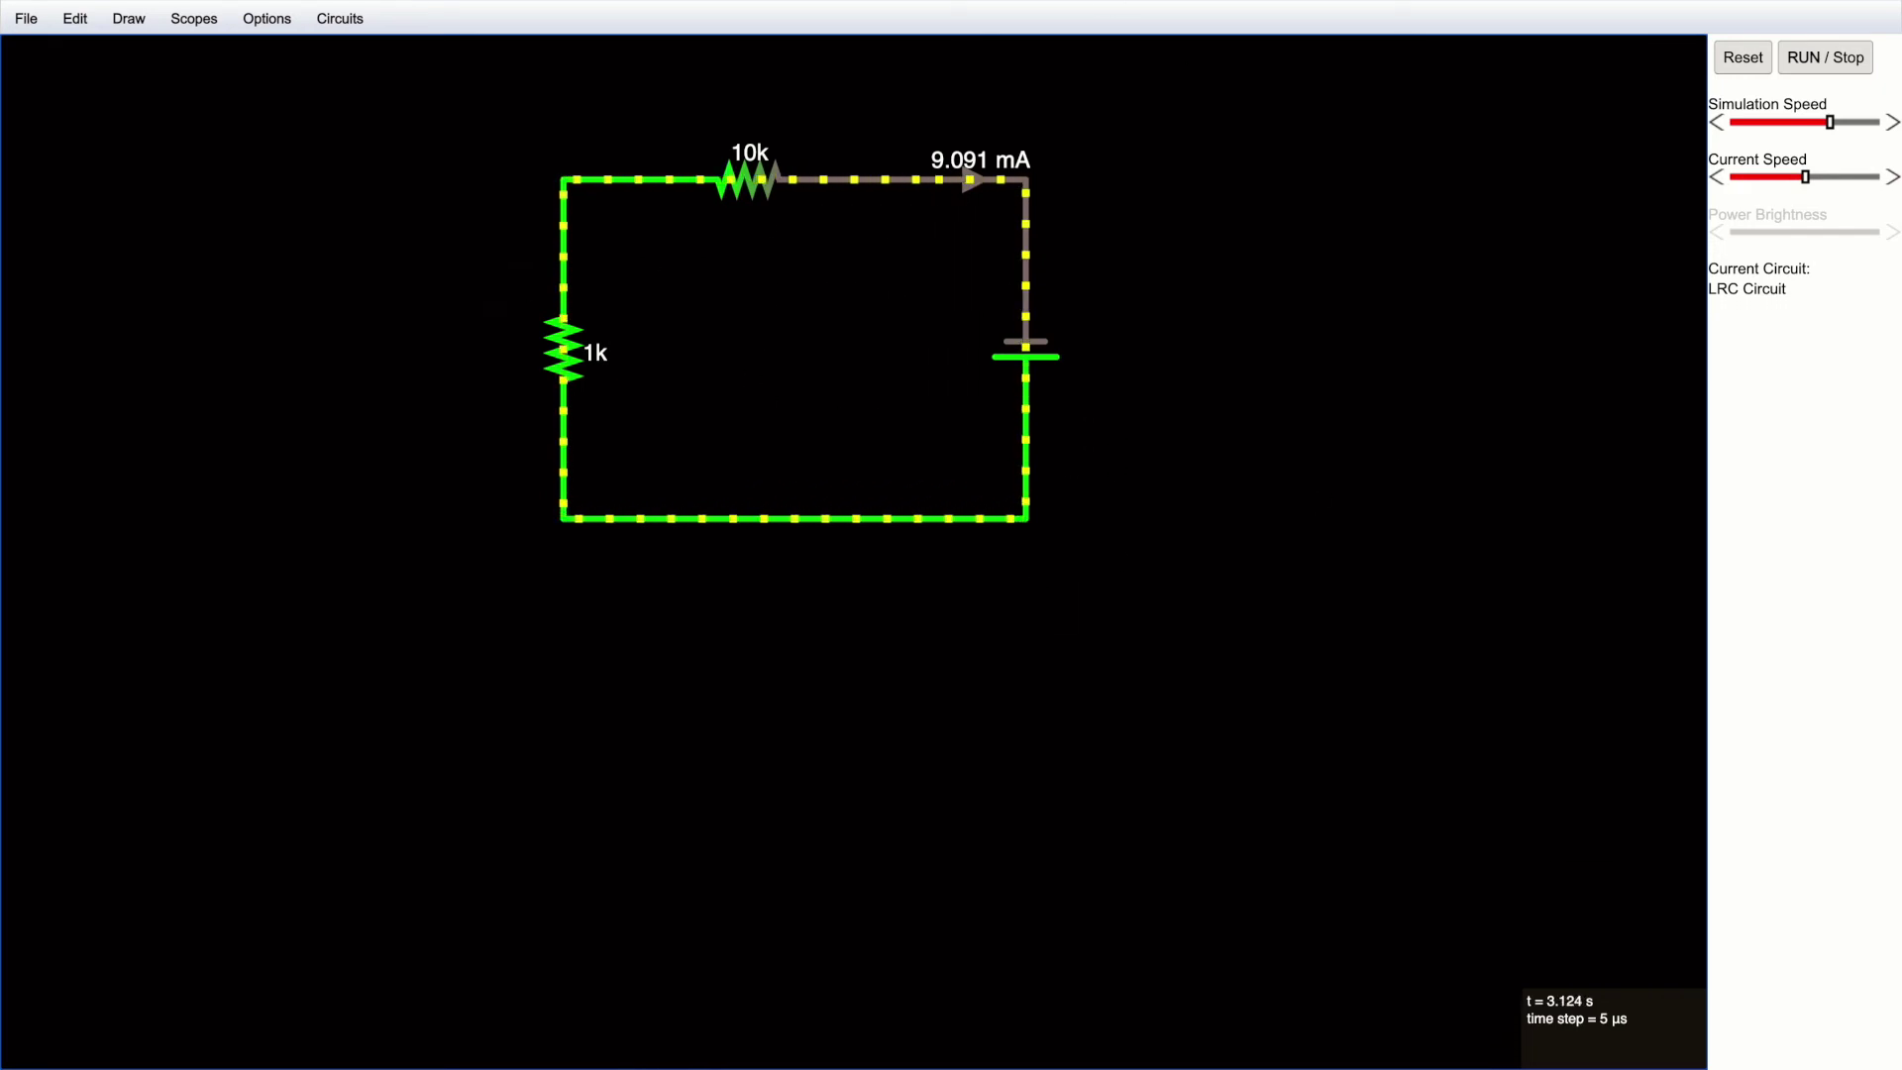
# Step: Stop and restart the simulation, and lower the current speed slightly
pyautogui.click(1814, 61)
pyautogui.click(1815, 61)
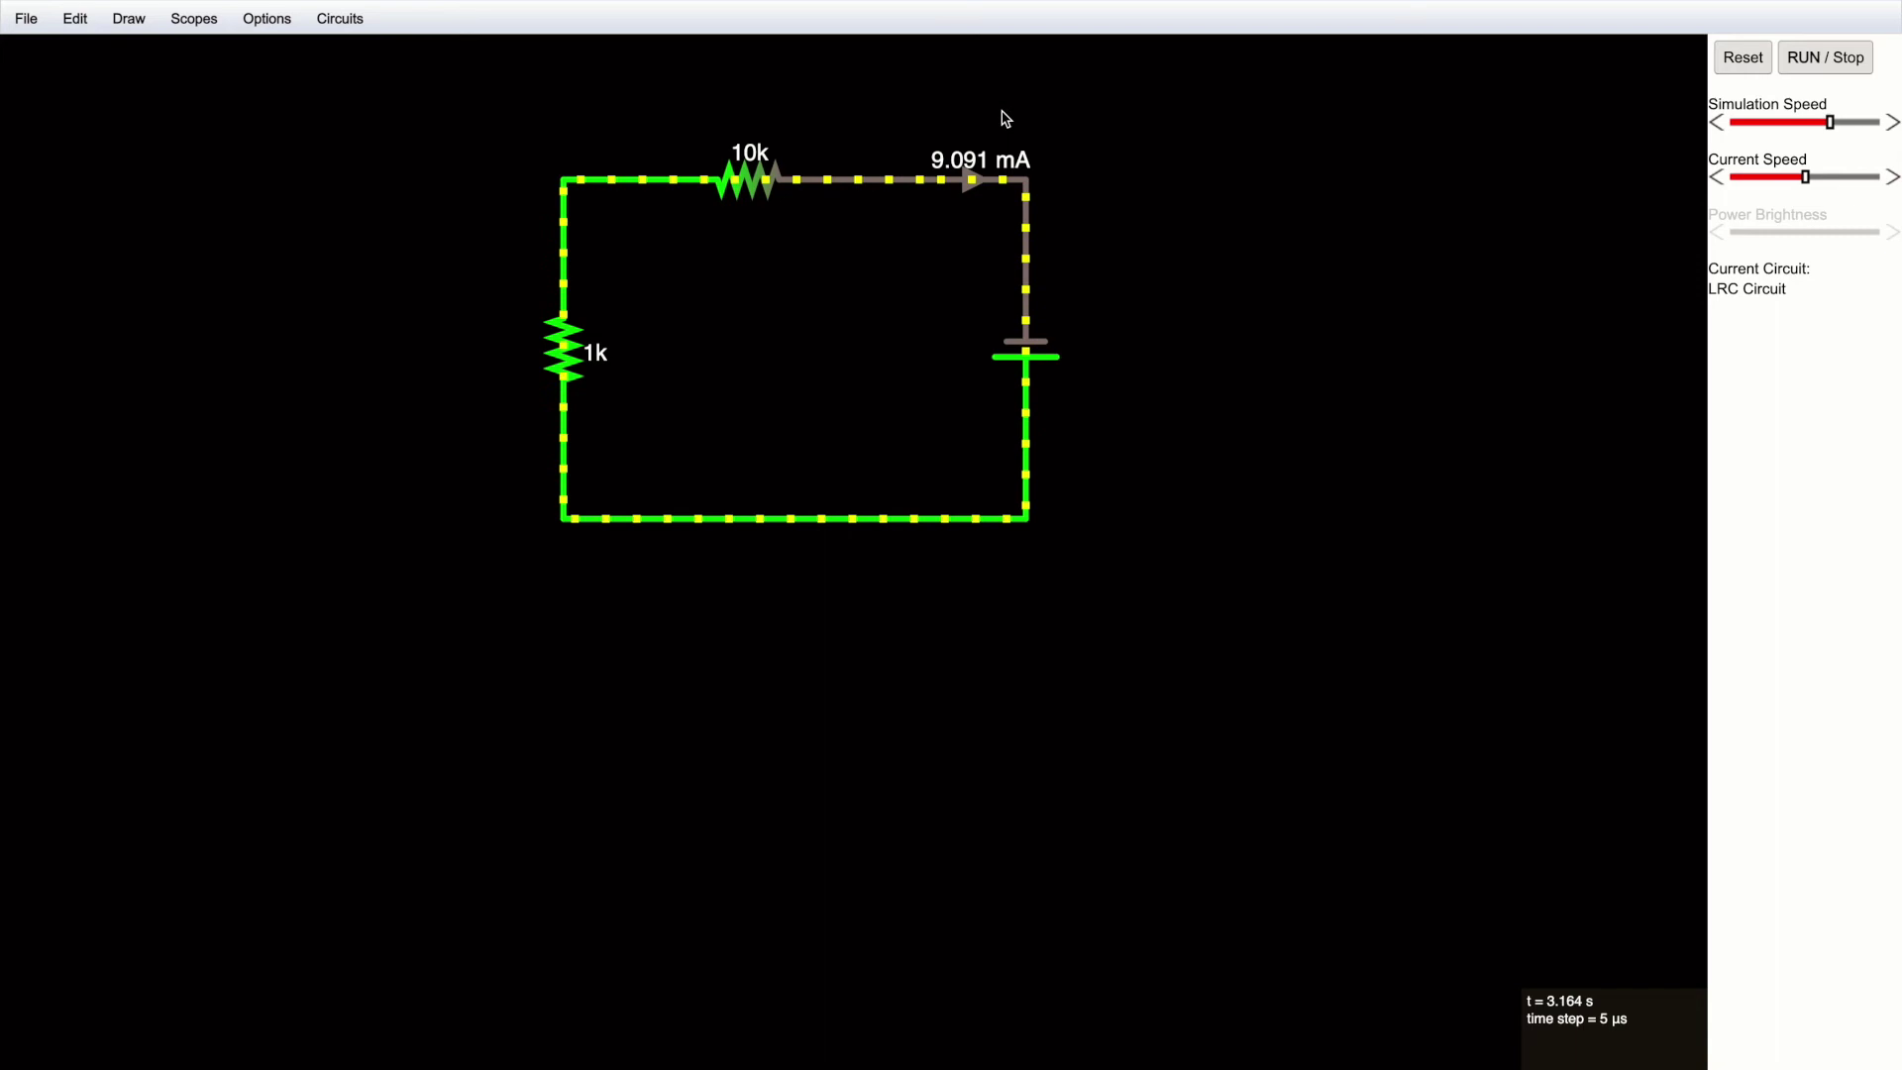
pyautogui.moveTo(1805, 181)
pyautogui.mouseDown()
pyautogui.moveTo(1859, 187)
pyautogui.moveTo(1767, 184)
pyautogui.moveTo(1796, 182)
pyautogui.mouseUp()
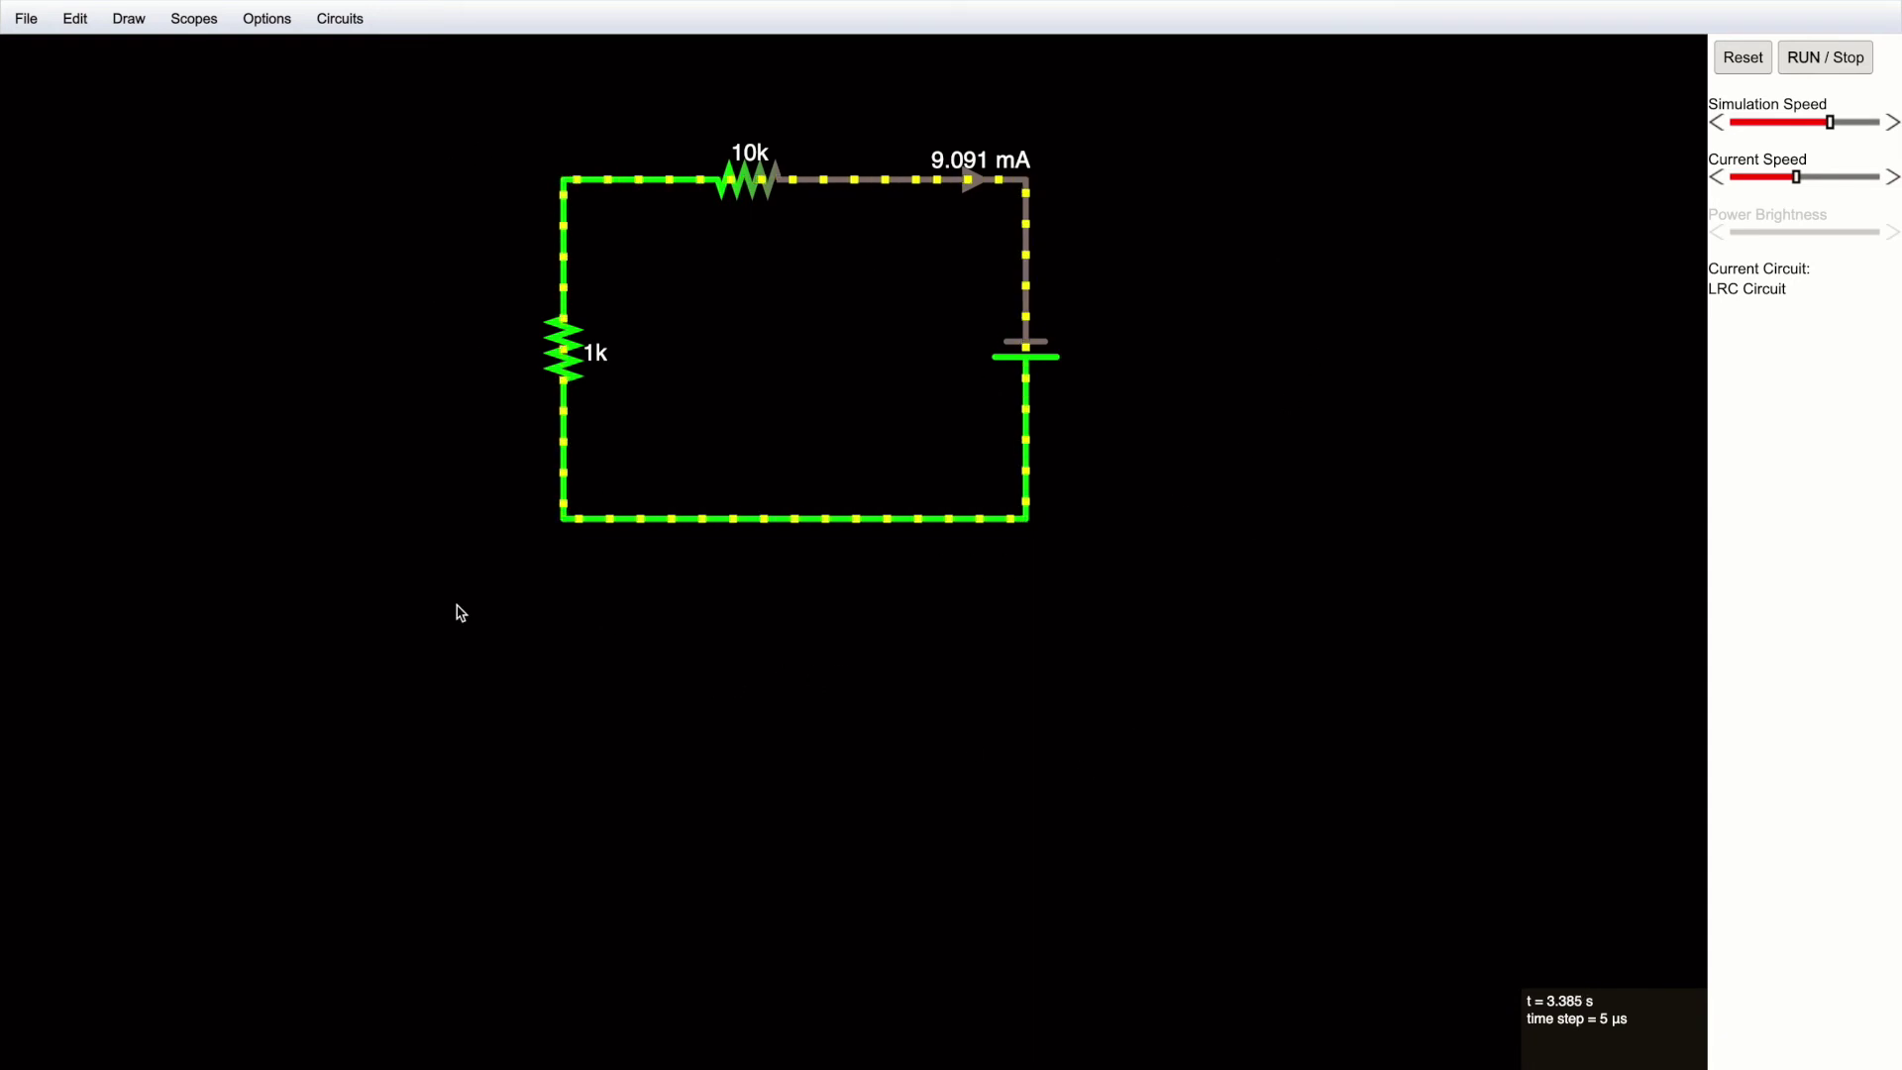
pyautogui.click(129, 18)
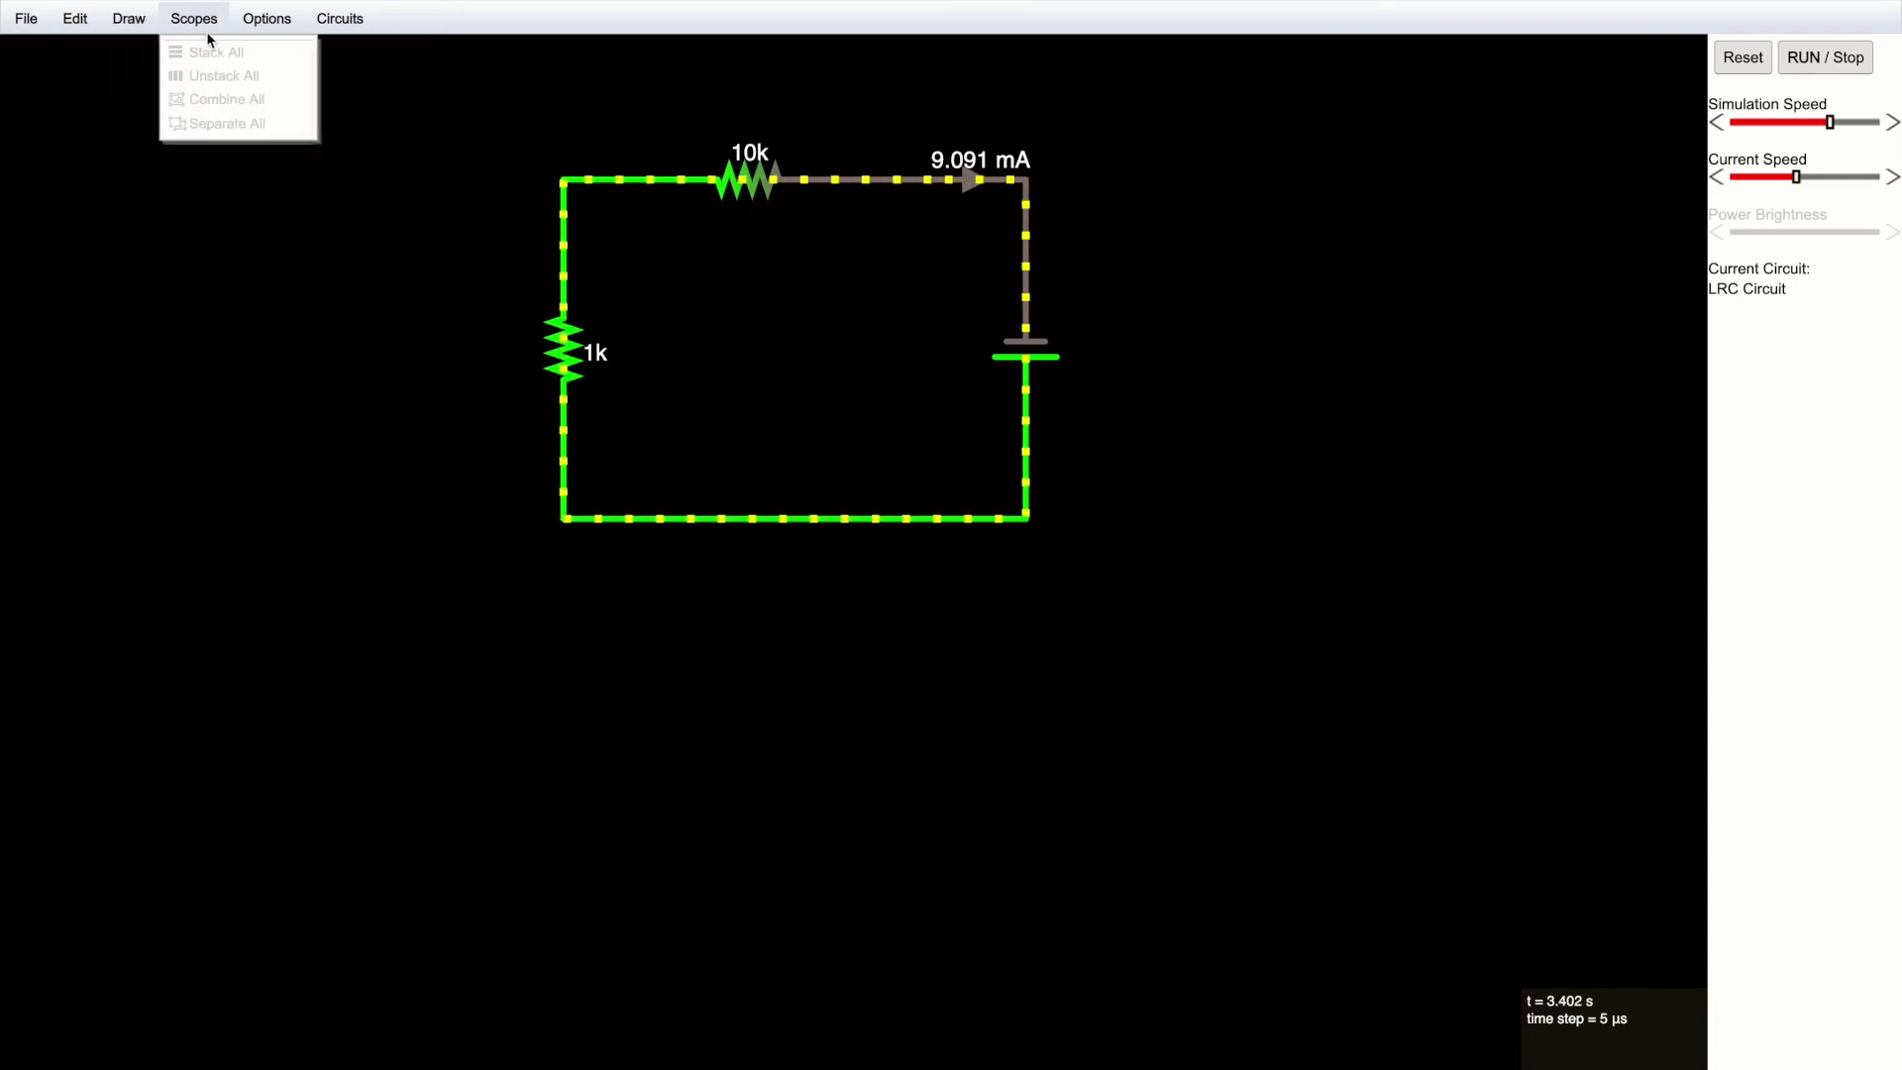
pyautogui.moveTo(193, 19)
pyautogui.moveTo(128, 19)
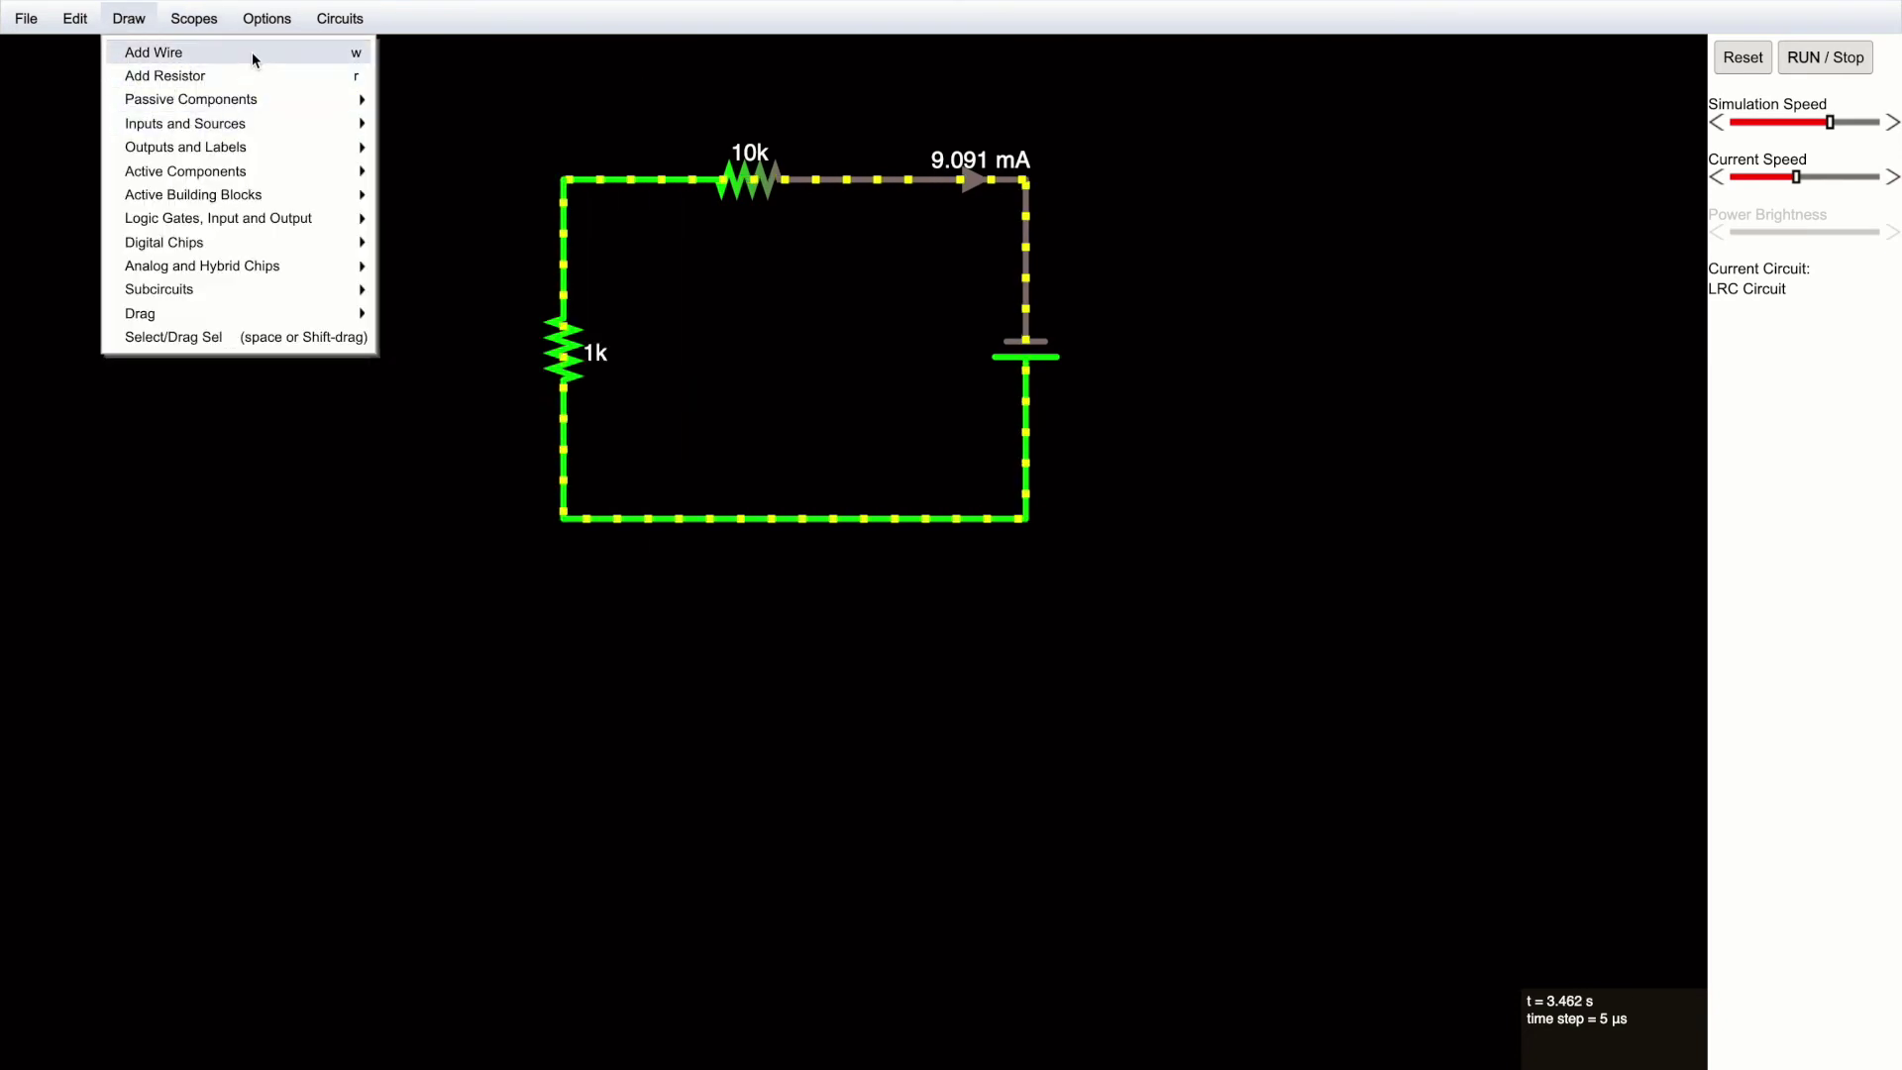
pyautogui.click(265, 526)
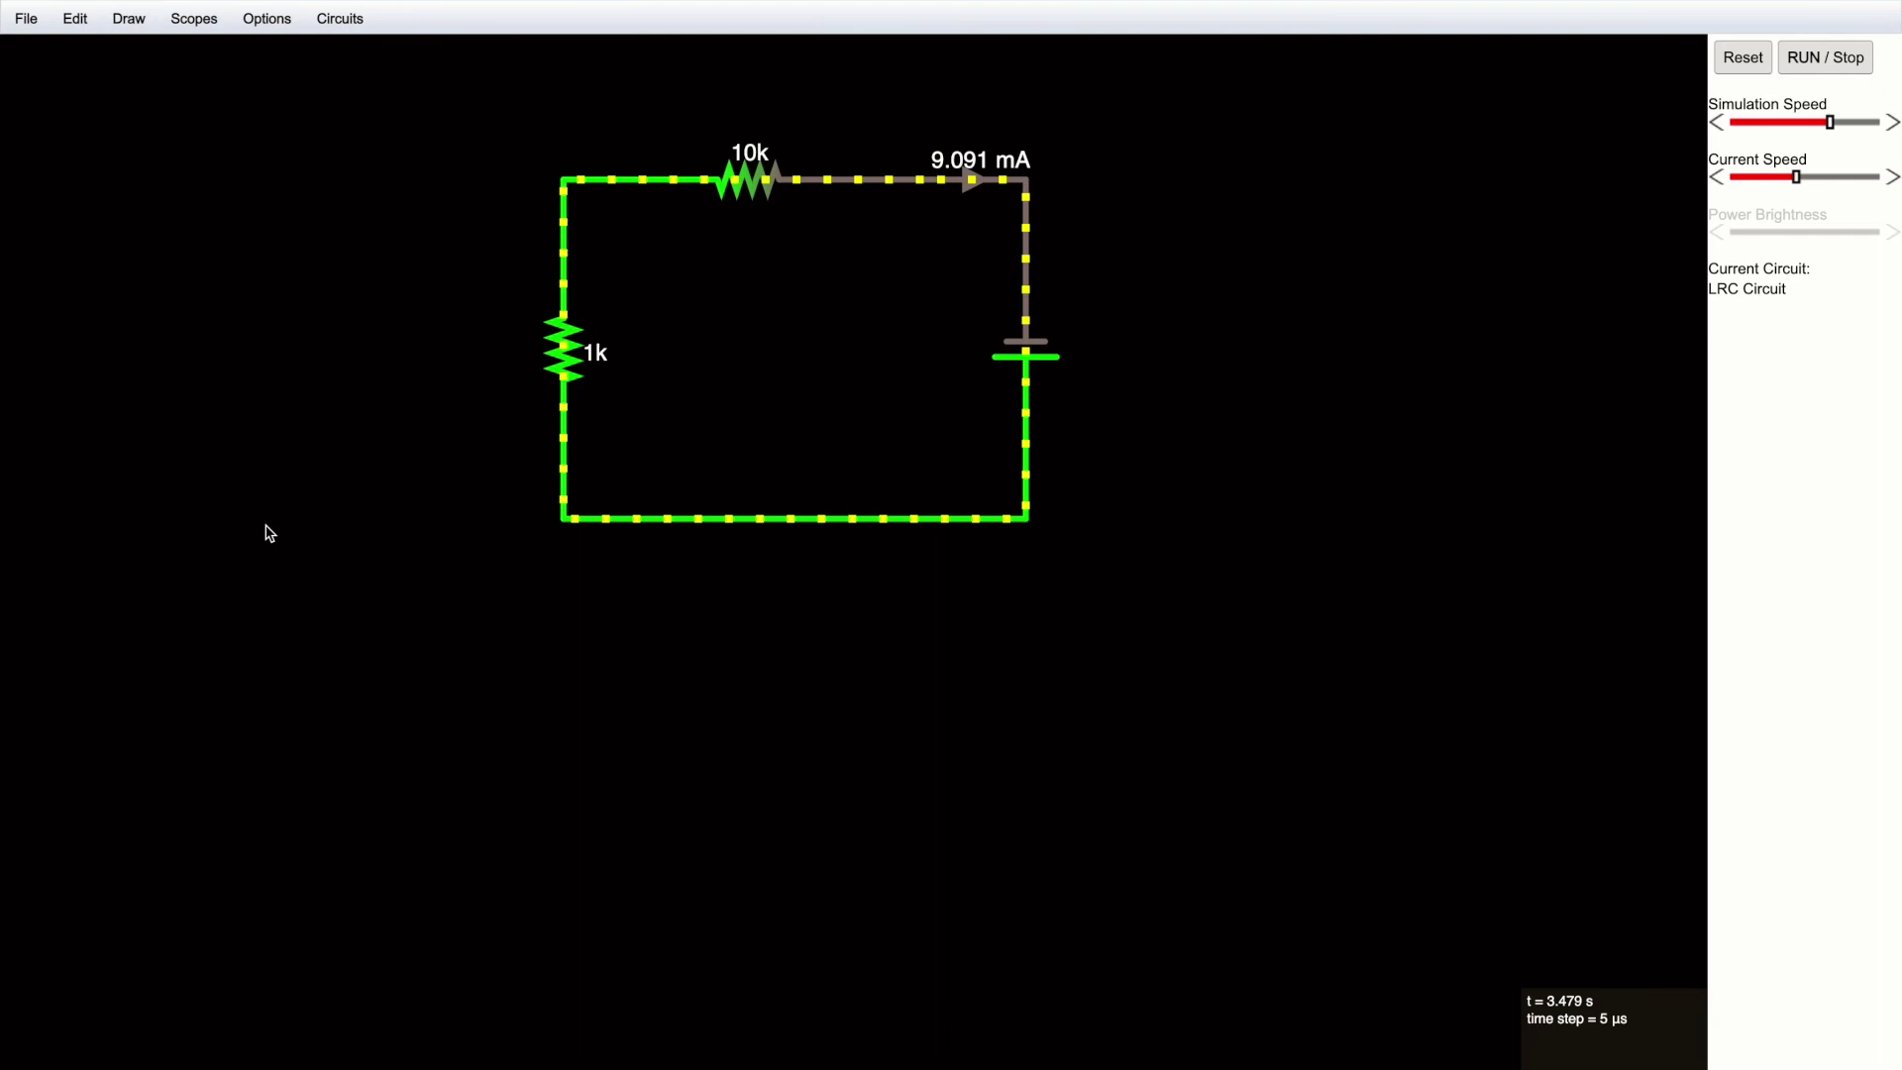
pyautogui.rightClick(1252, 242)
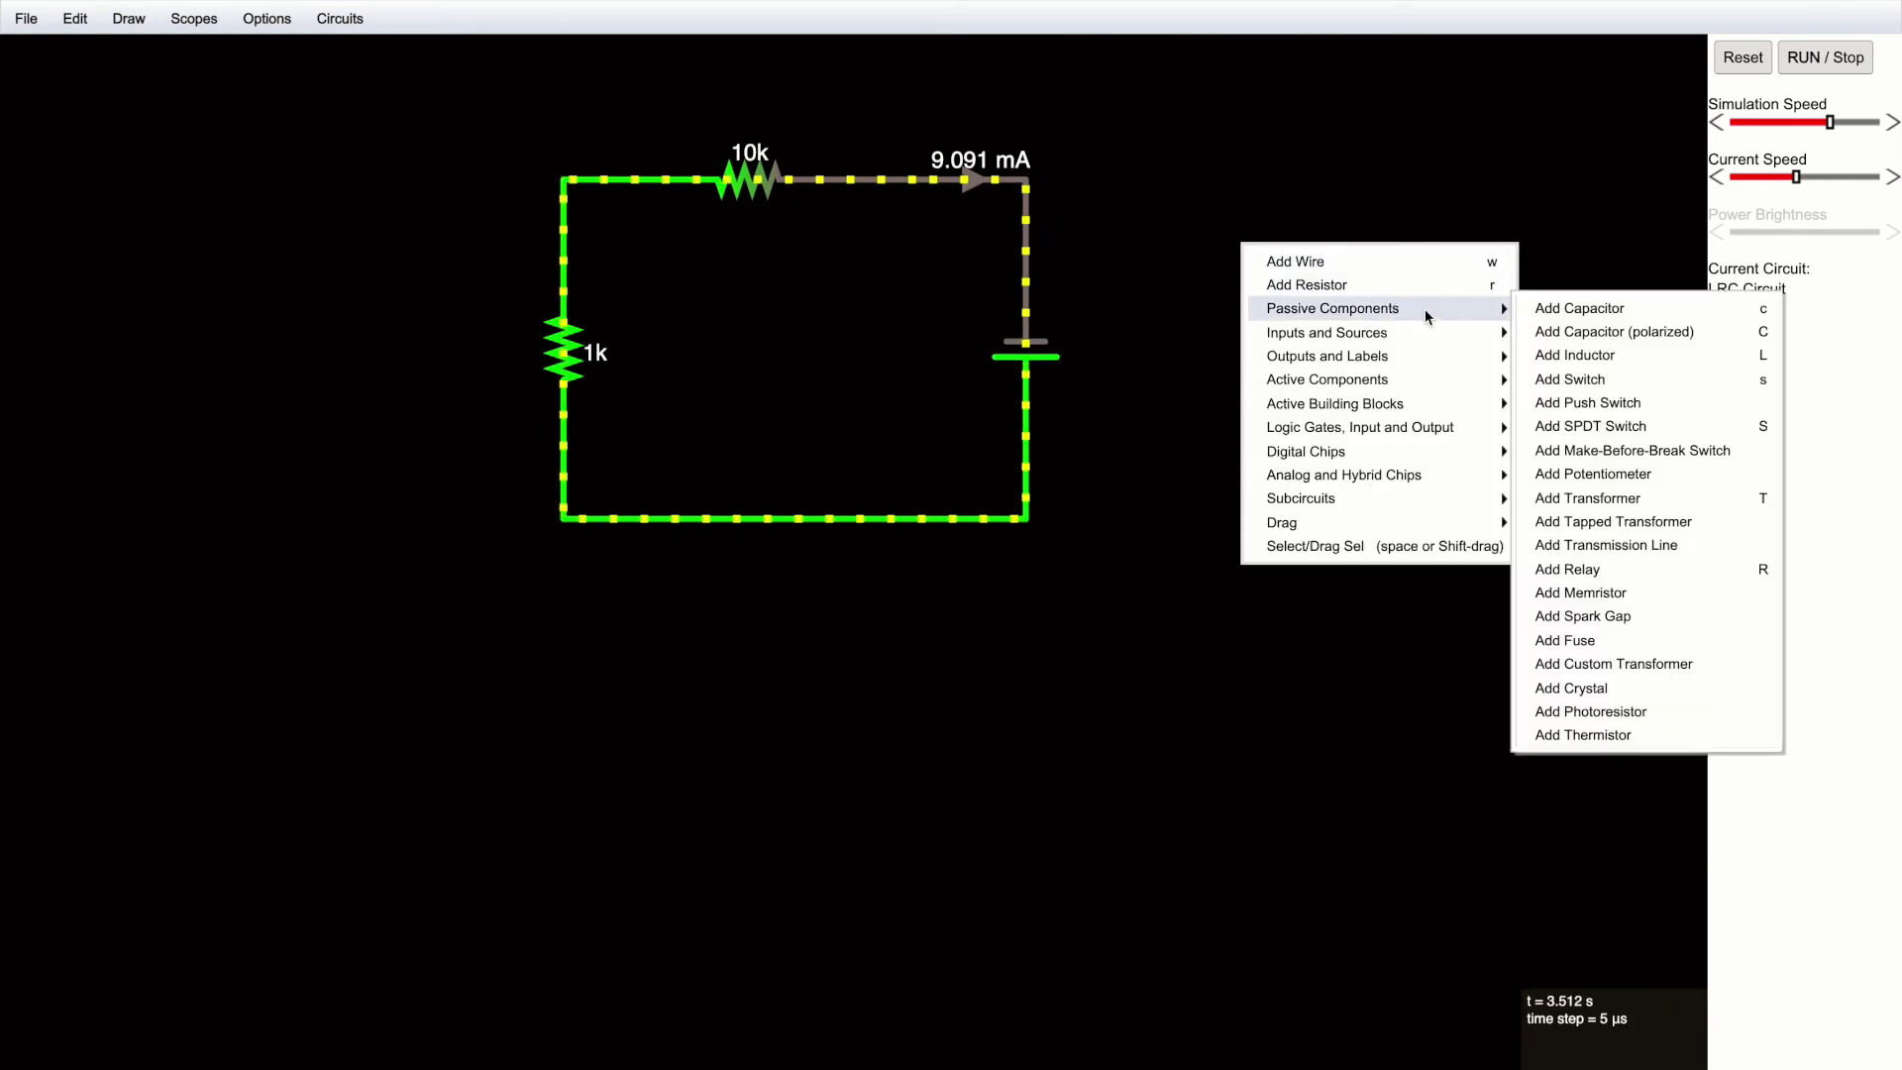
# Step: Raise the simulation's current speed slightly
pyautogui.moveTo(1466, 478)
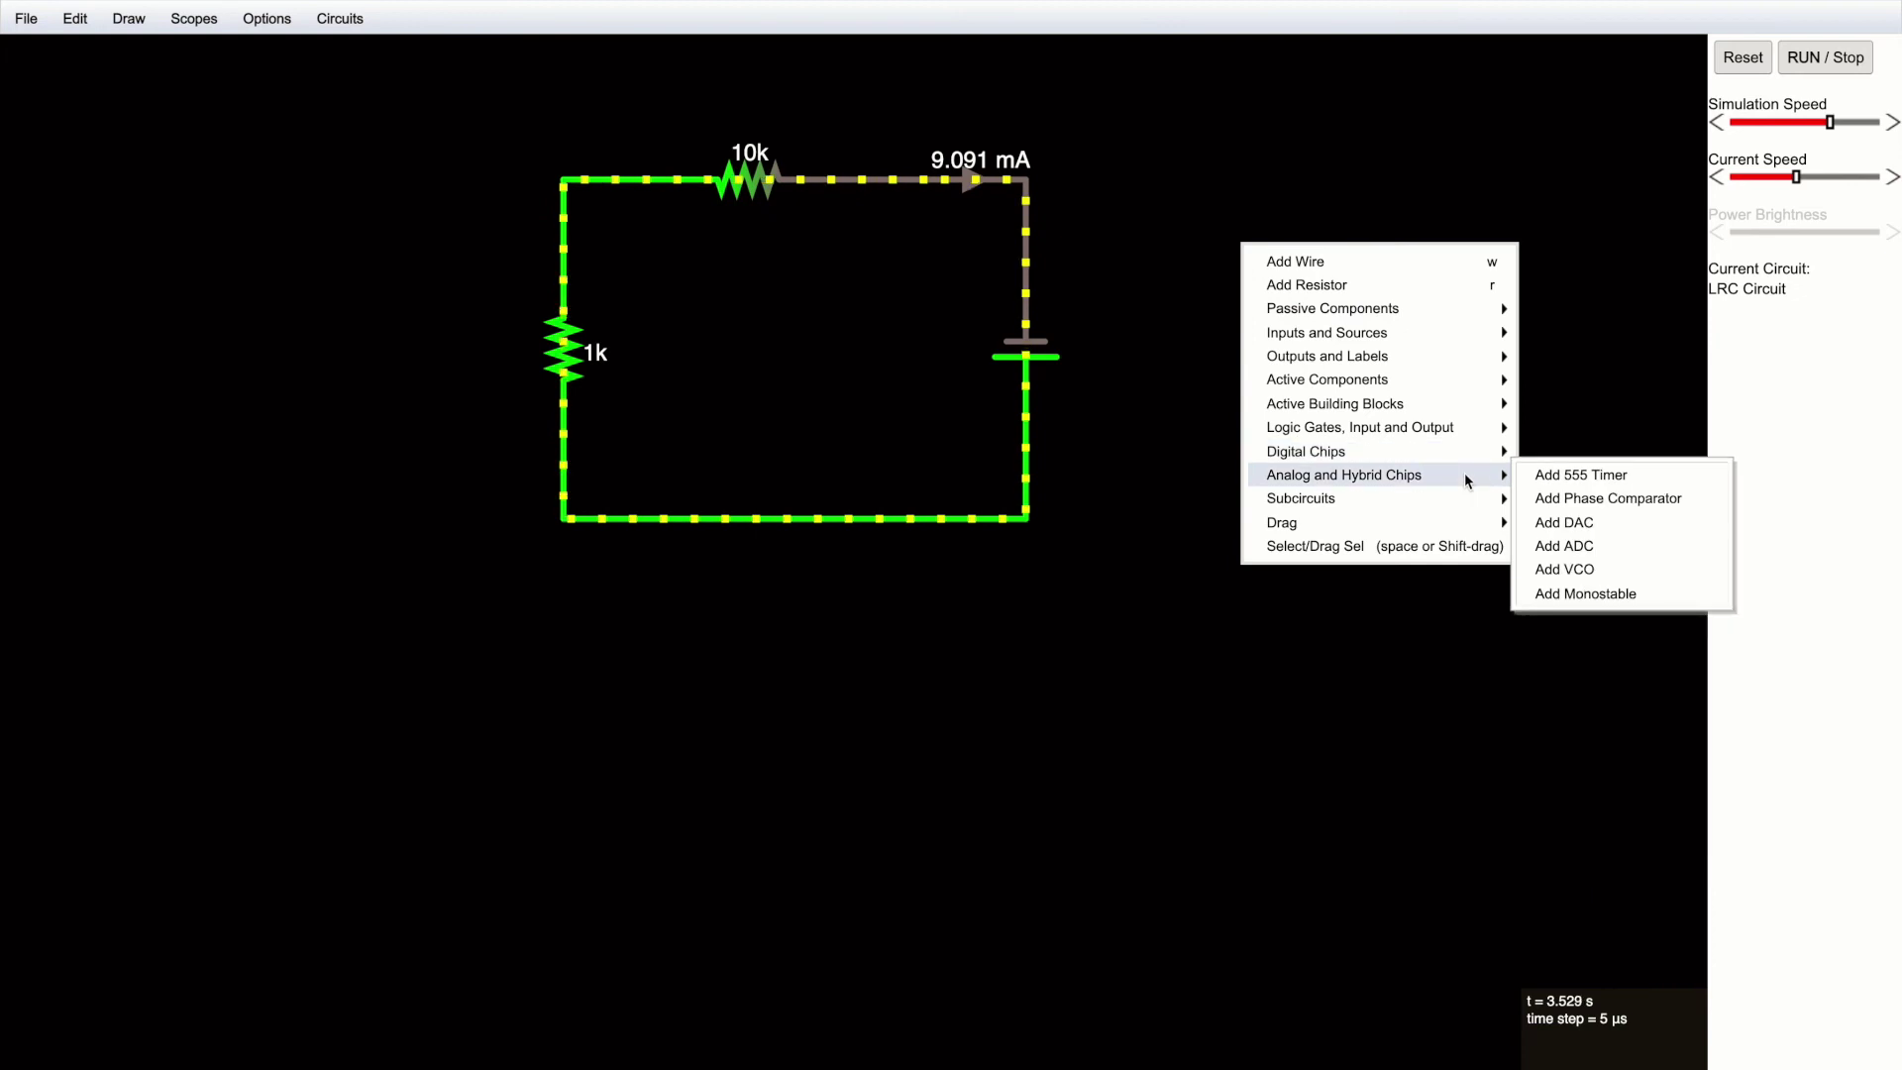
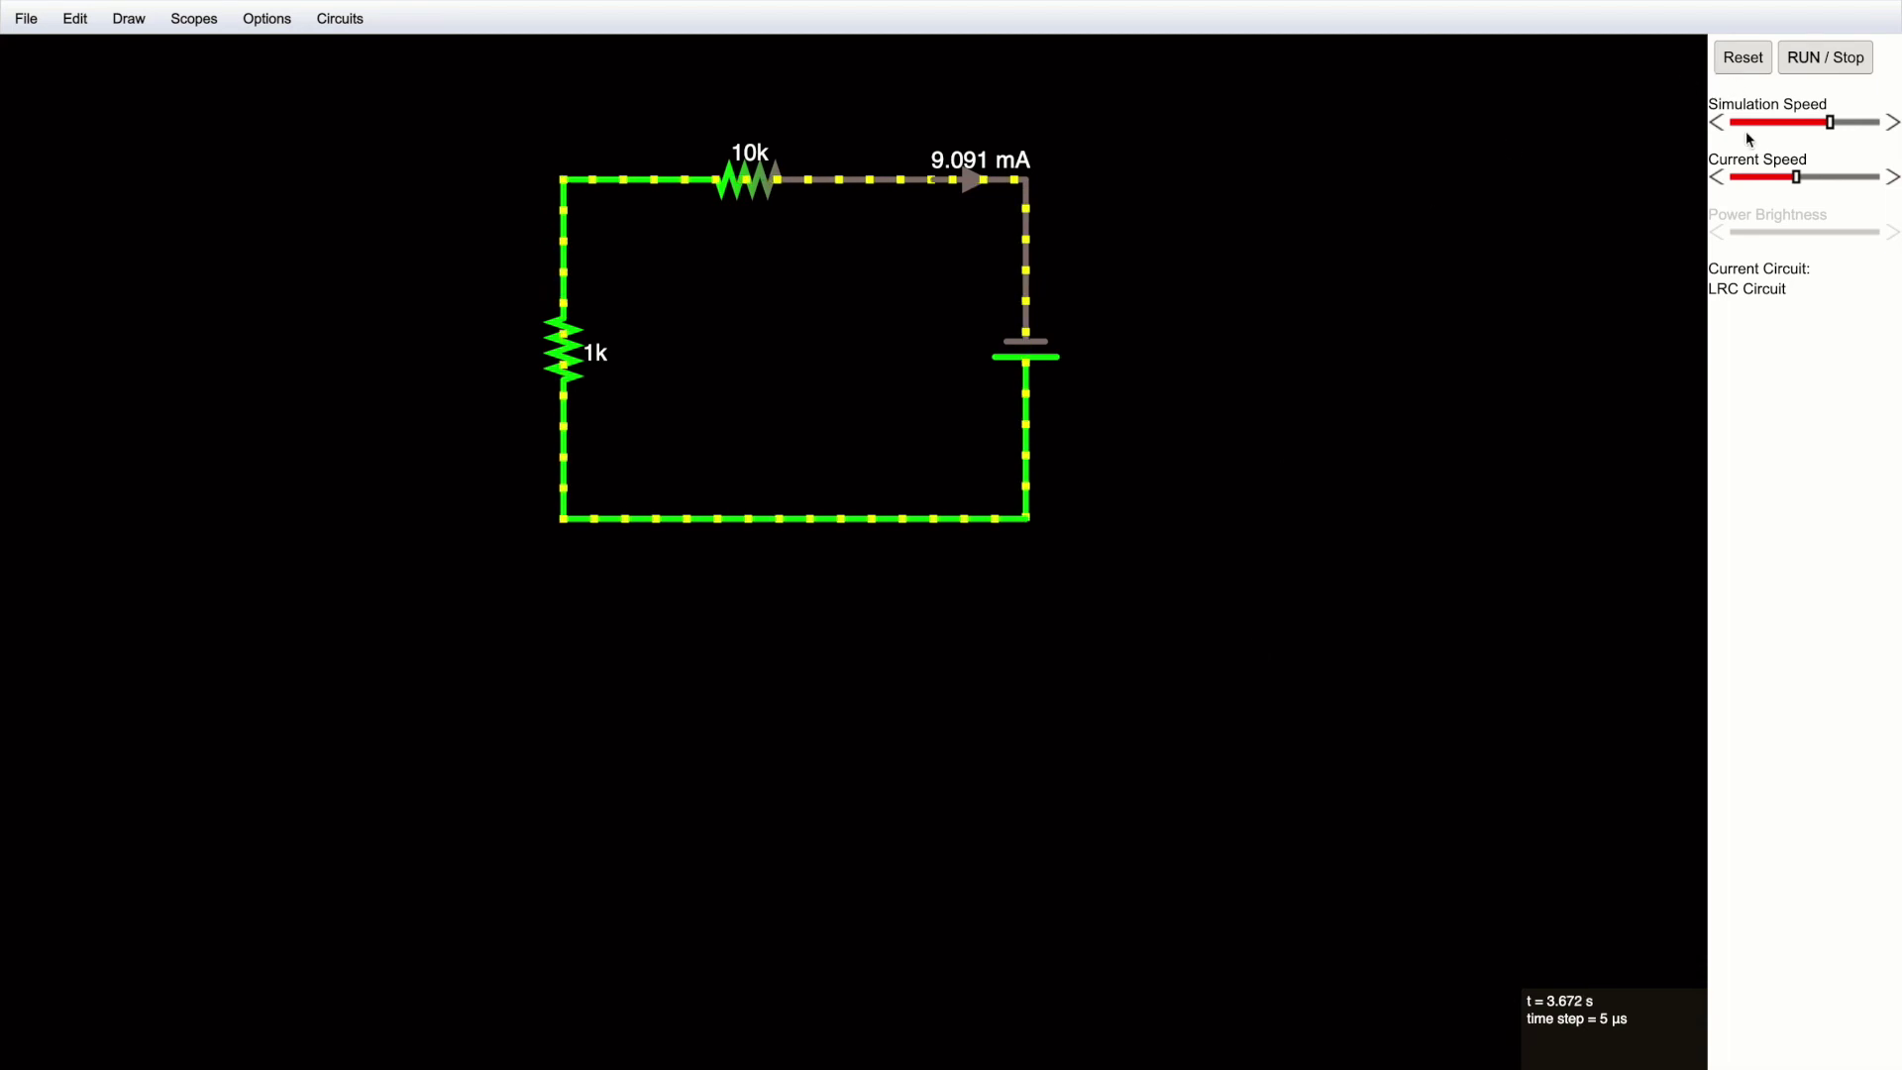
pyautogui.moveTo(1797, 181); pyautogui.dragTo(1811, 182)
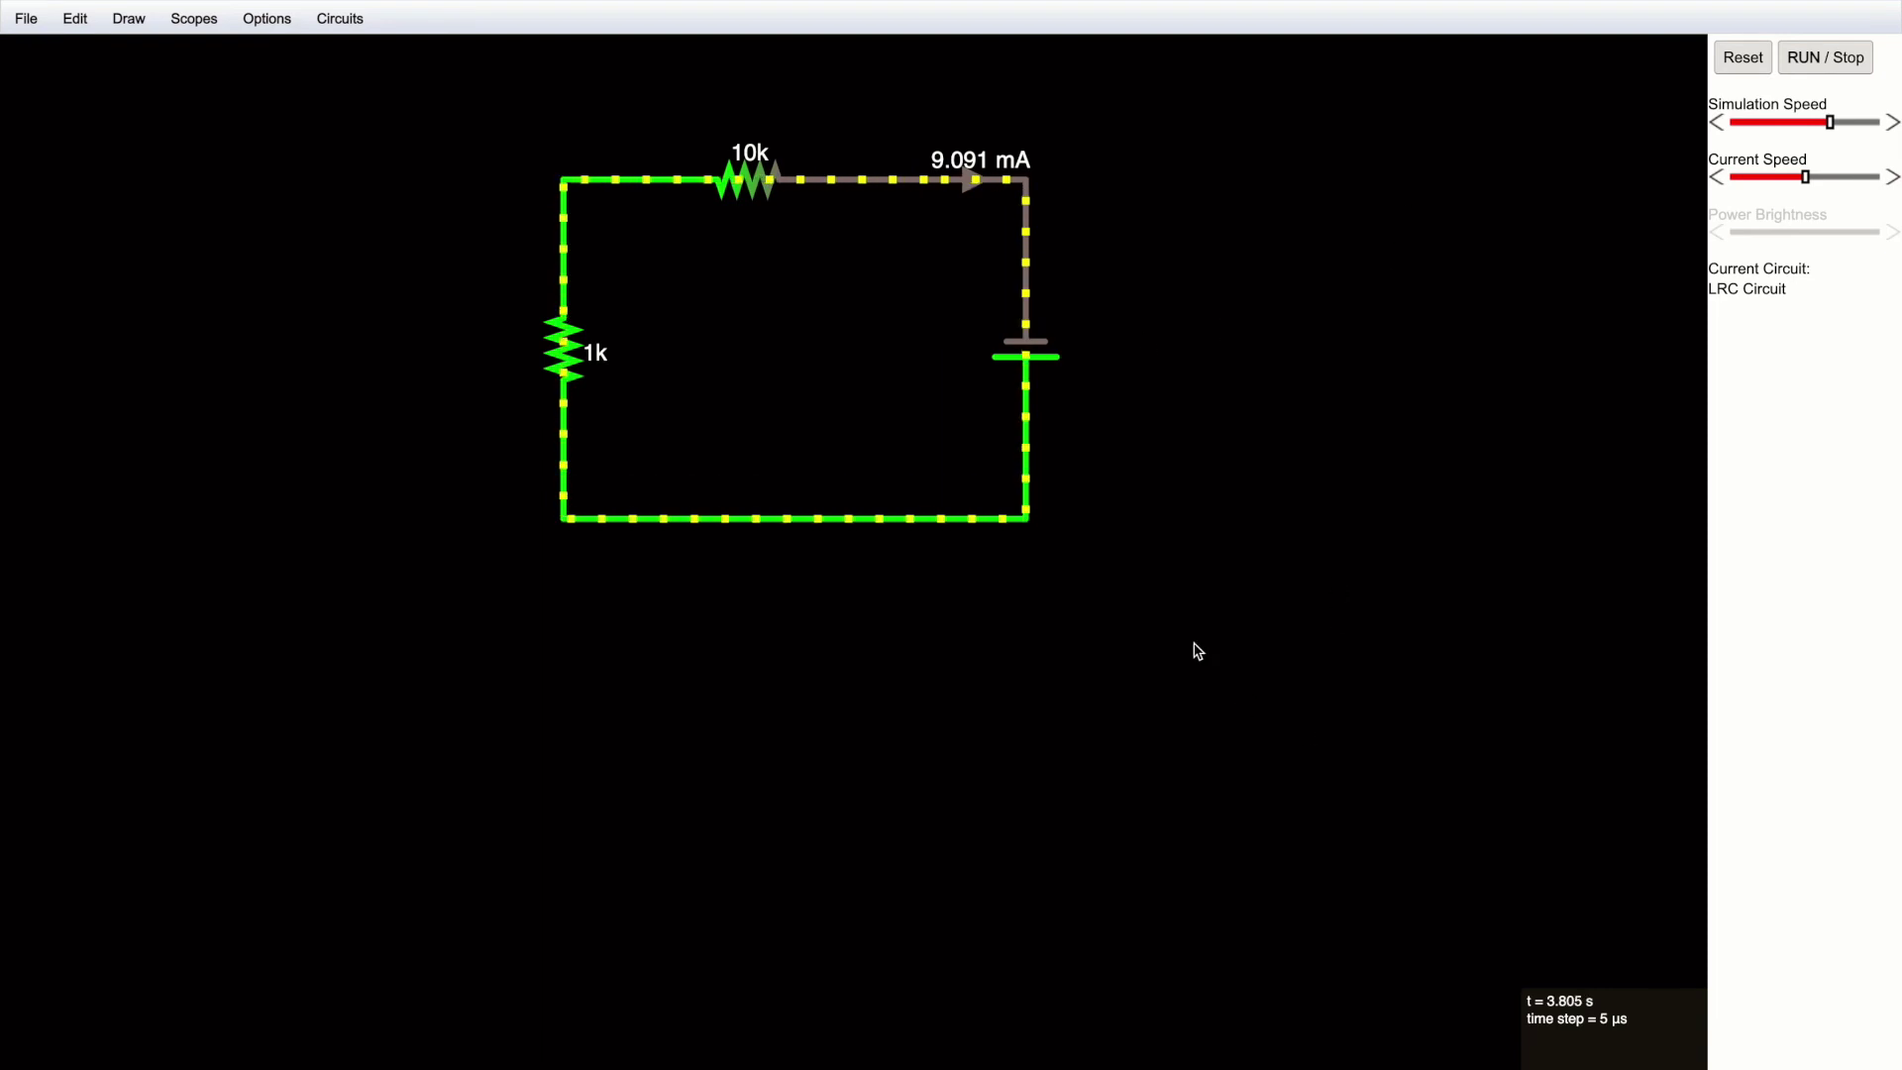
# Step: Show the voltage source's waveform in a new docked scope
pyautogui.moveTo(1026, 357)
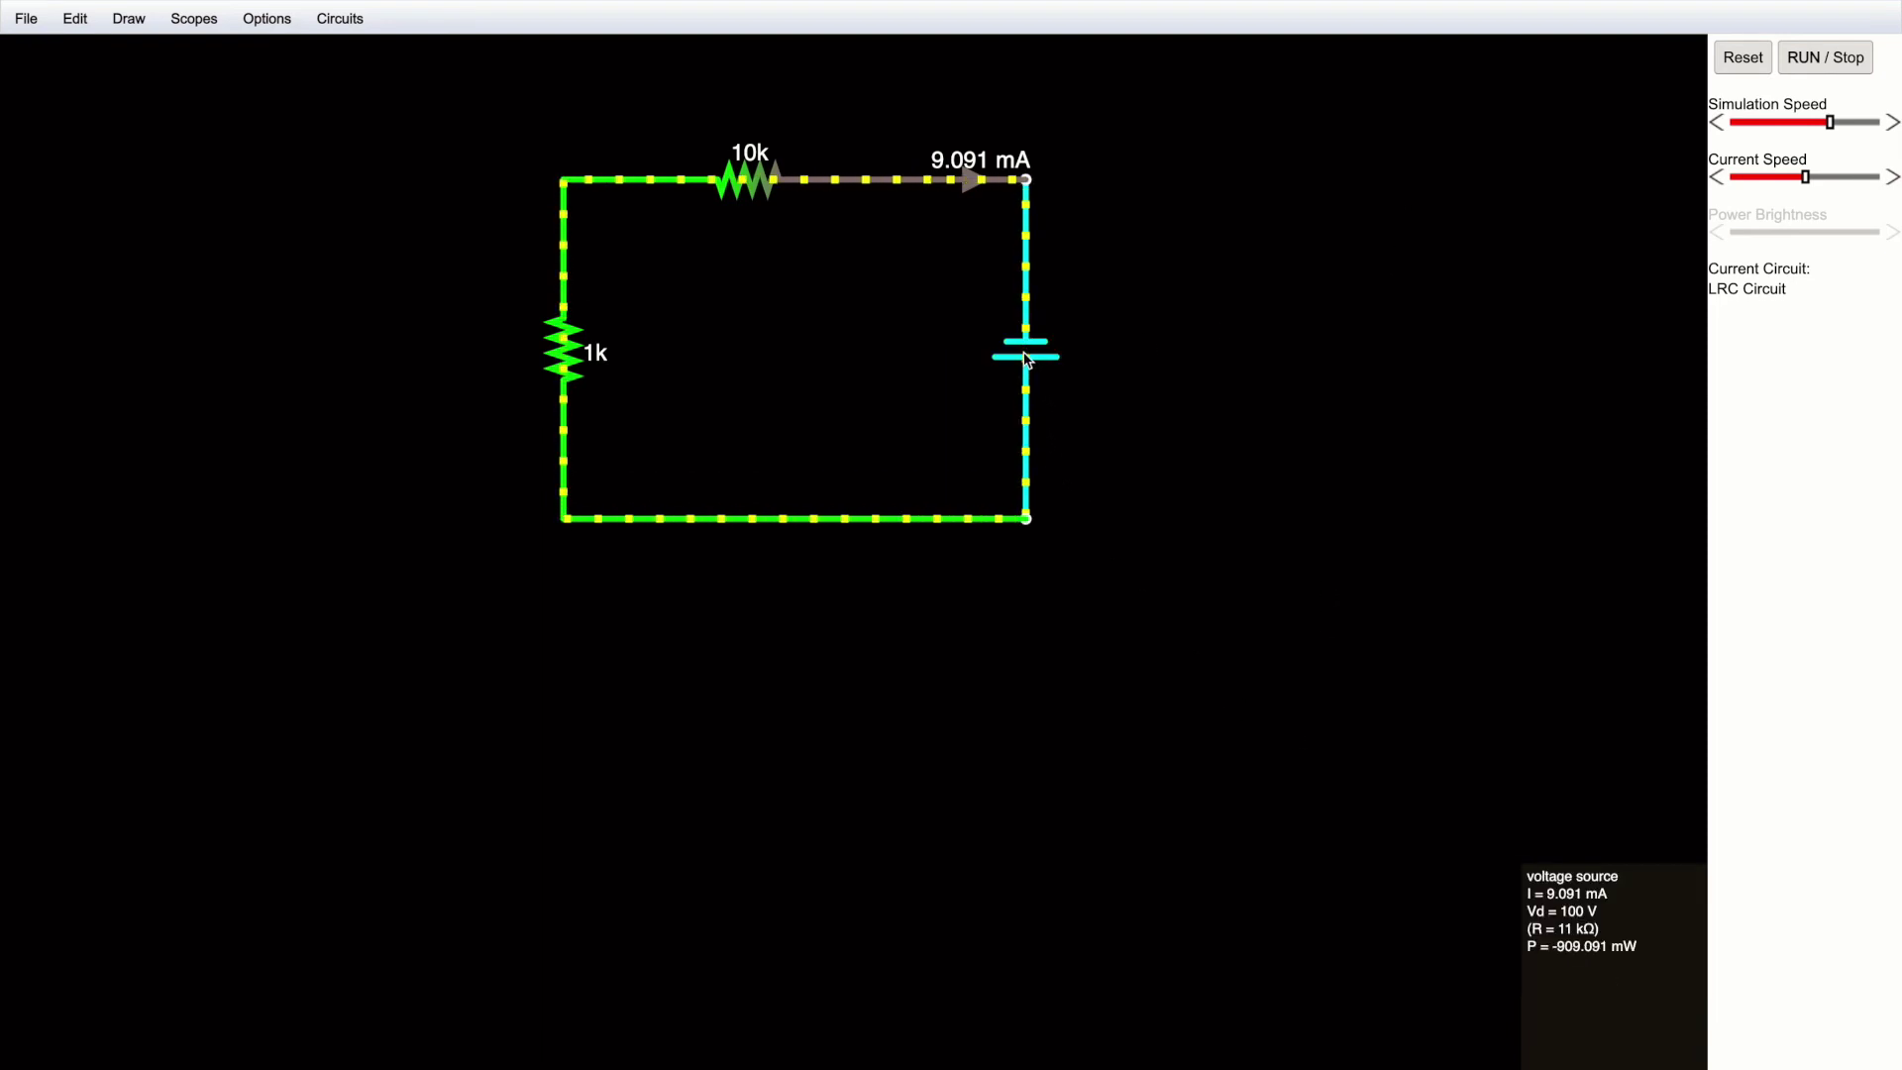
pyautogui.rightClick(1025, 358)
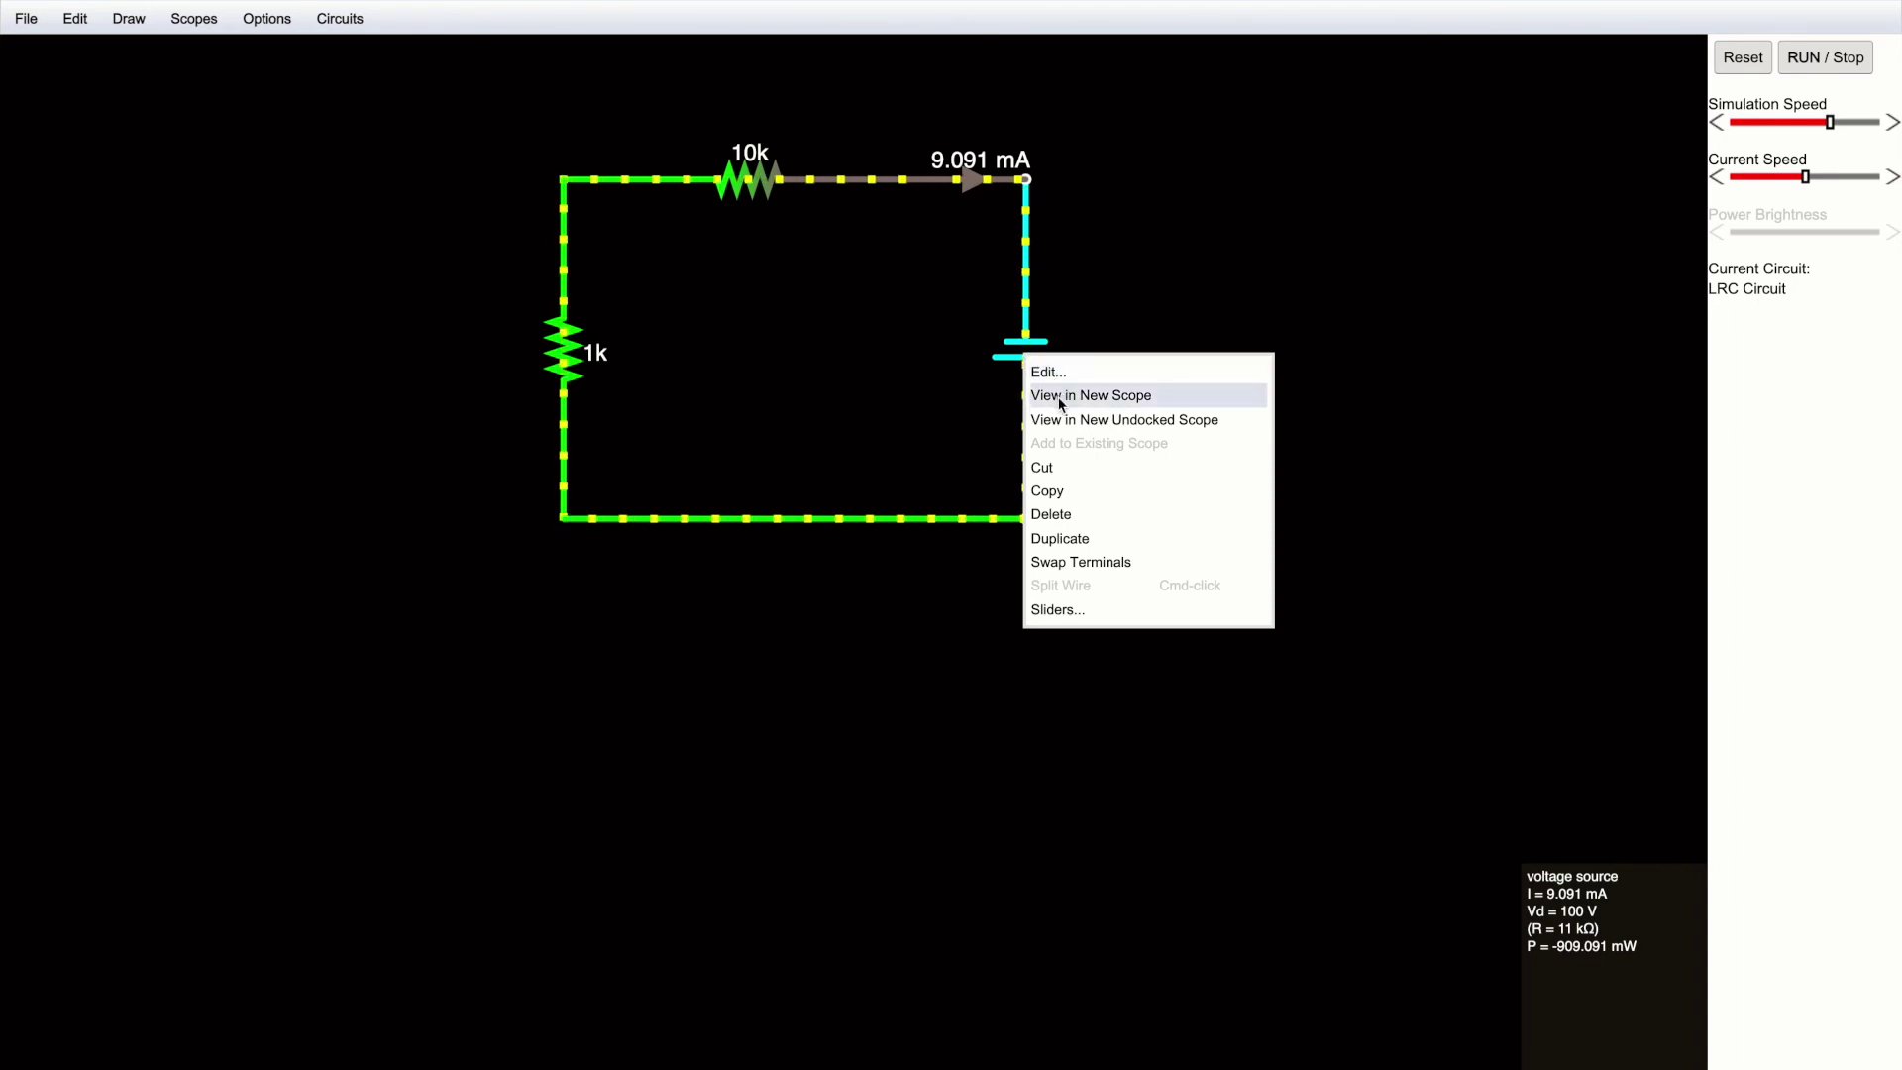
pyautogui.click(1115, 397)
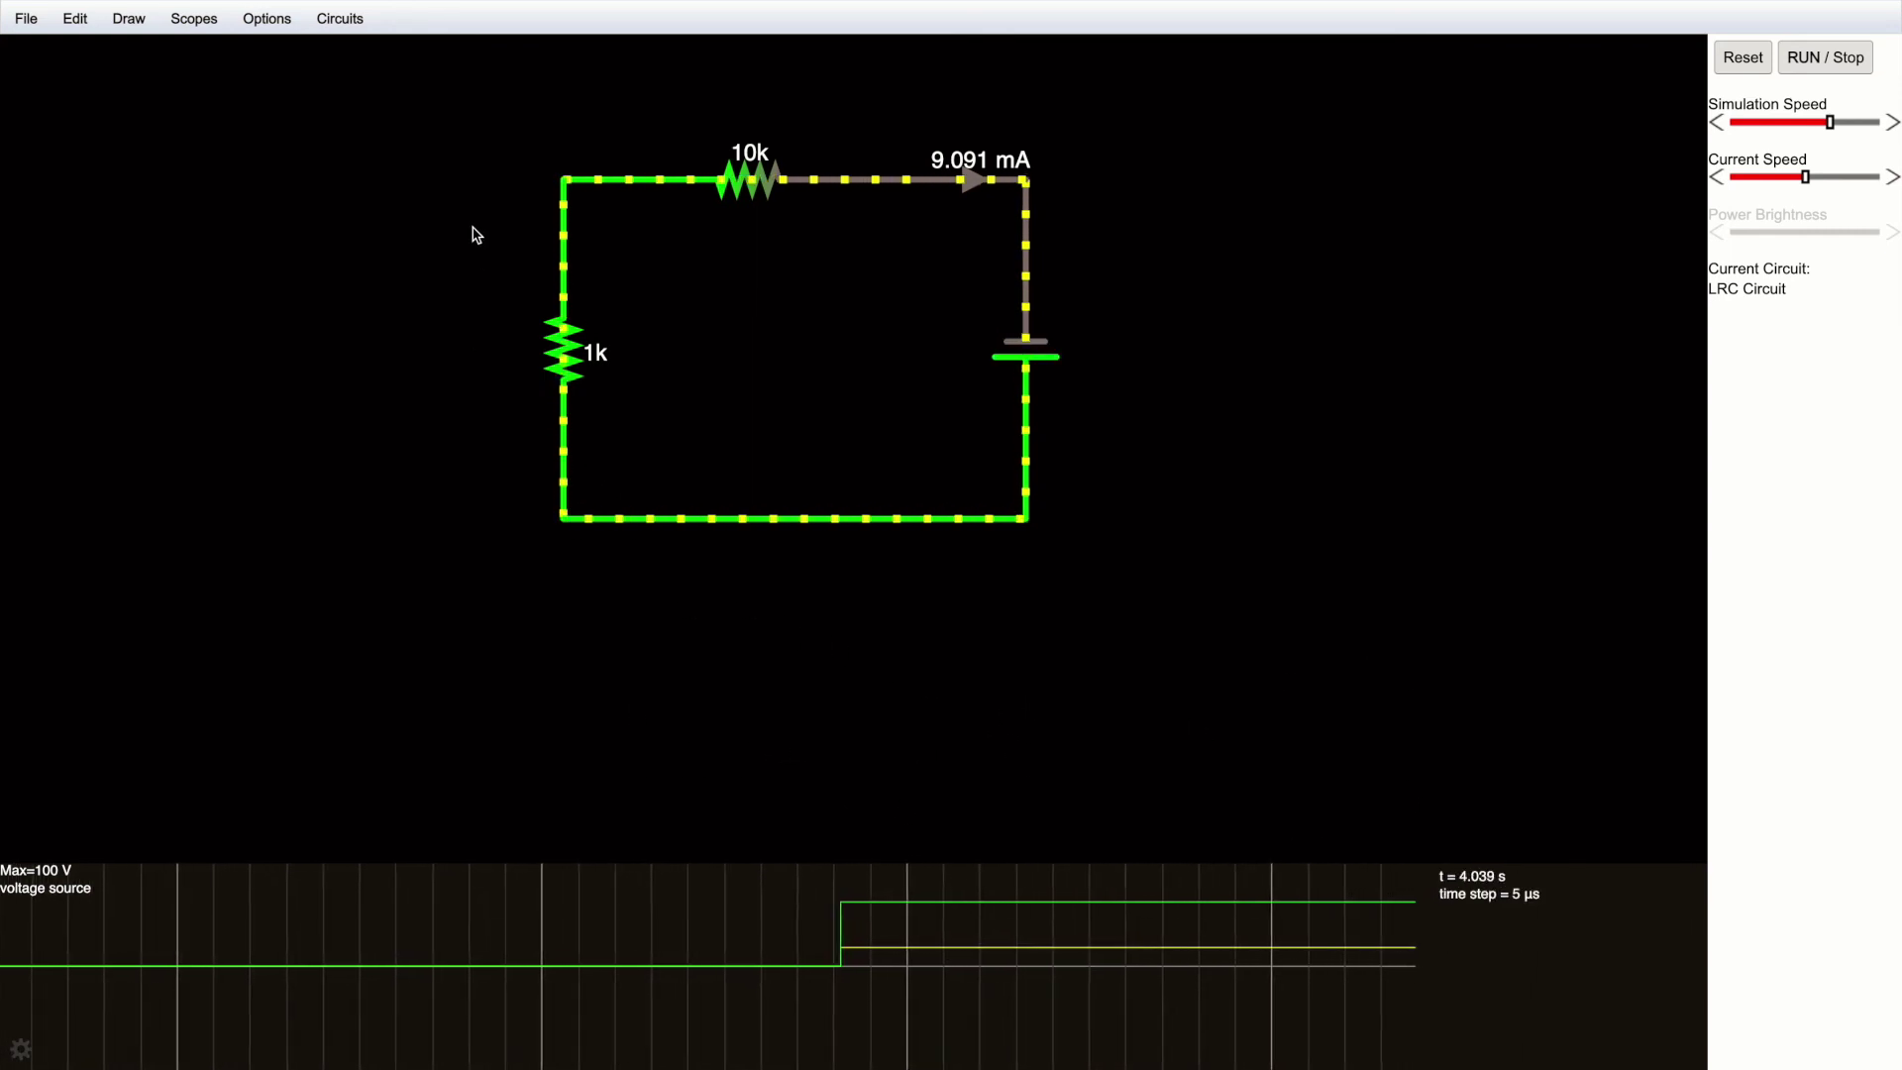
# Step: Show the ammeter in its own new docked scope and review that scope's properties, keeping the existing settings
pyautogui.rightClick(975, 182)
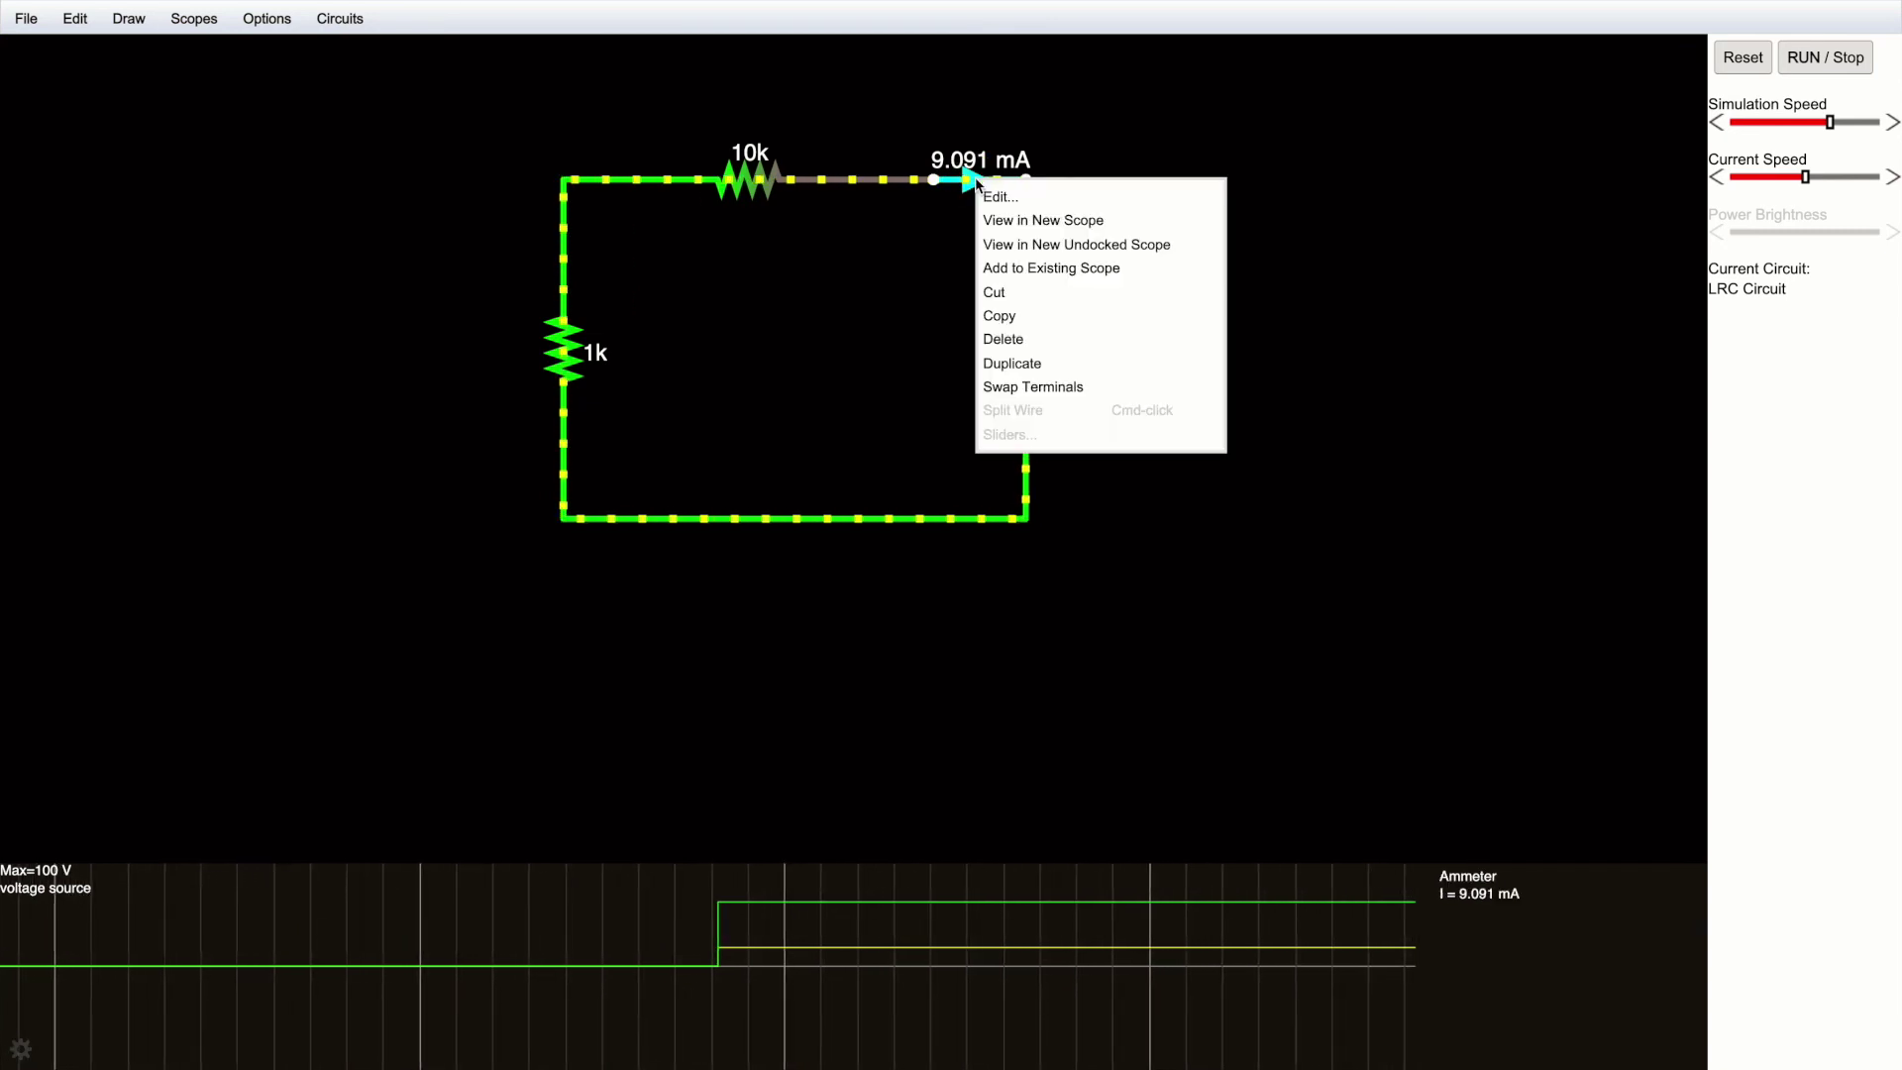
pyautogui.click(1016, 219)
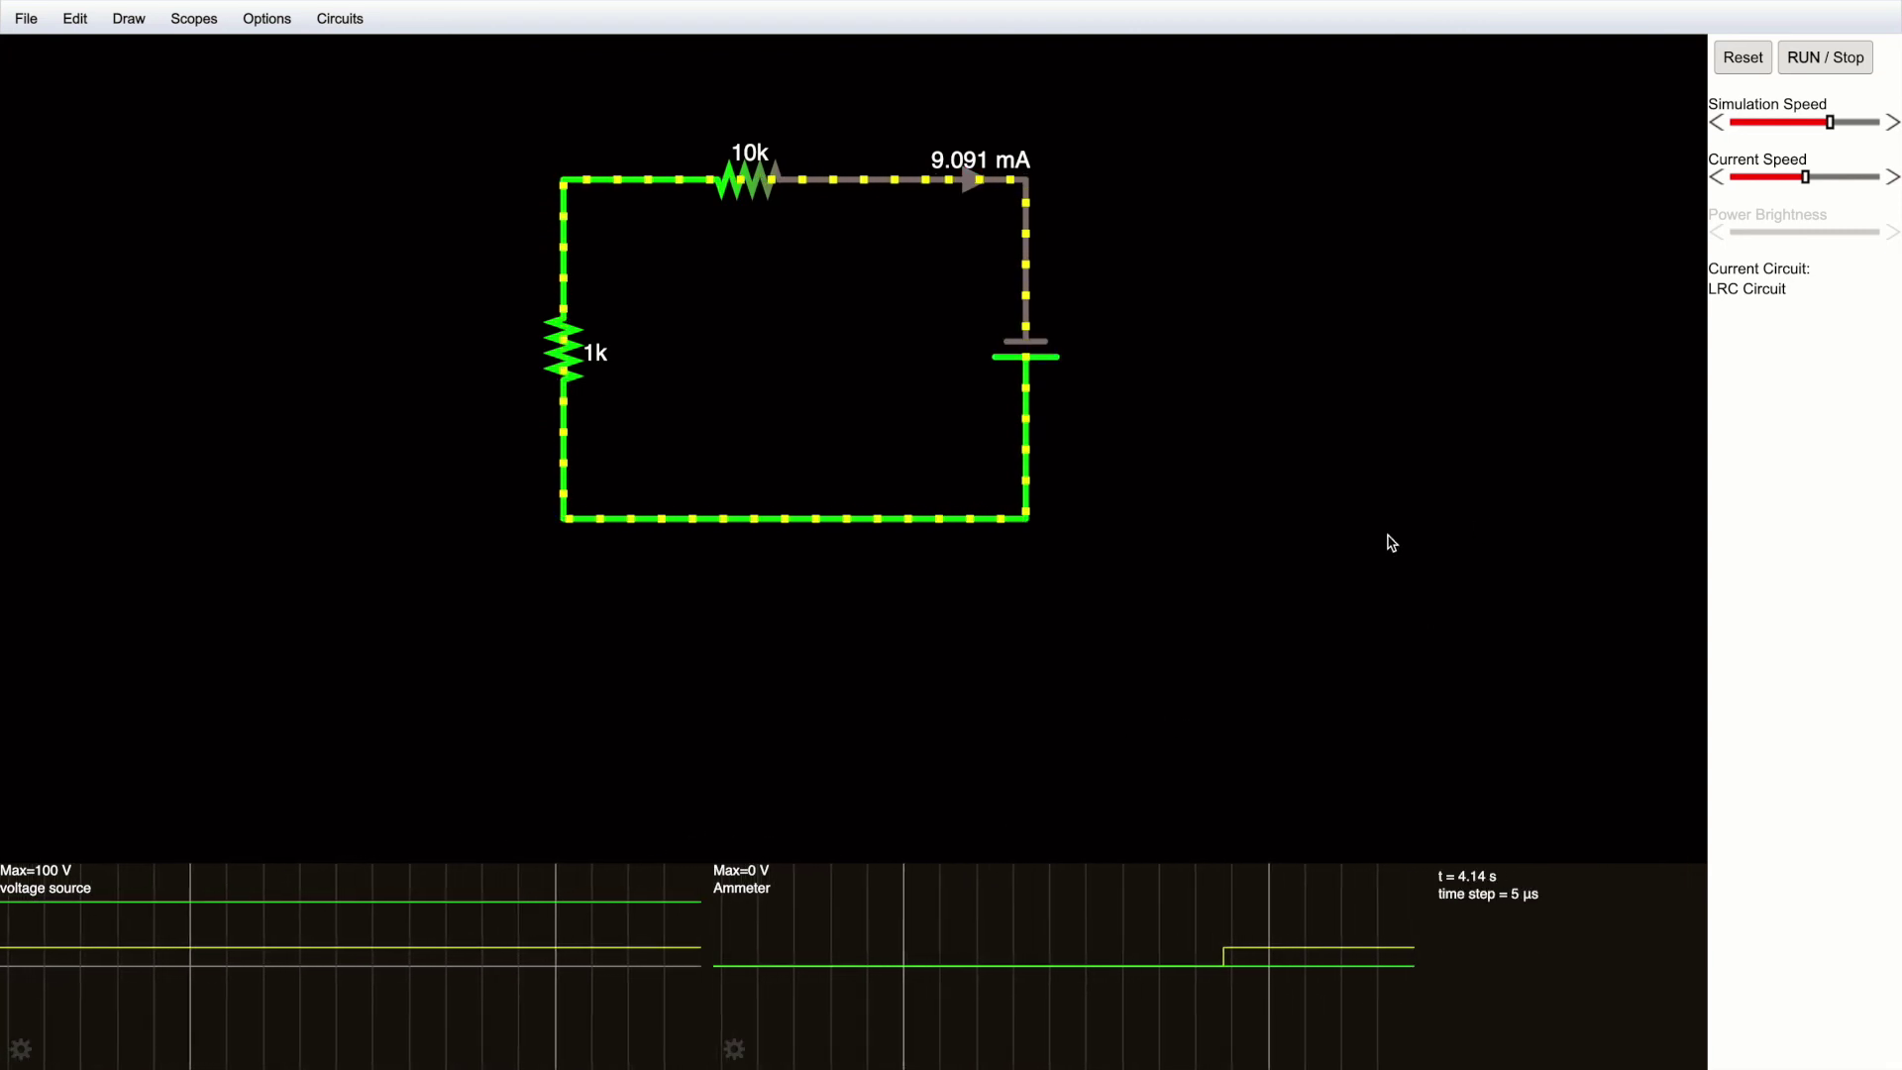
pyautogui.click(735, 1052)
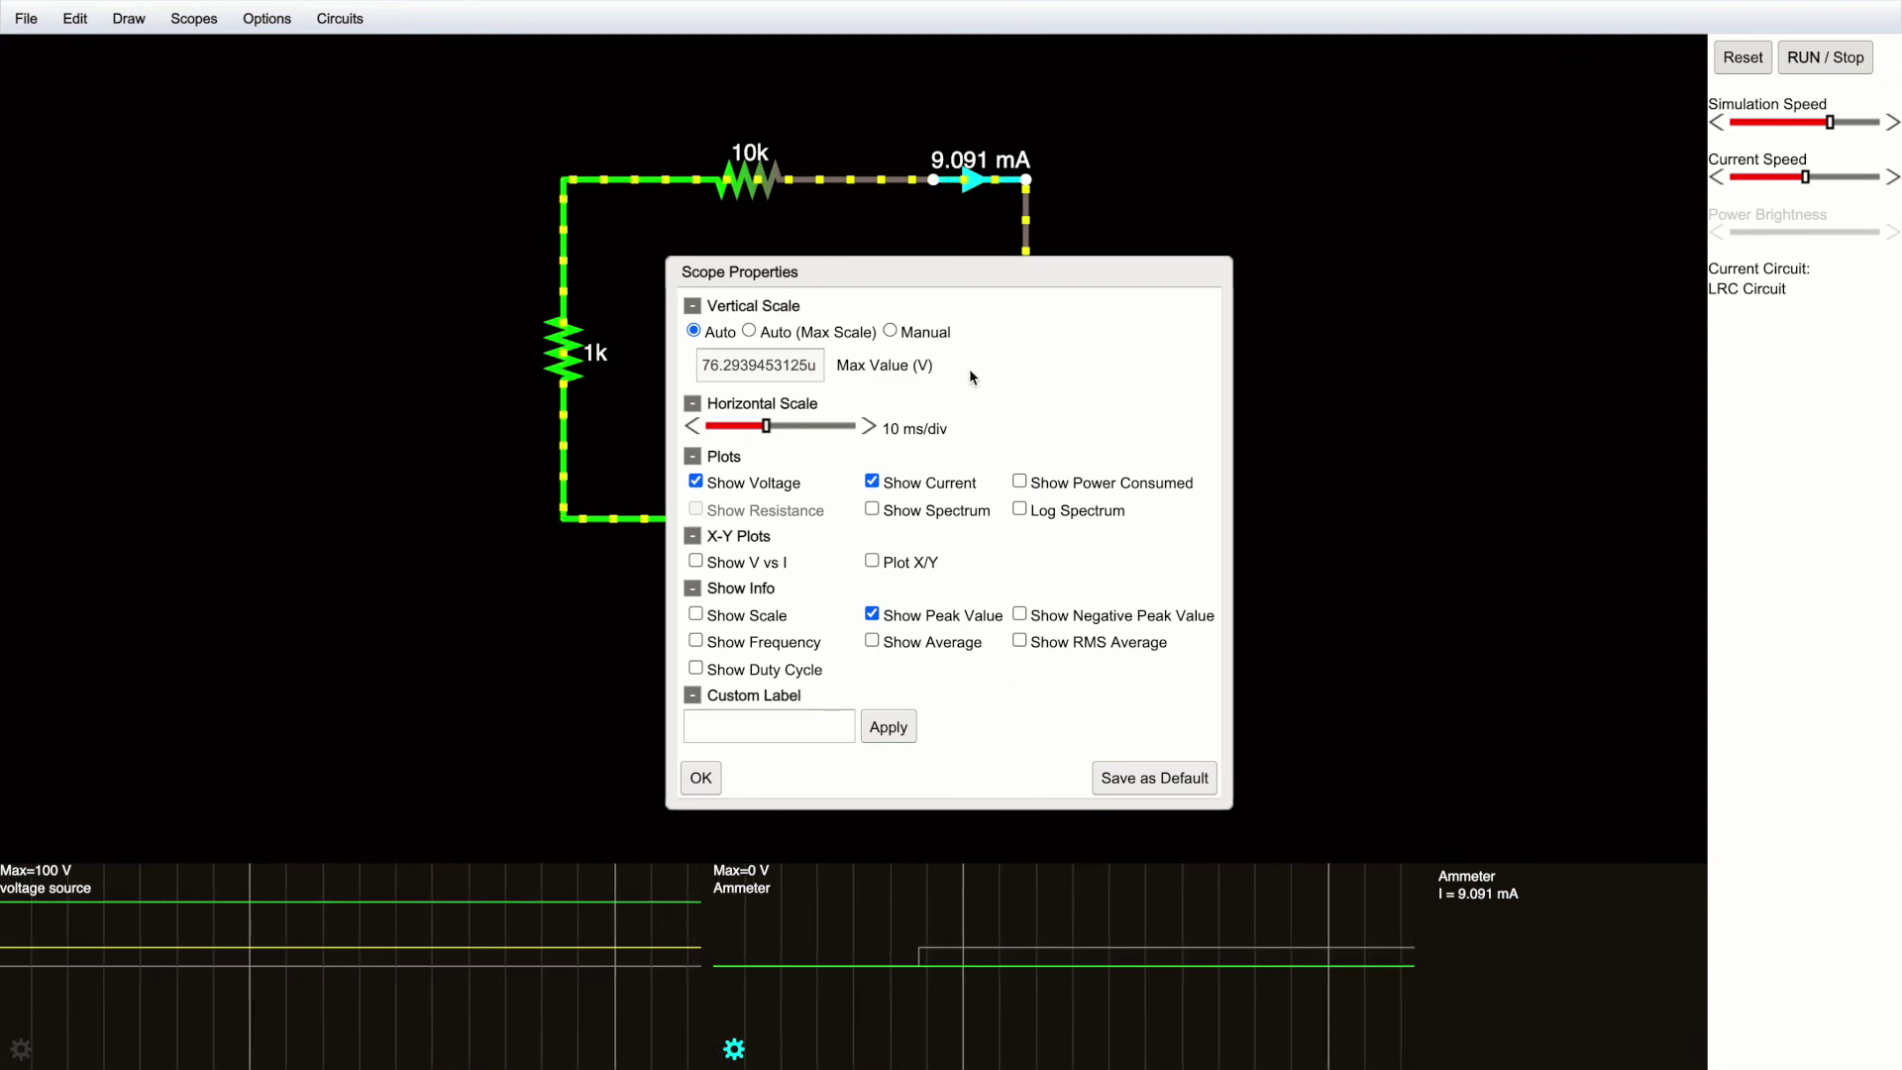
pyautogui.click(704, 778)
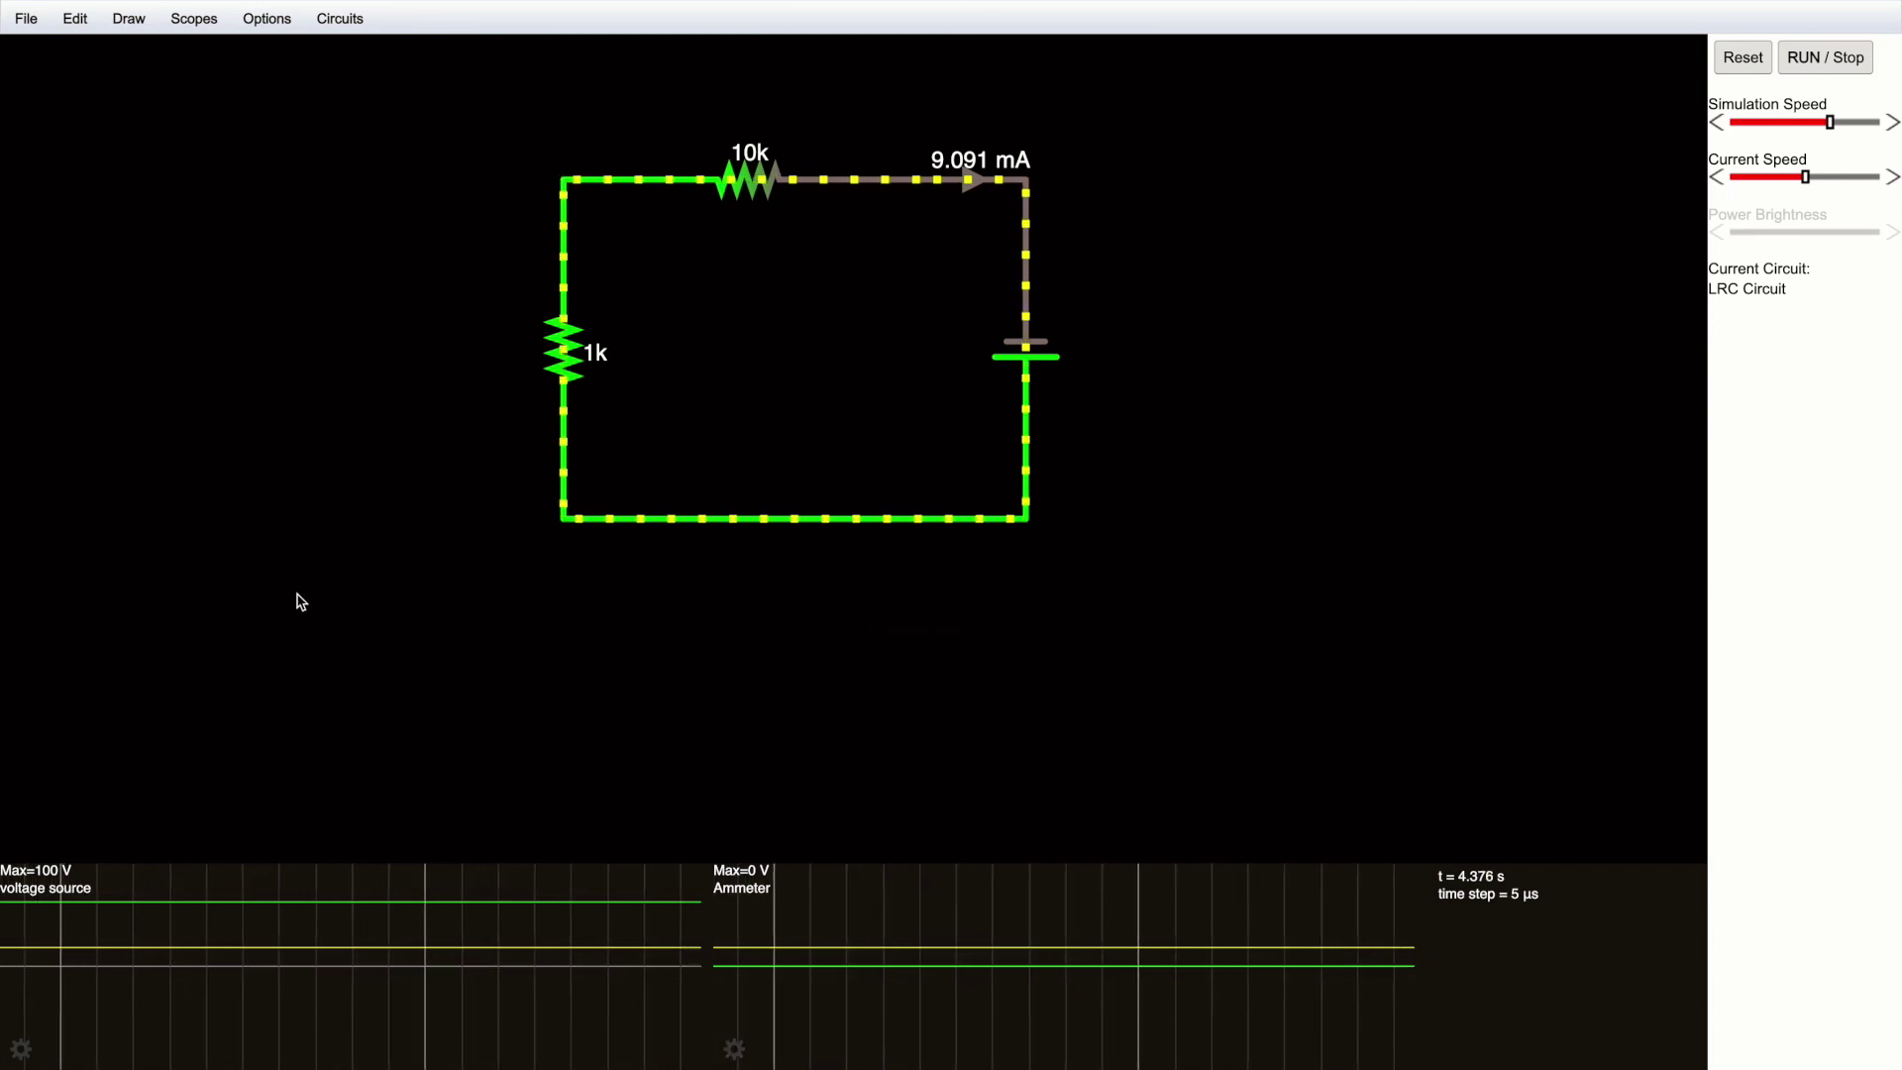
# Step: Load the Ohm's Law example from the Basics group of ready-made circuits
pyautogui.click(266, 19)
pyautogui.moveTo(323, 22)
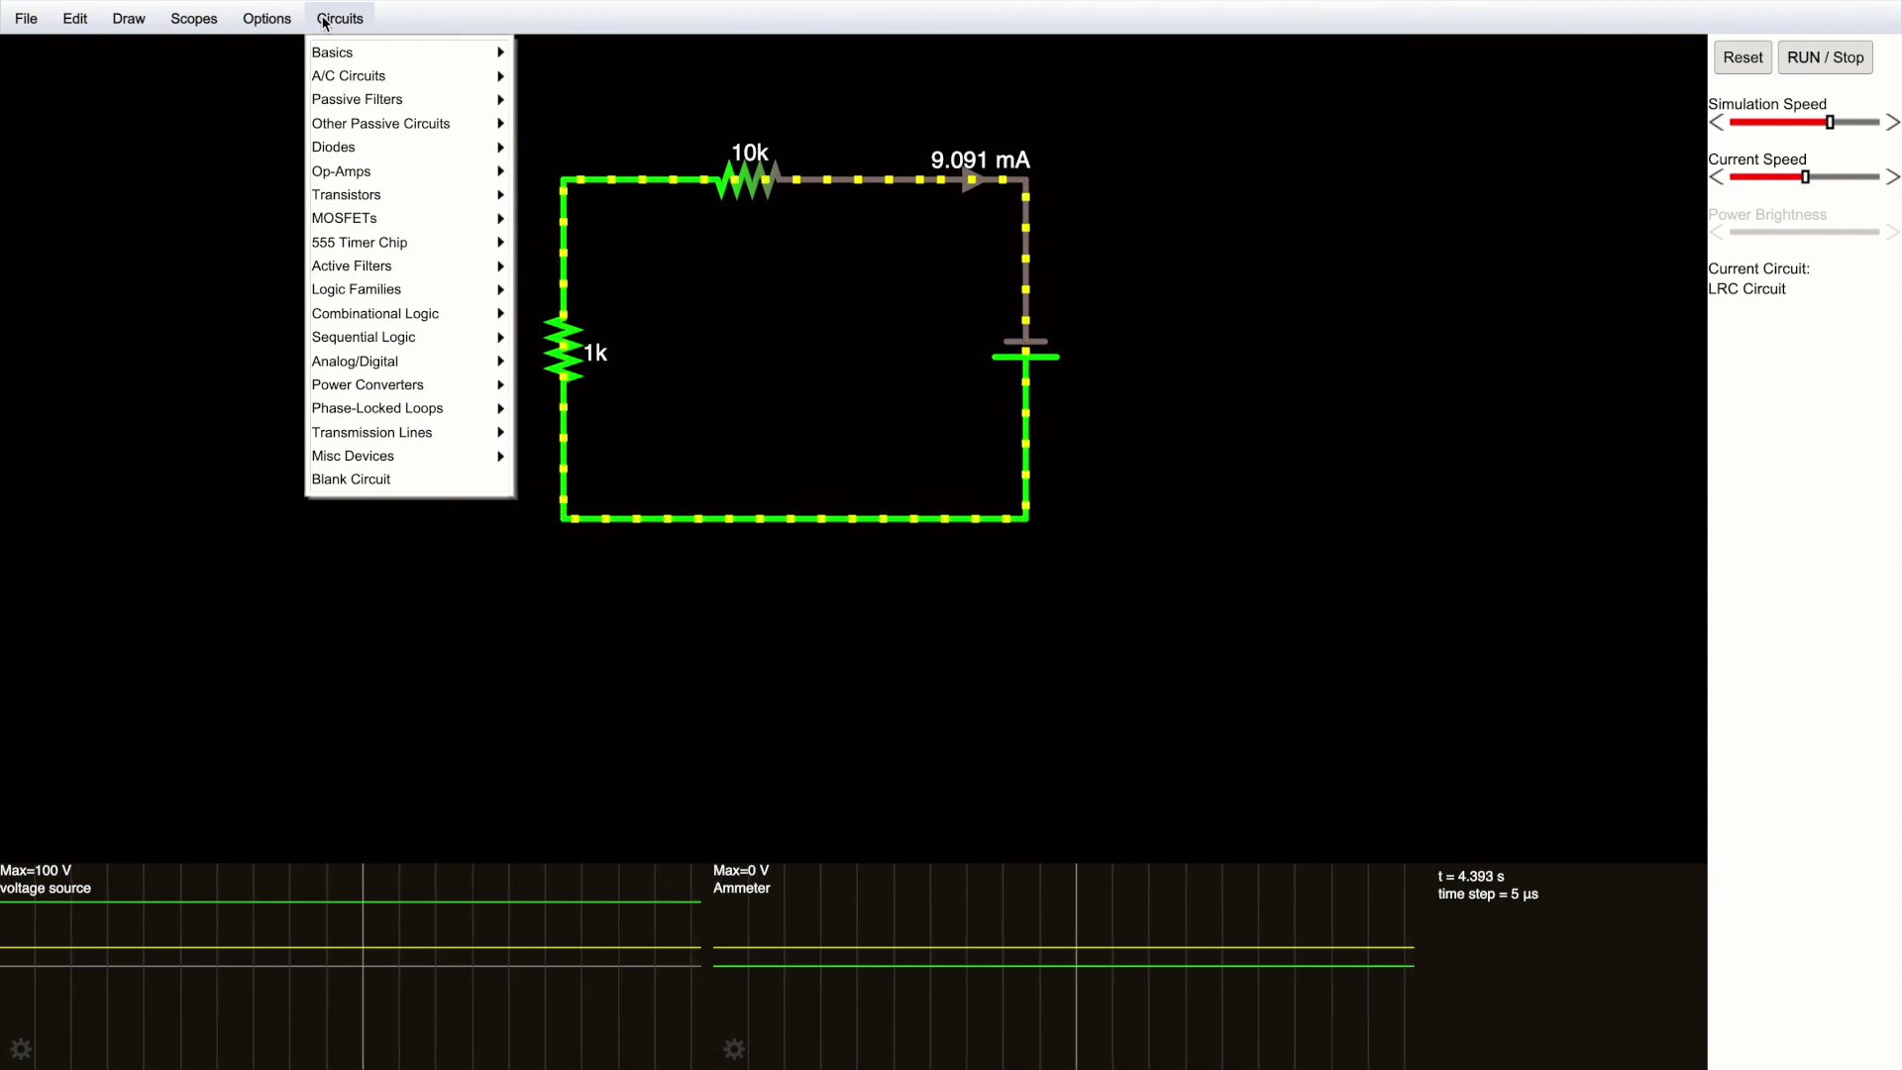
pyautogui.moveTo(344, 59)
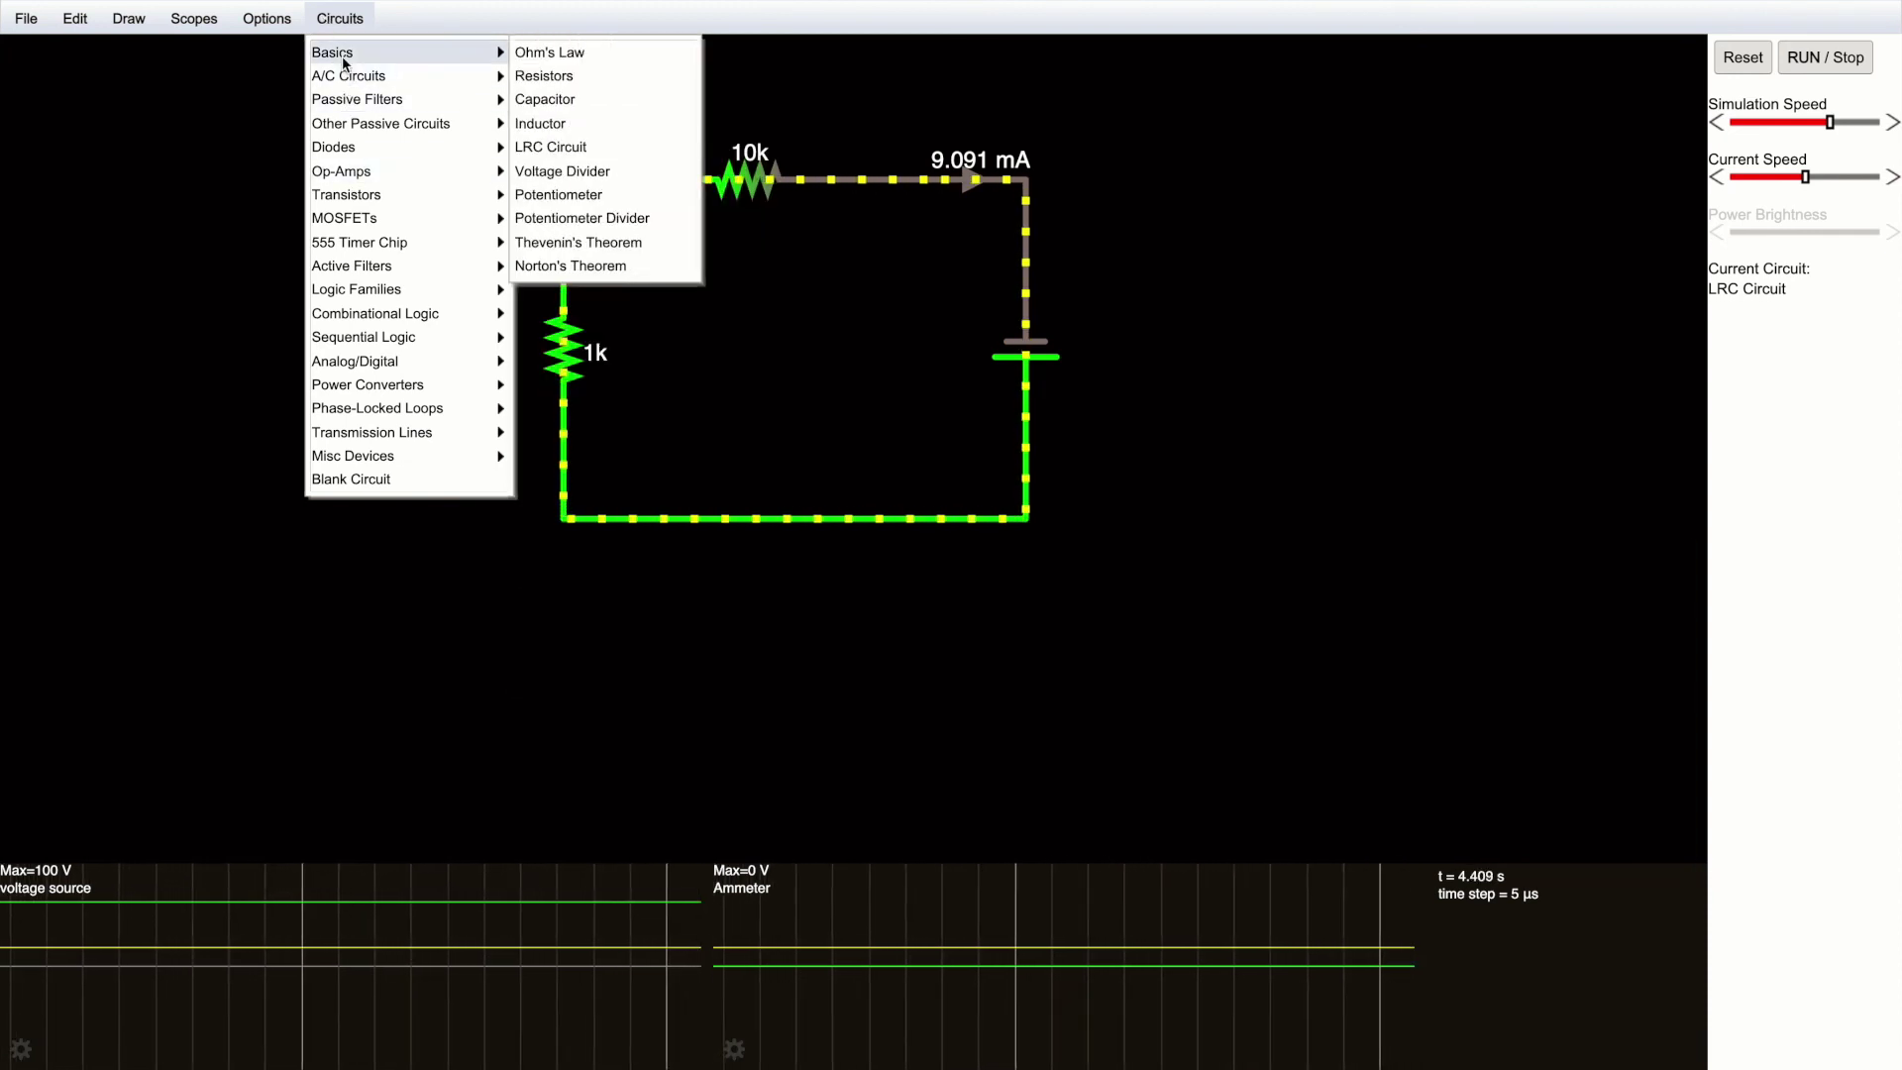
pyautogui.click(564, 55)
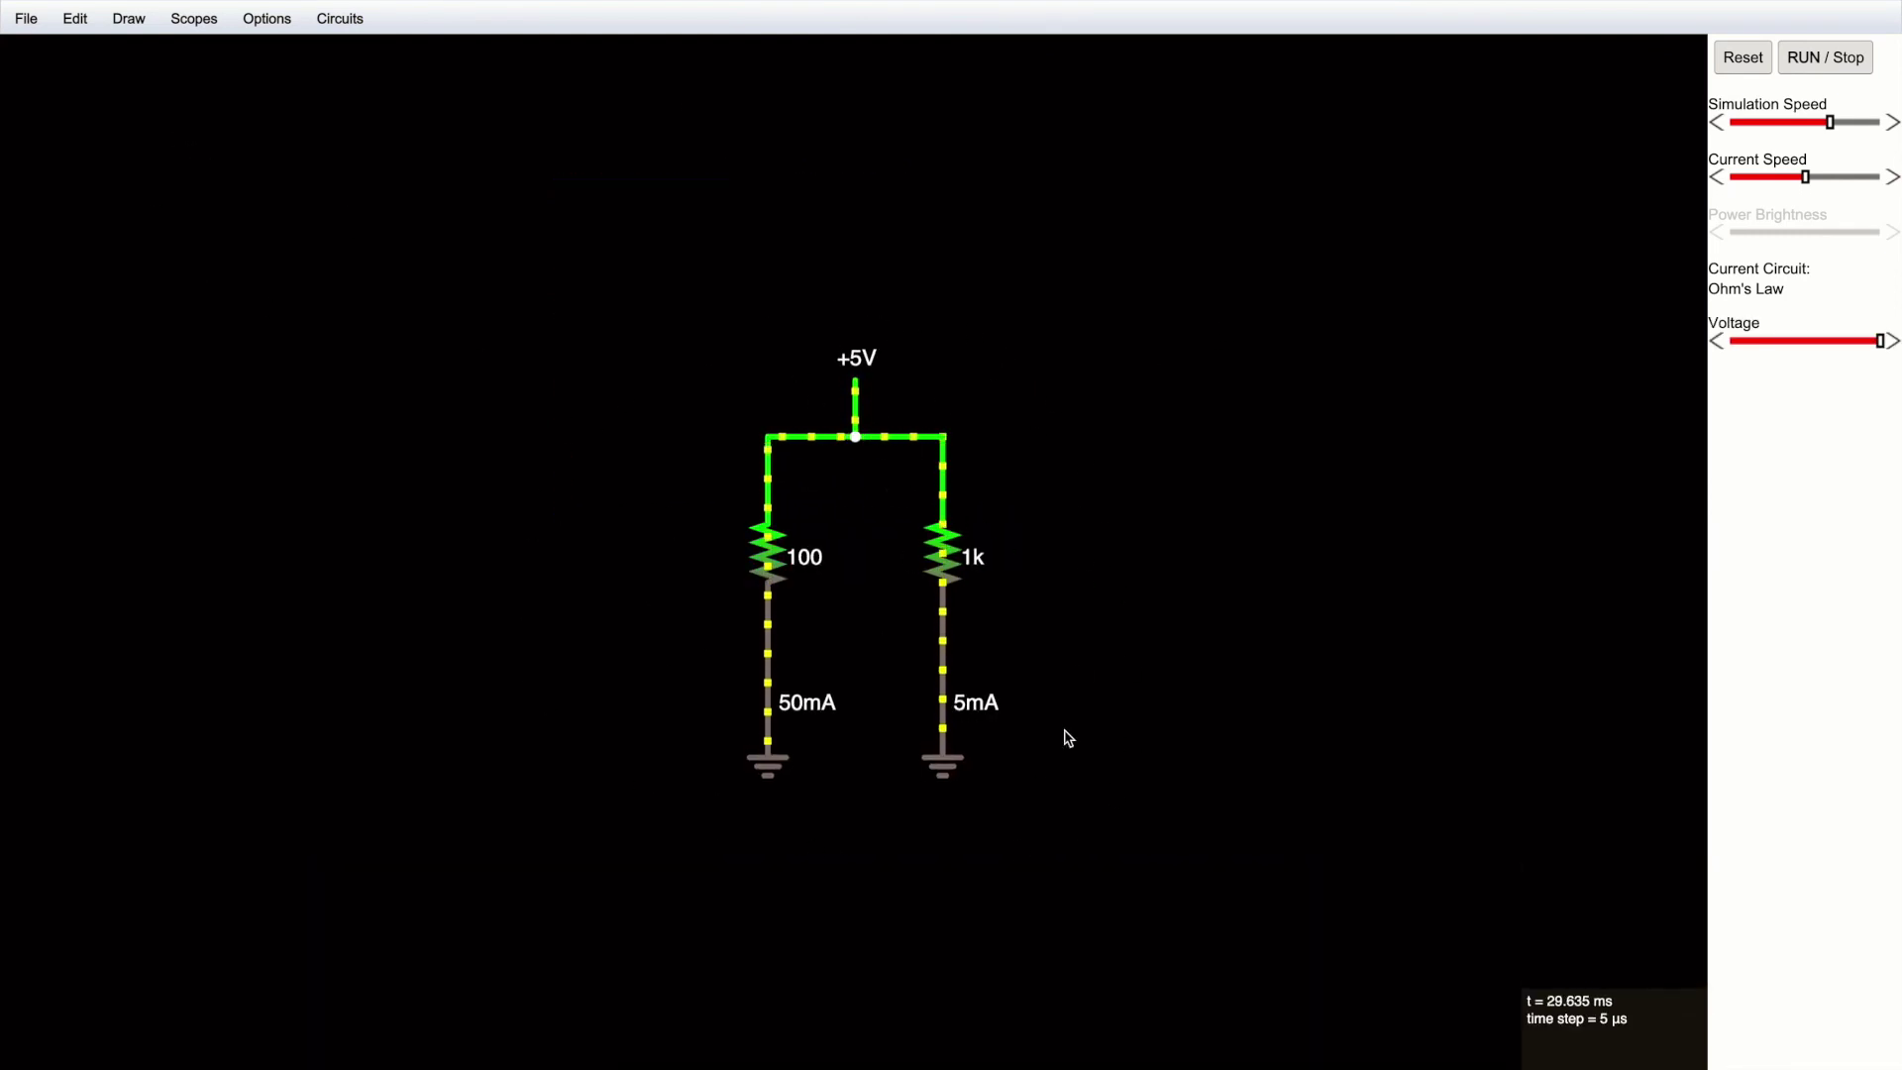
pyautogui.click(319, 20)
pyautogui.moveTo(250, 15)
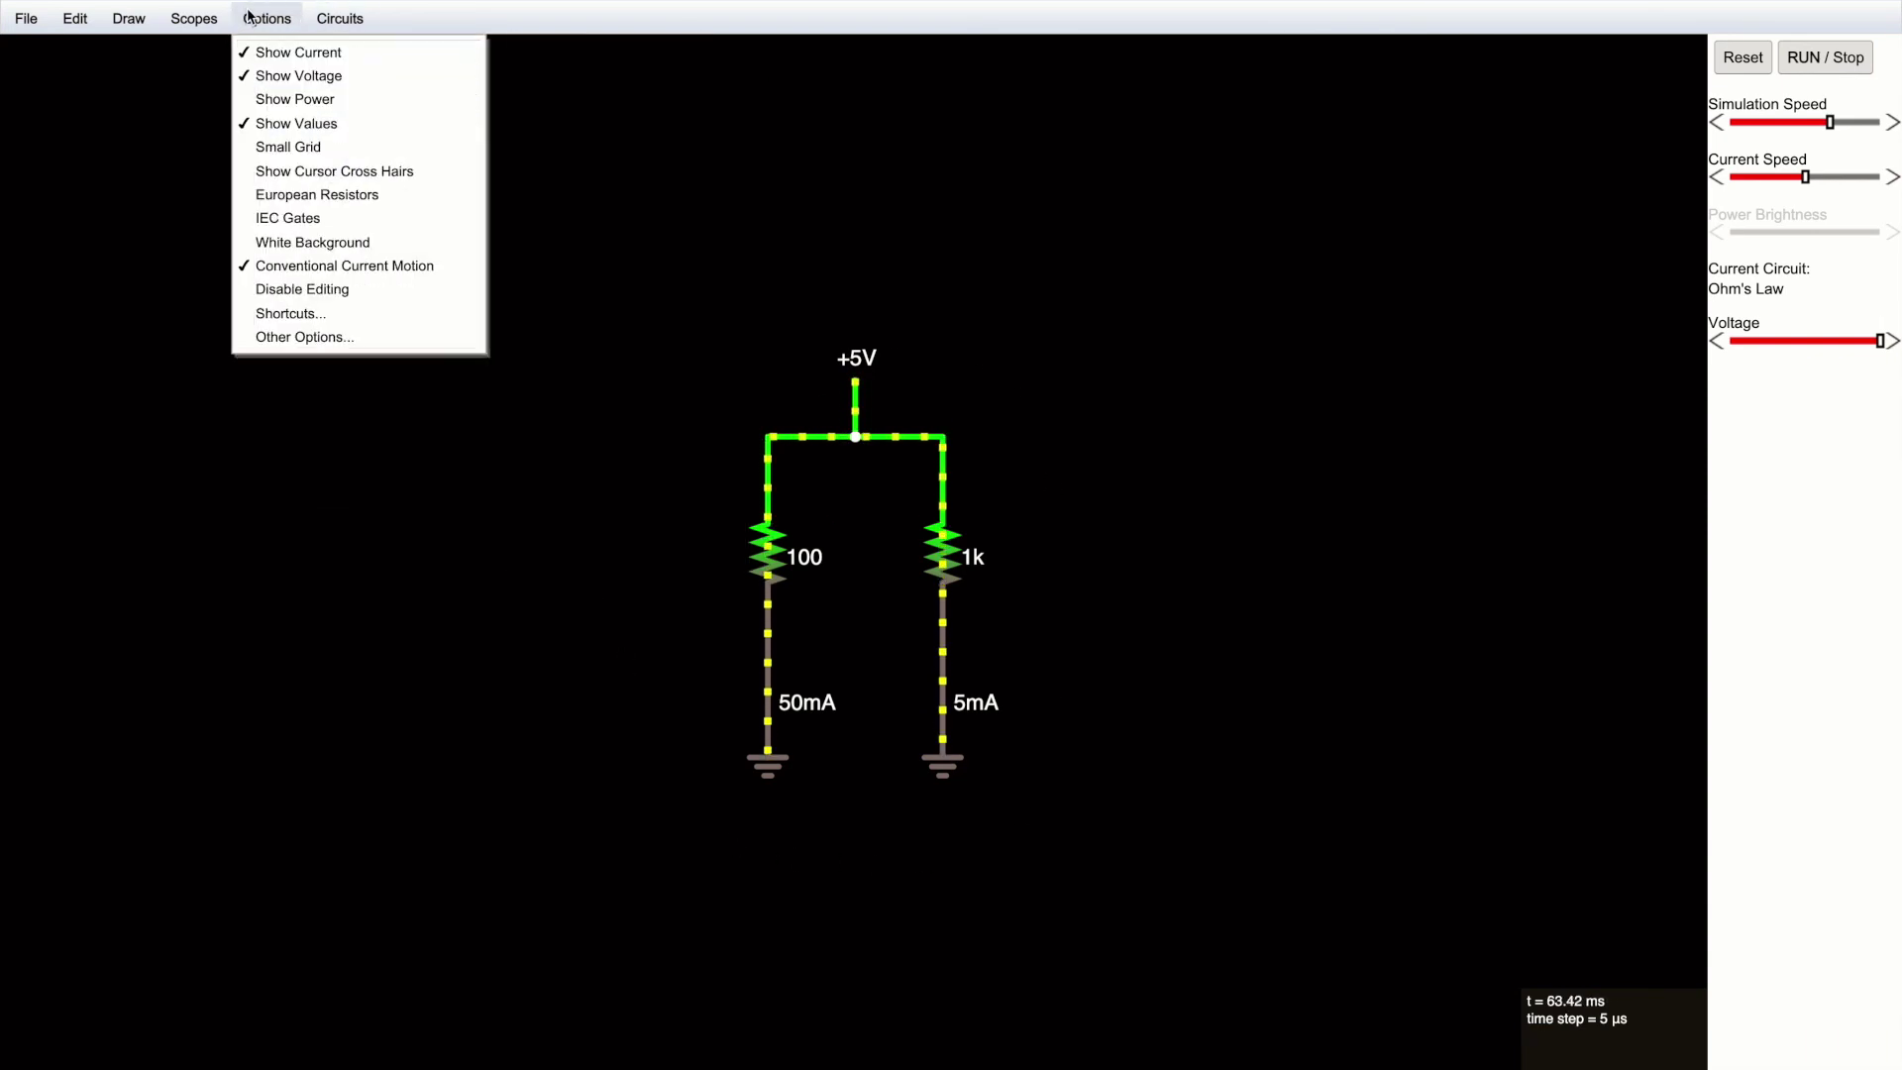
pyautogui.moveTo(137, 25)
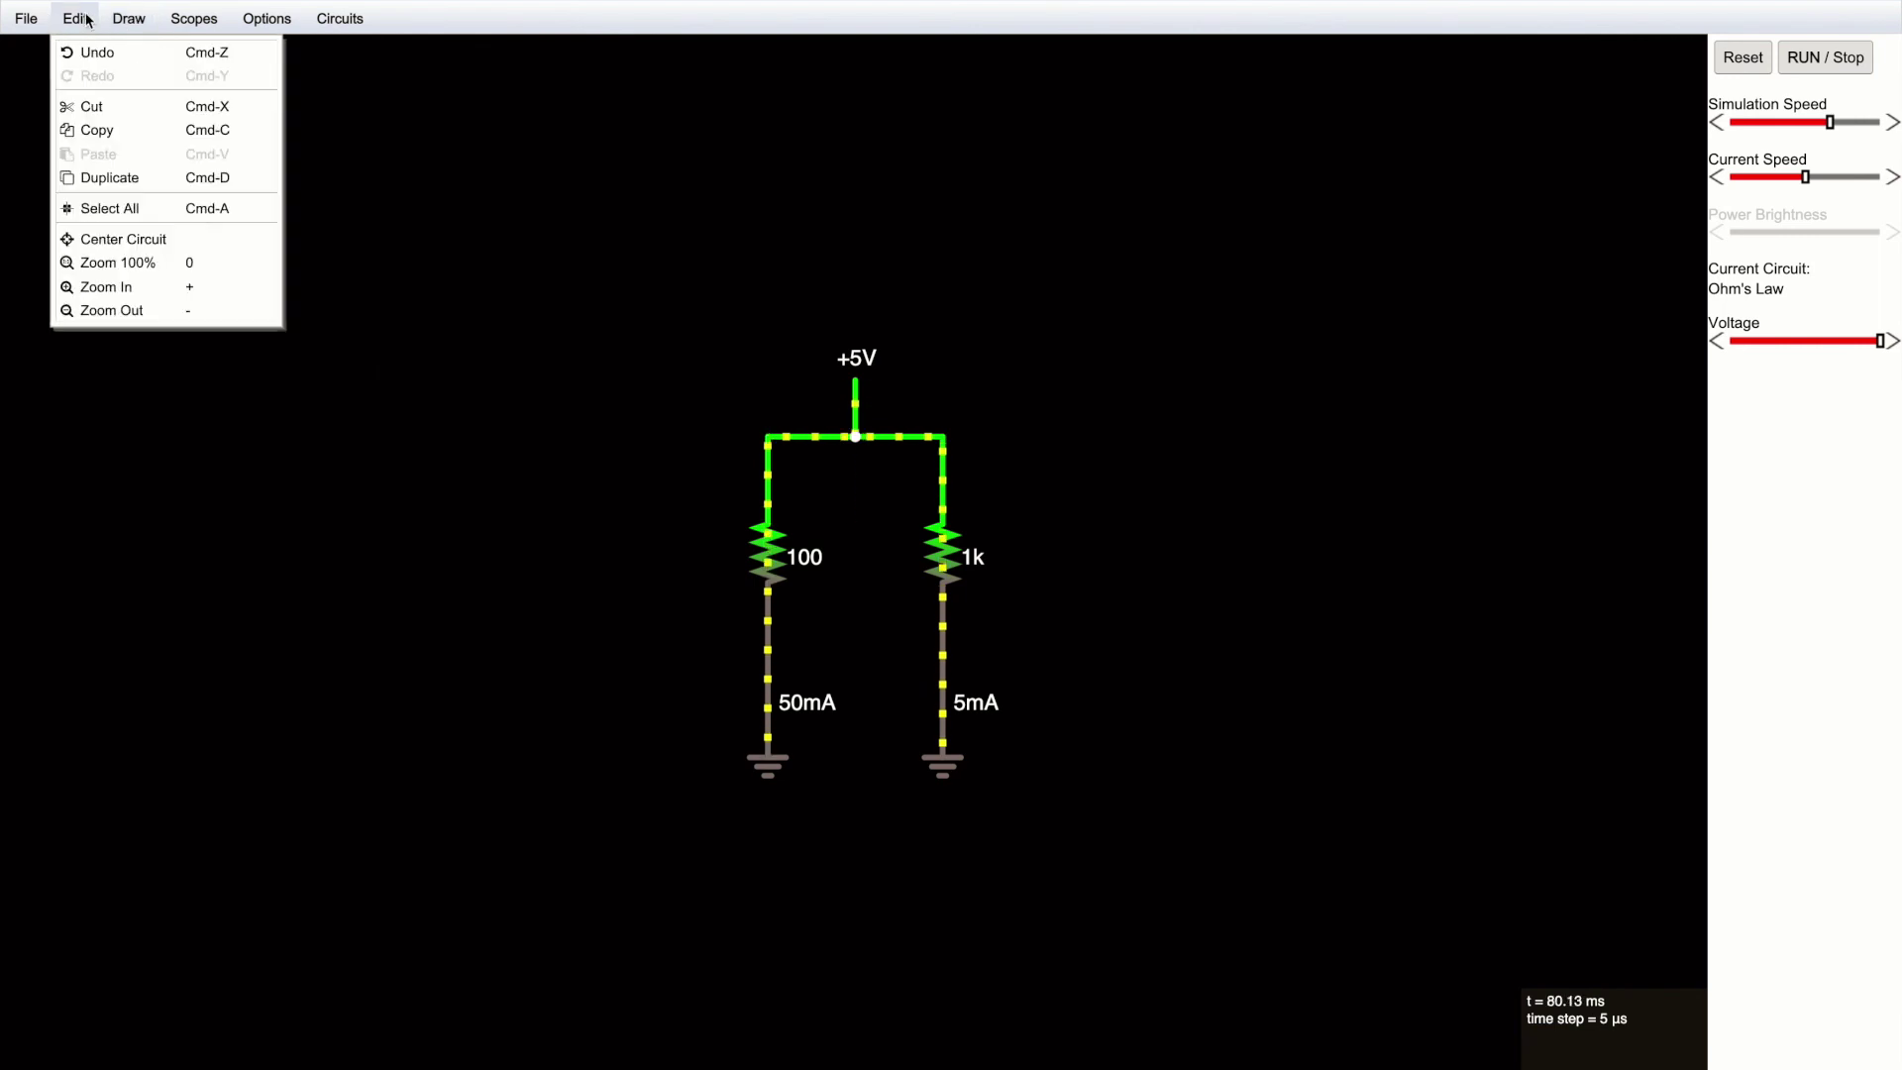
pyautogui.moveTo(26, 18)
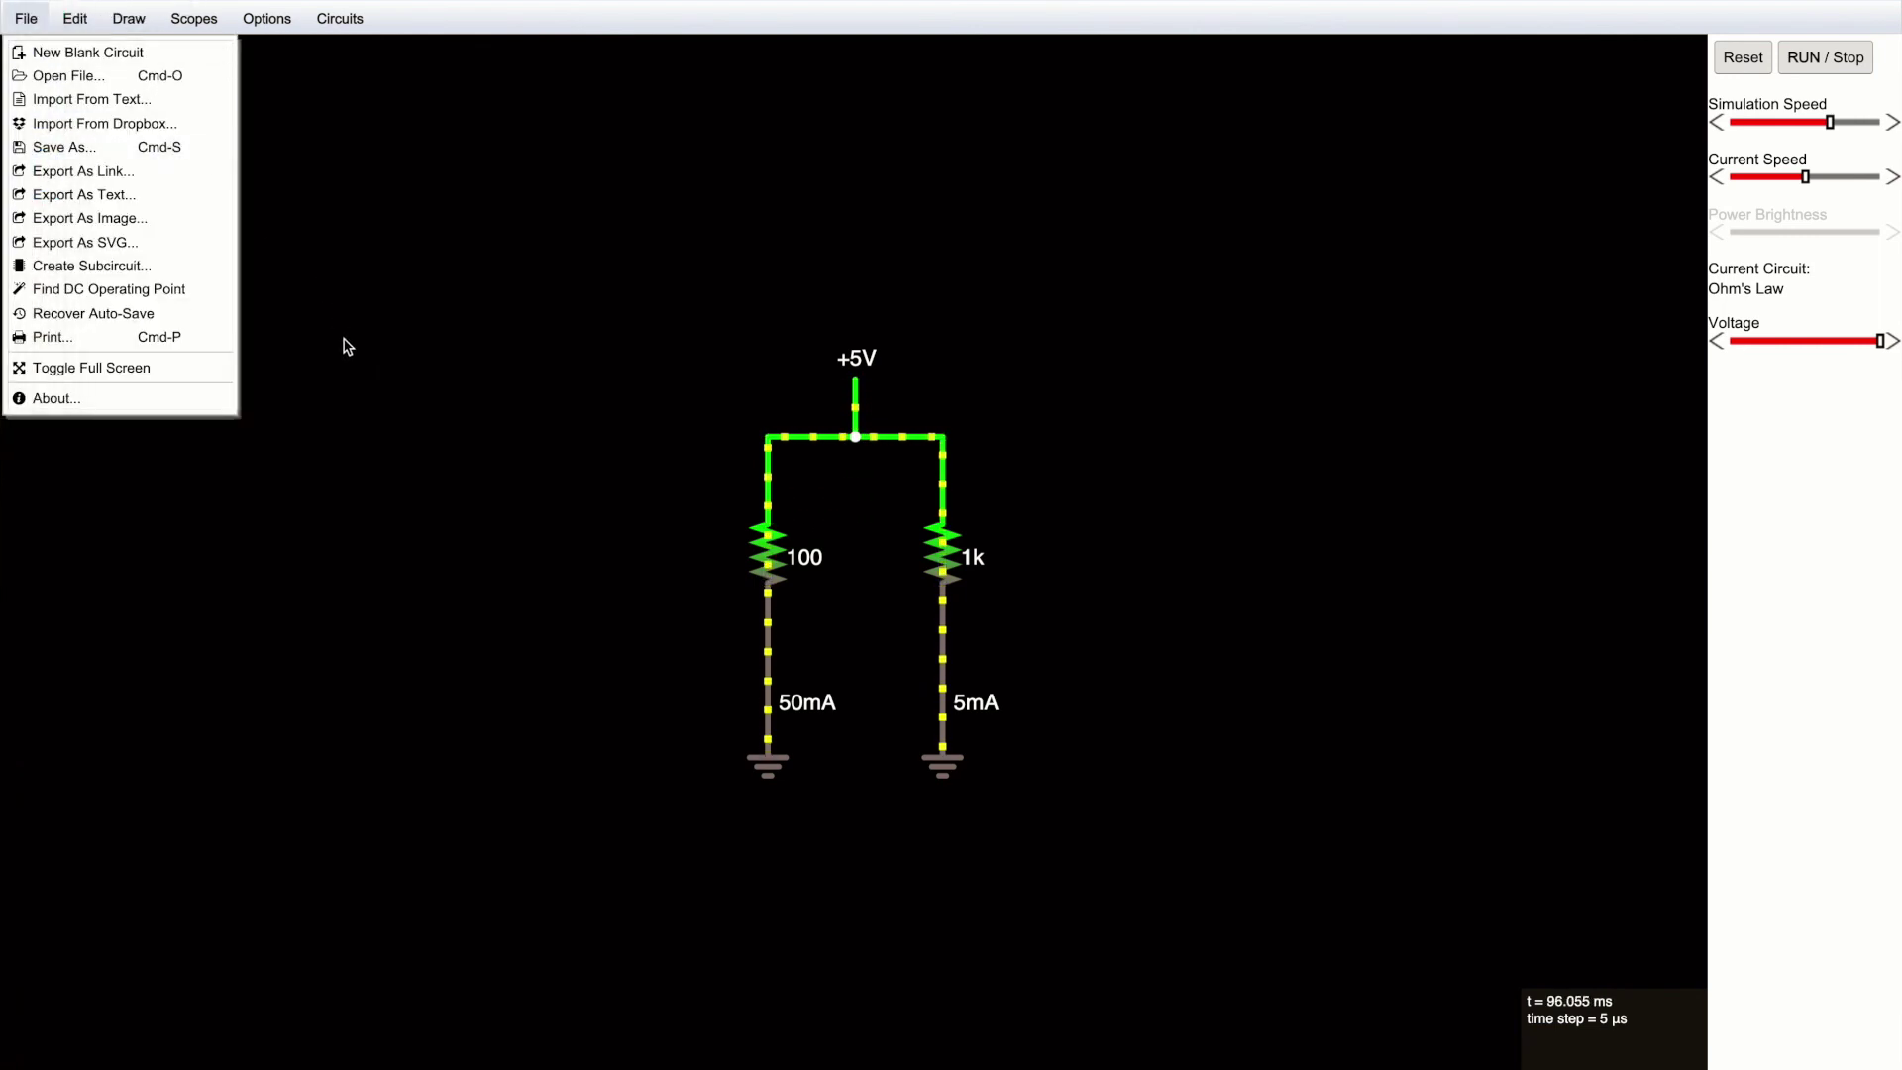